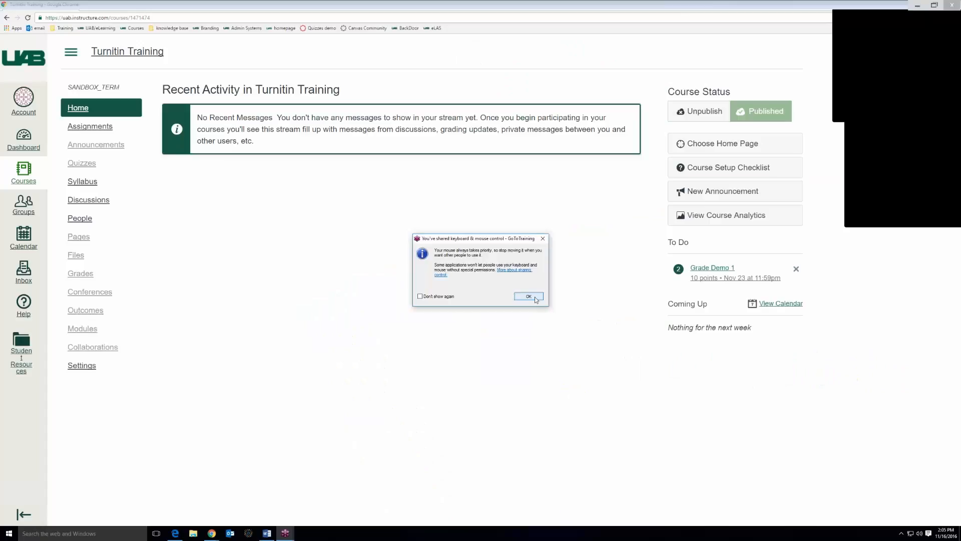
Dismiss the shared-control notice and create a new course assignment named Live Training Demo
{"action": "left_click", "coordinate": [535, 300]}
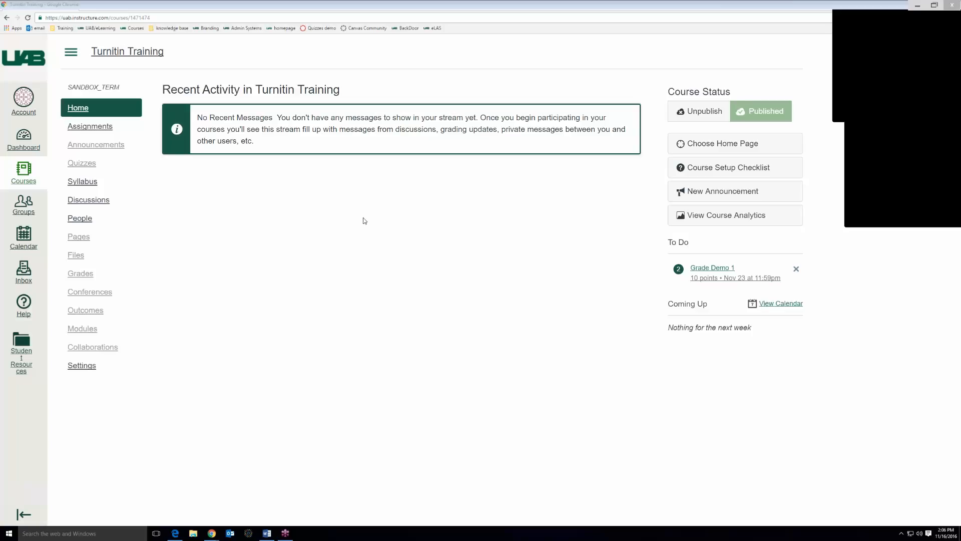
{"action": "left_click", "coordinate": [101, 129]}
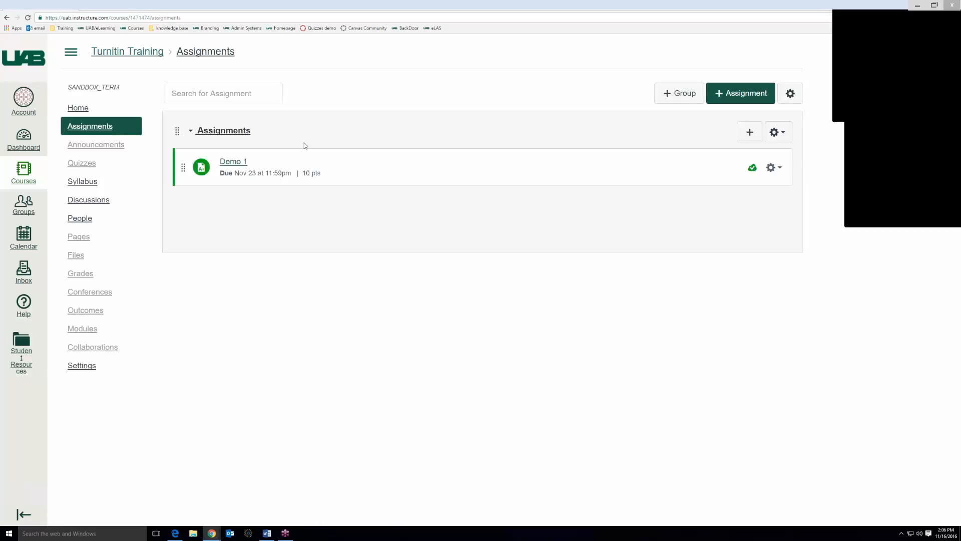
{"action": "left_click", "coordinate": [738, 94]}
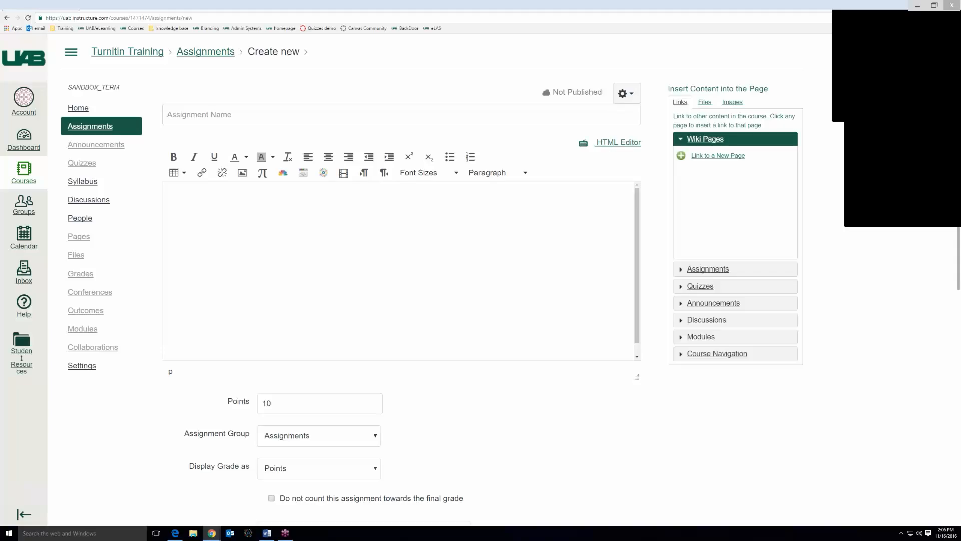
{"action": "left_click", "coordinate": [518, 110]}
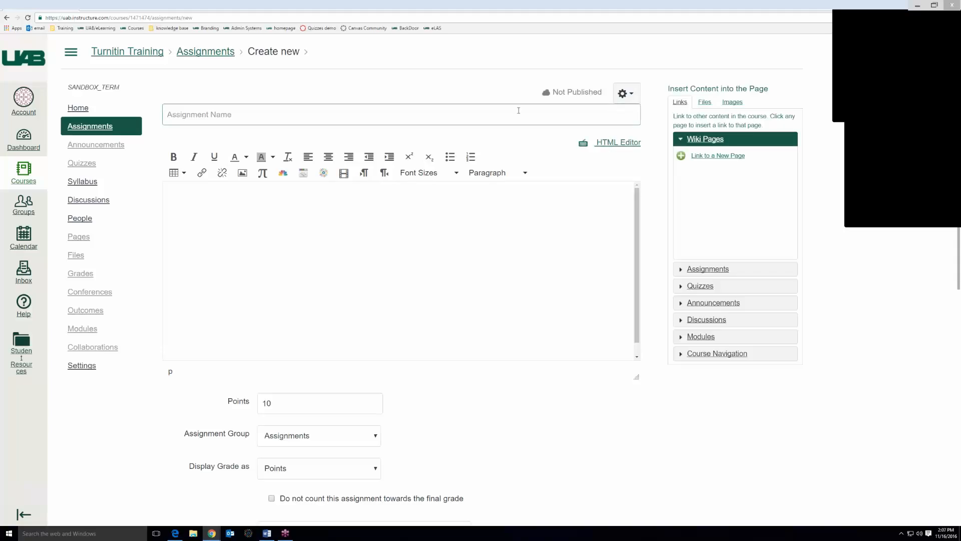
{"action": "type", "text": "Live Training Demo"}
Set the new assignment's points to 50
{"action": "left_click", "coordinate": [339, 402]}
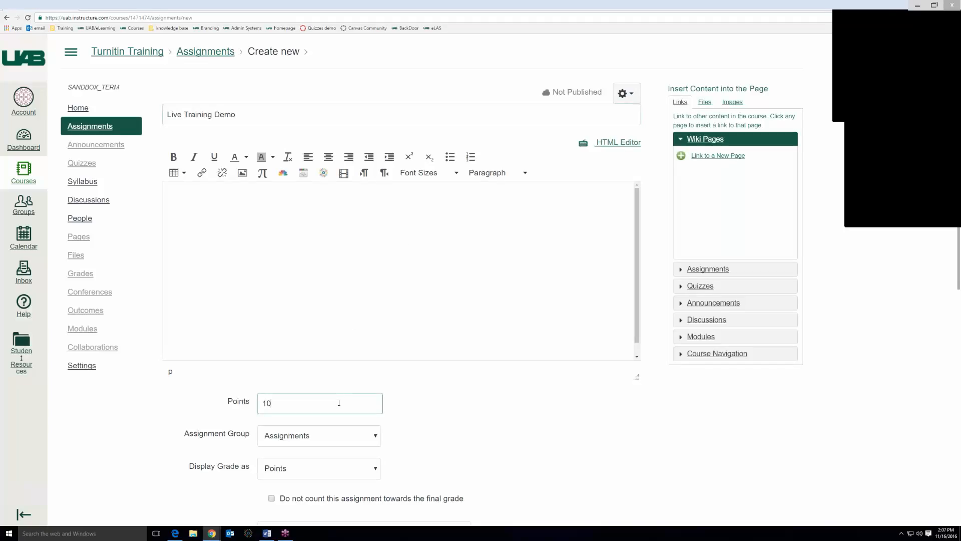
{"action": "key", "text": "BackSpace"}
{"action": "key", "text": "BackSpace"}
{"action": "type", "text": "50"}
{"action": "left_click", "coordinate": [438, 421]}
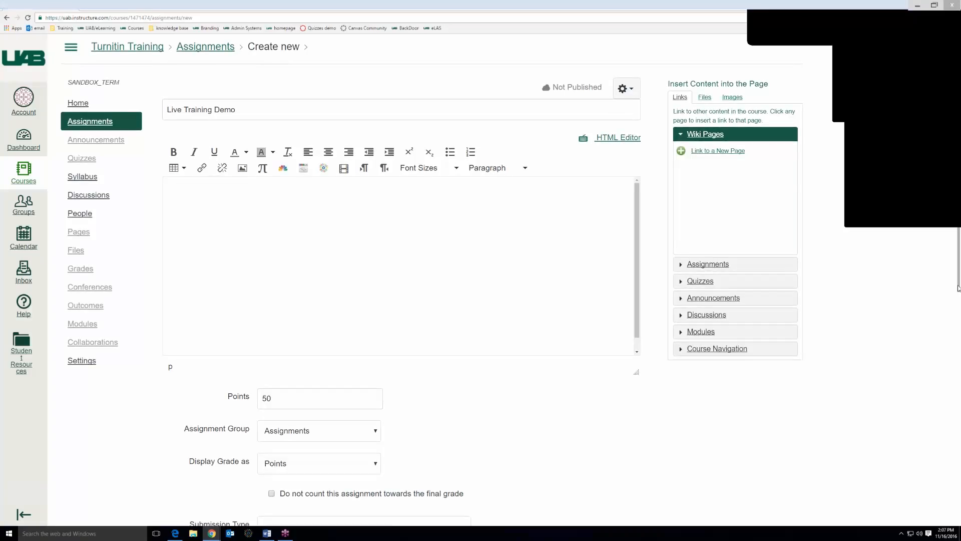
Choose External Tool as the assignment's submission type
{"action": "left_click_drag", "start_coordinate": [957, 287], "coordinate": [953, 446]}
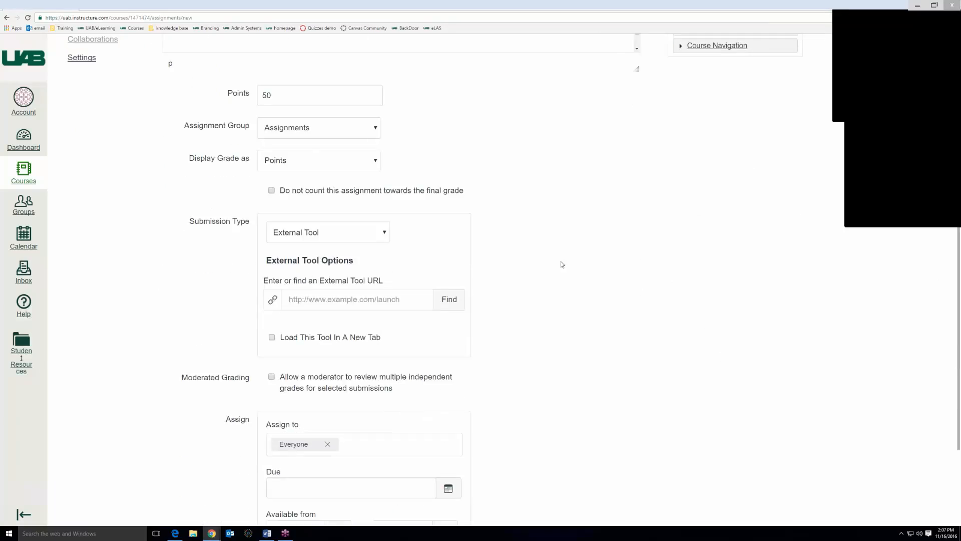
{"action": "left_click", "coordinate": [364, 226]}
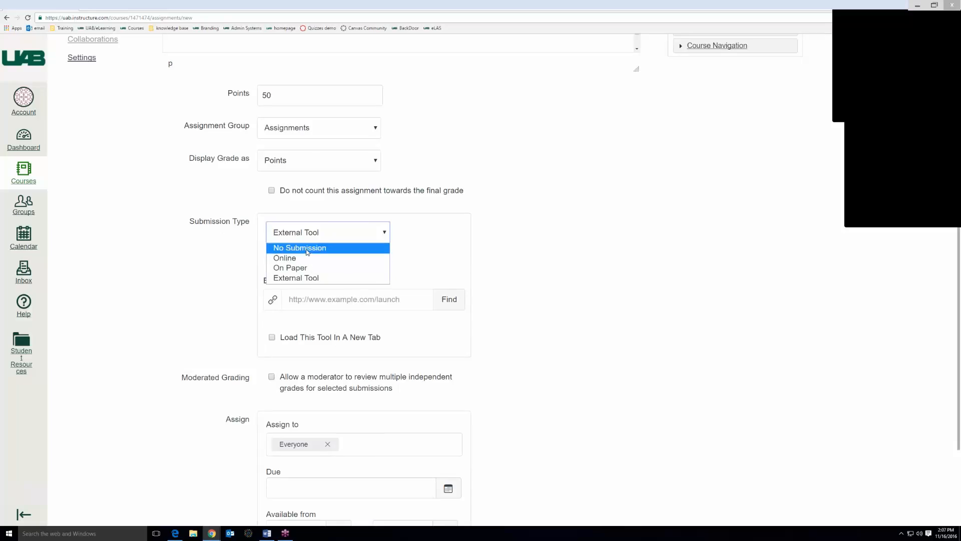
{"action": "left_click", "coordinate": [306, 279]}
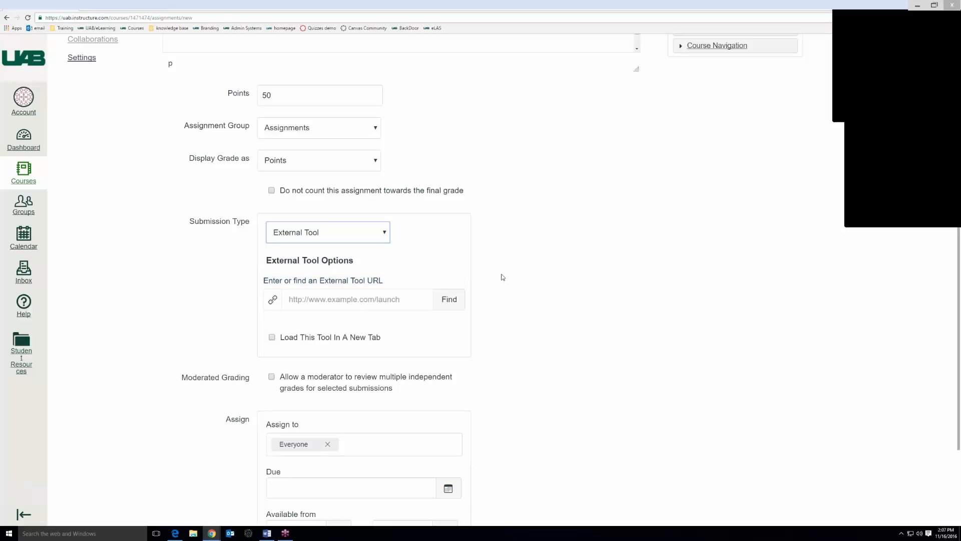
Find Turnitin among the available external tools and attach it to the assignment
{"action": "left_click", "coordinate": [390, 296]}
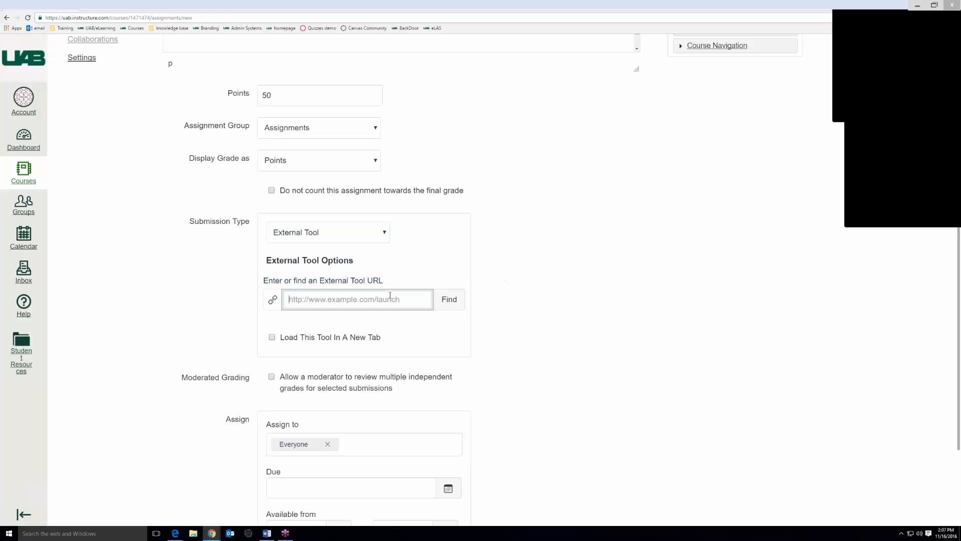
{"action": "left_click", "coordinate": [447, 302]}
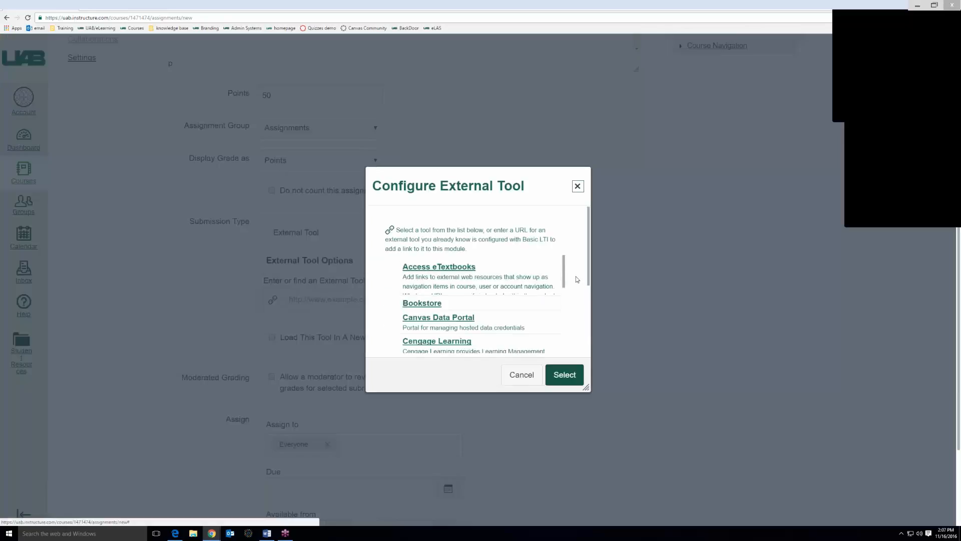
{"action": "left_click_drag", "start_coordinate": [588, 264], "coordinate": [587, 328]}
{"action": "scroll", "coordinate": [586, 316], "scroll_direction": "up", "scroll_amount": 2}
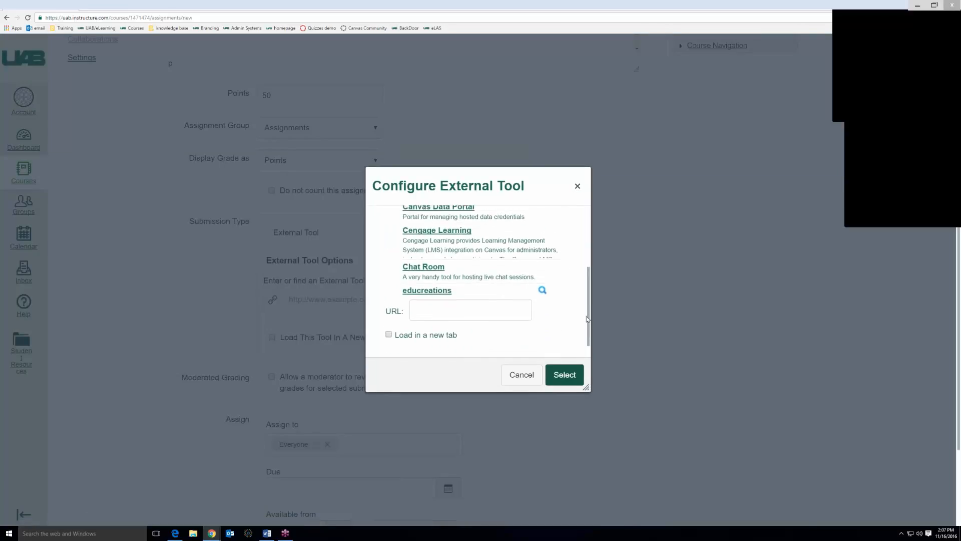
{"action": "scroll", "coordinate": [556, 318], "scroll_direction": "down", "scroll_amount": 6}
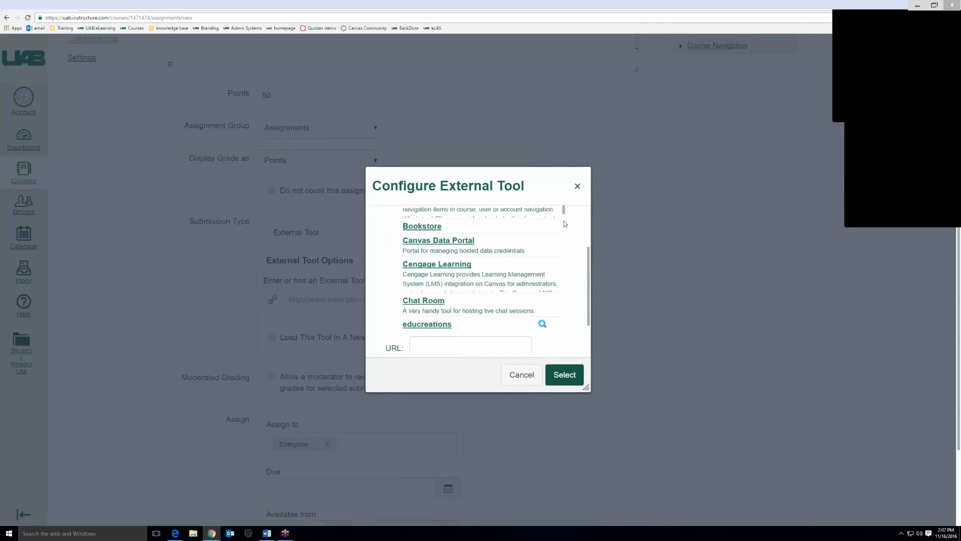
{"action": "scroll", "coordinate": [557, 319], "scroll_direction": "down", "scroll_amount": 2}
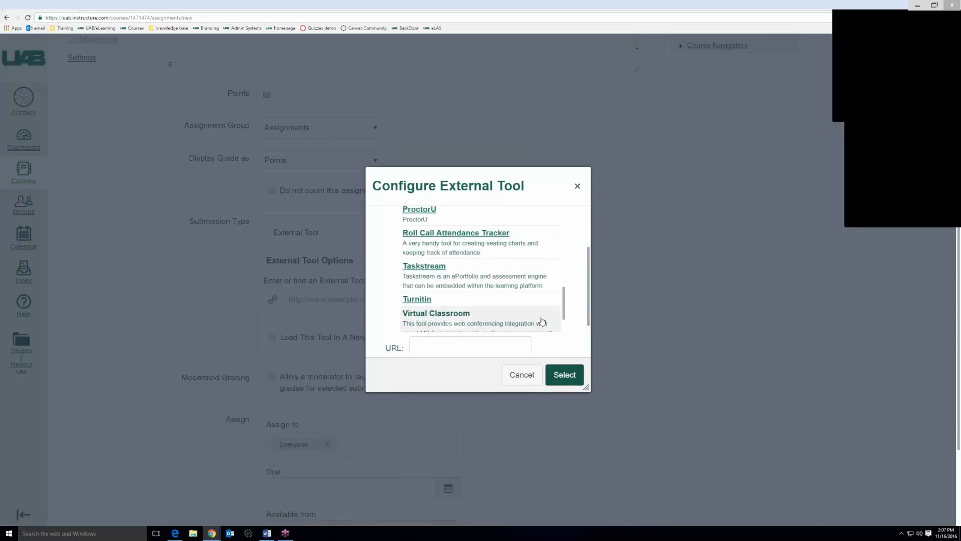
{"action": "left_click", "coordinate": [421, 300]}
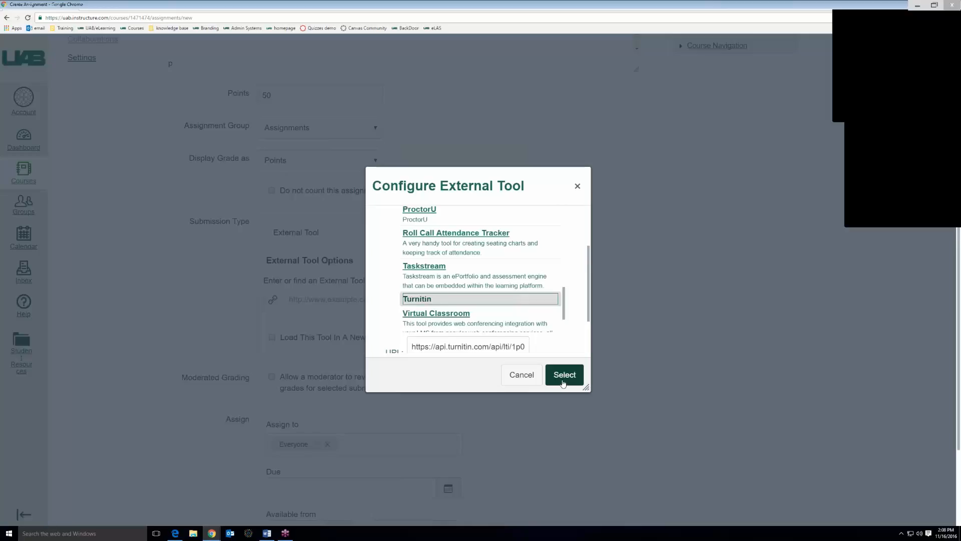
{"action": "left_click", "coordinate": [563, 383]}
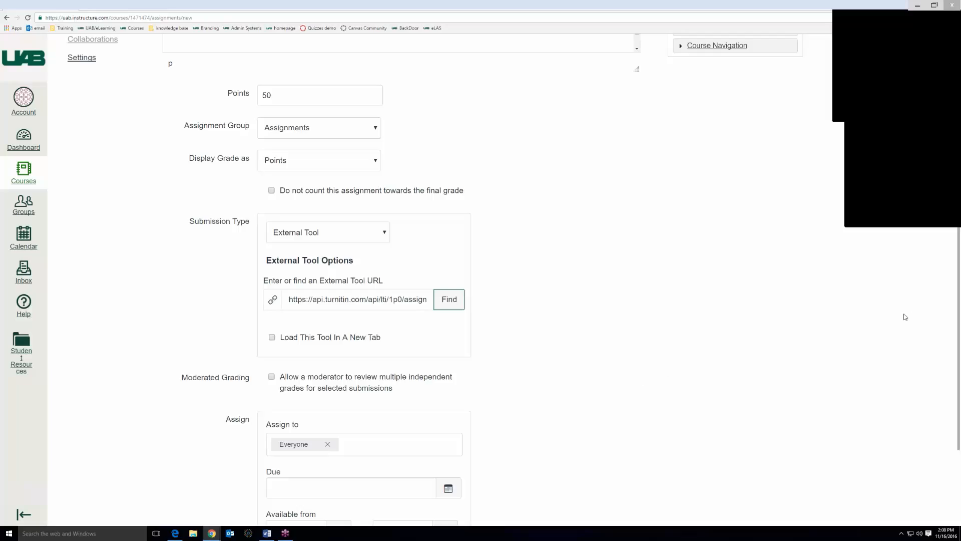
Set the assignment's due date to Nov 30 at 11:59pm for everyone and save the assignment
{"action": "left_click_drag", "start_coordinate": [957, 289], "coordinate": [953, 364]}
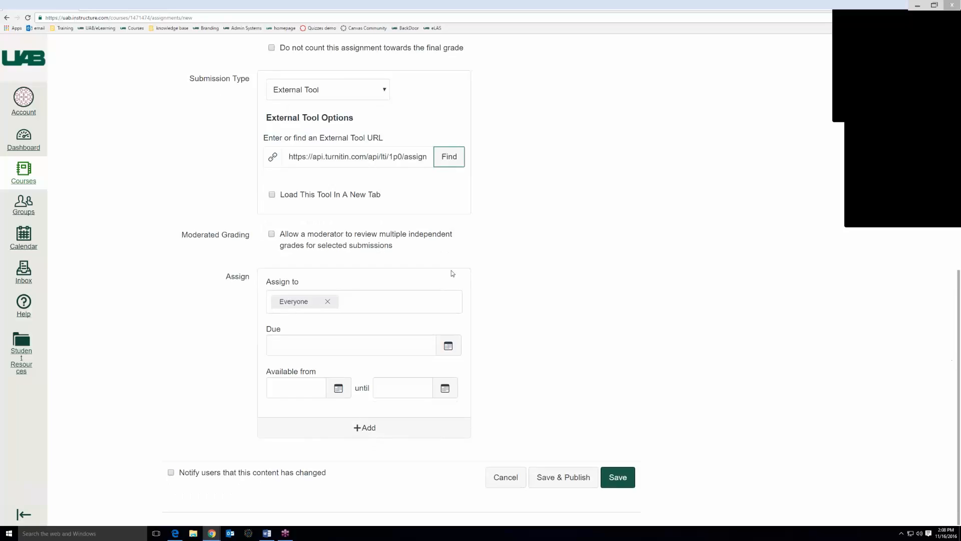
{"action": "left_click", "coordinate": [289, 346]}
{"action": "left_click", "coordinate": [448, 345]}
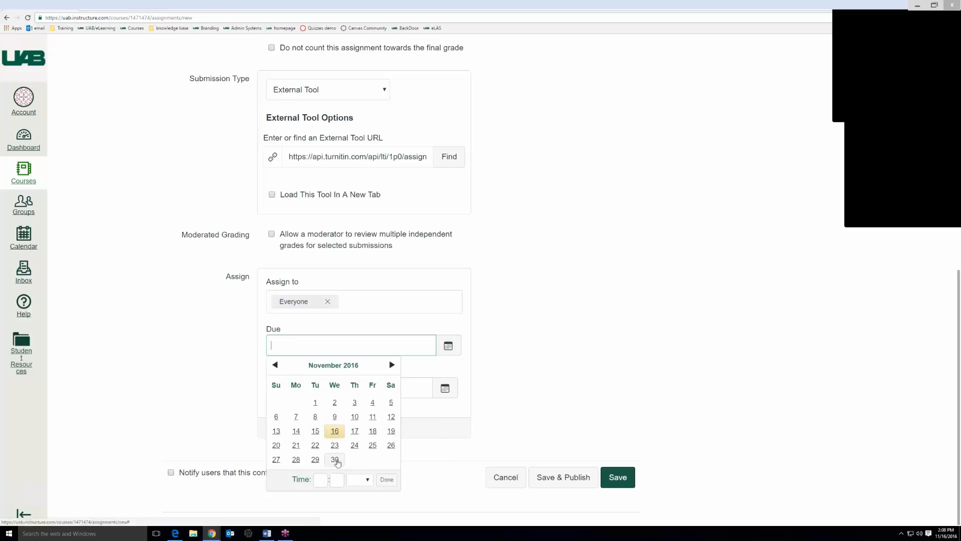
{"action": "left_click", "coordinate": [335, 460]}
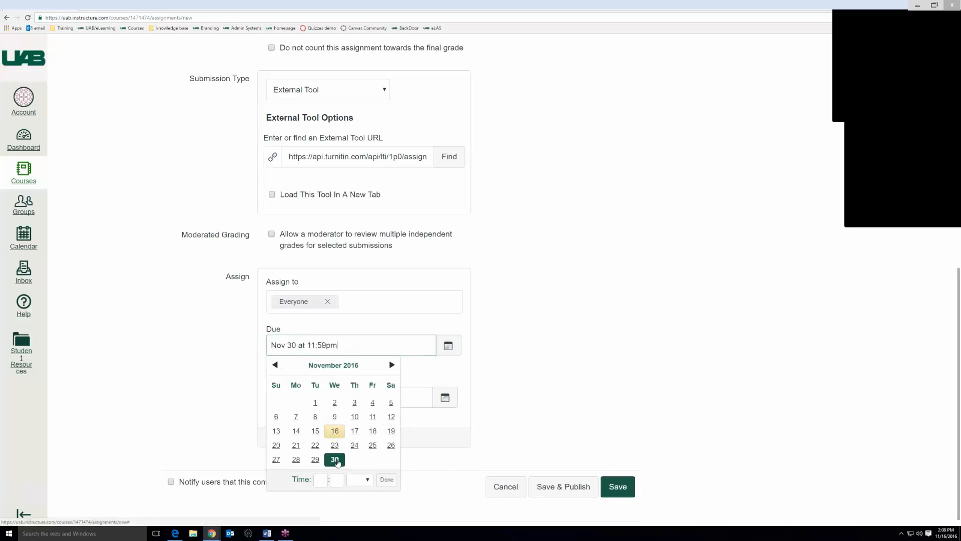
{"action": "left_click", "coordinate": [544, 286]}
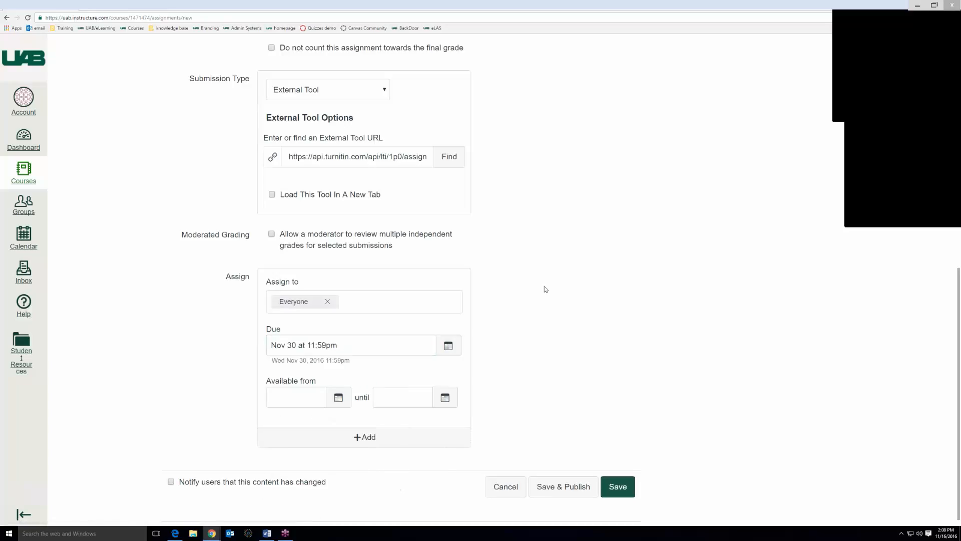
{"action": "left_click", "coordinate": [624, 488]}
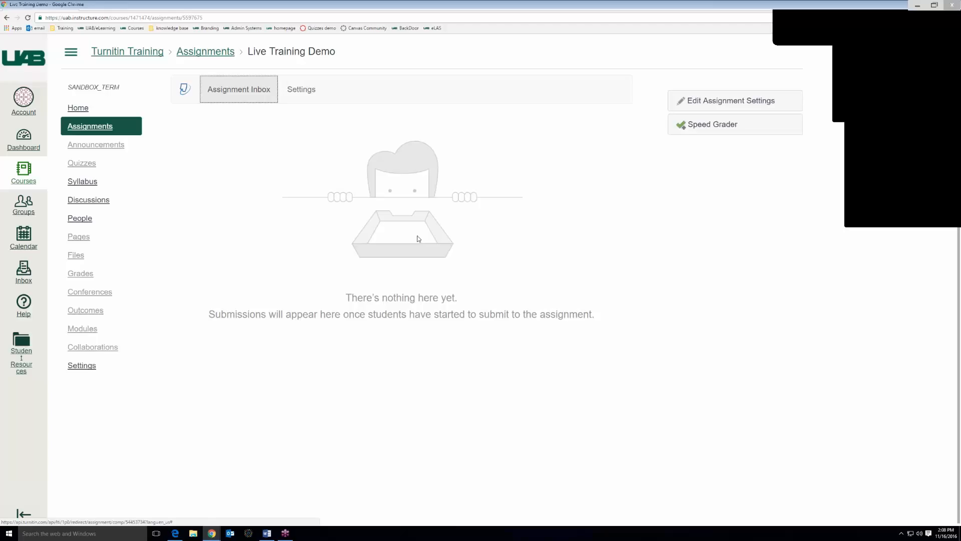
Open the Turnitin settings of the Live Training Demo assignment and expand its optional settings
{"action": "left_click", "coordinate": [303, 91]}
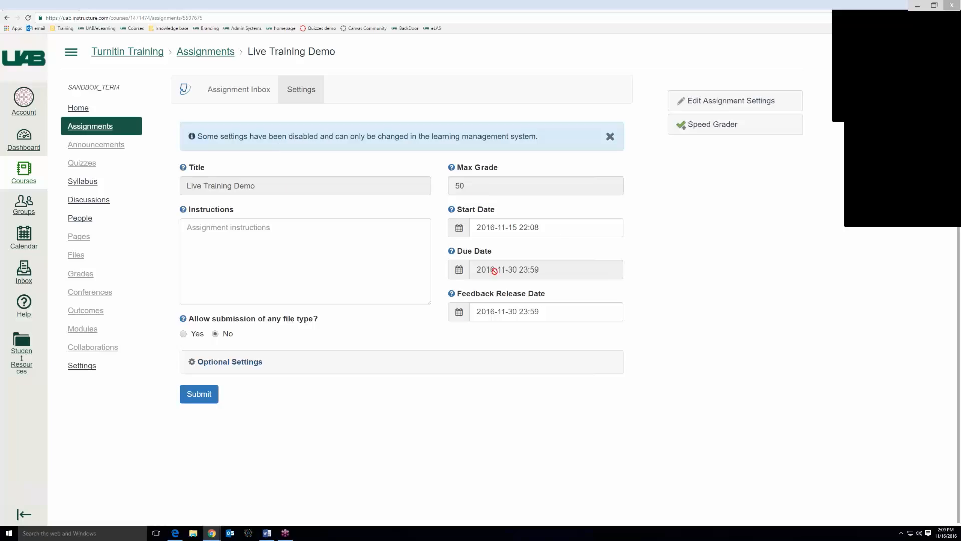
{"action": "left_click", "coordinate": [561, 233]}
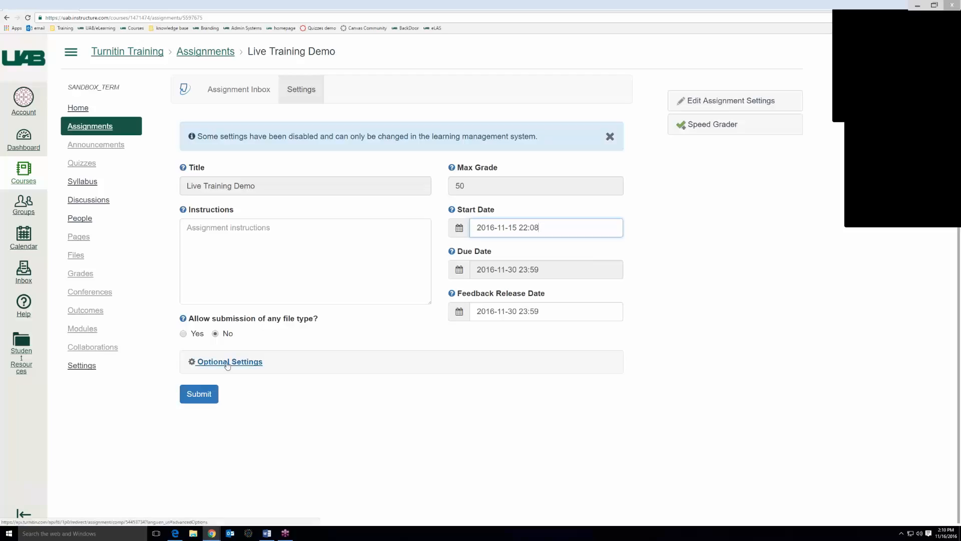
{"action": "left_click", "coordinate": [227, 362]}
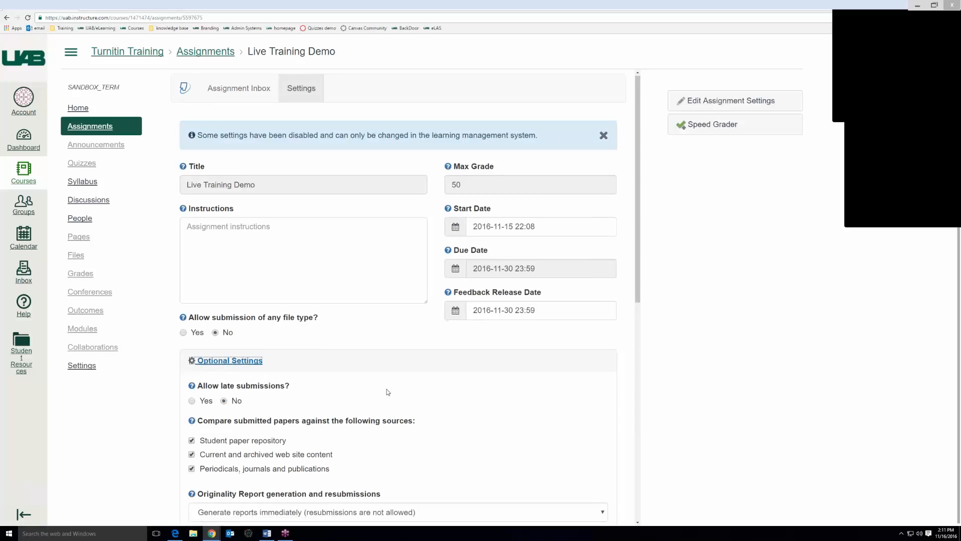
Review the Turnitin optional settings, including late submissions, comparison sources, similarity exclusions, paper storage, PeerMark, rubric and grammar checking
{"action": "left_click_drag", "start_coordinate": [638, 229], "coordinate": [638, 505]}
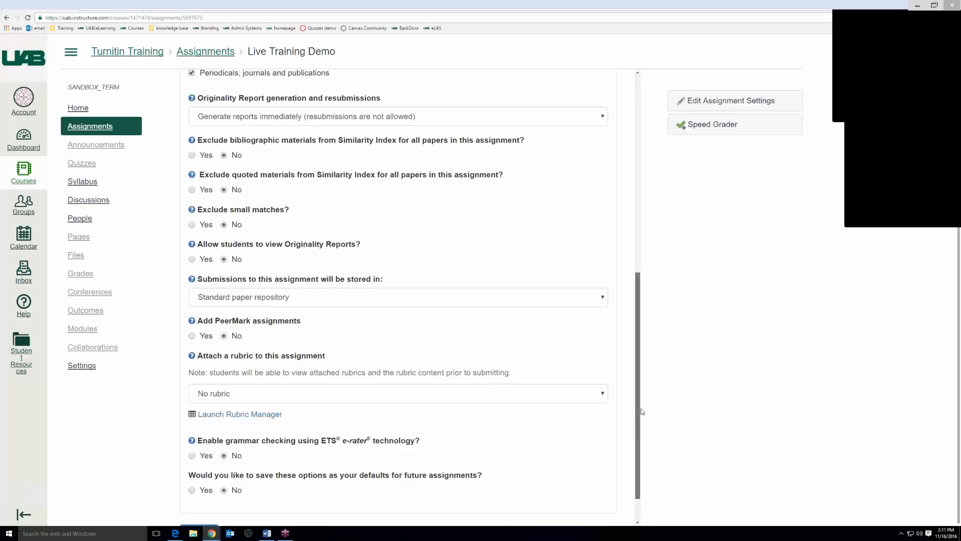
{"action": "left_click_drag", "start_coordinate": [638, 434], "coordinate": [645, 107]}
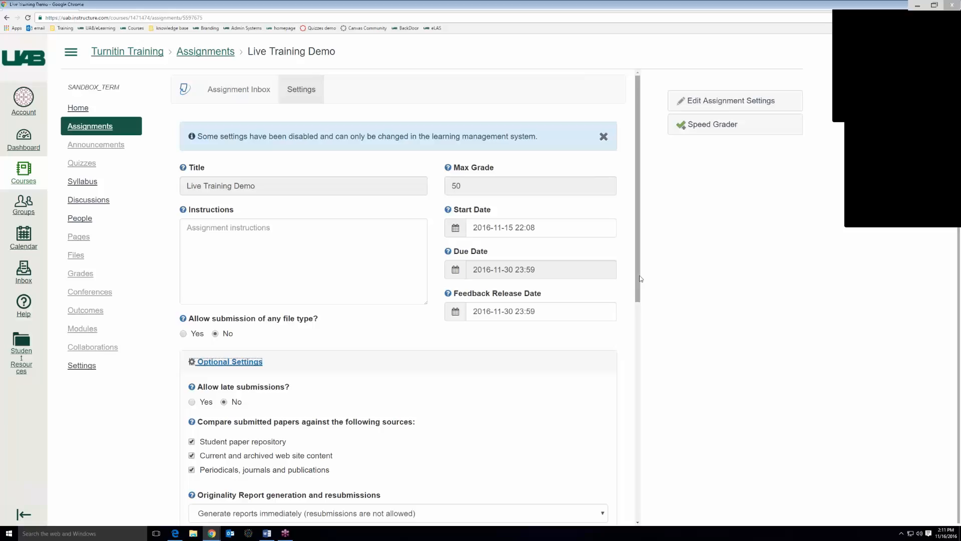
{"action": "left_click_drag", "start_coordinate": [640, 279], "coordinate": [642, 347]}
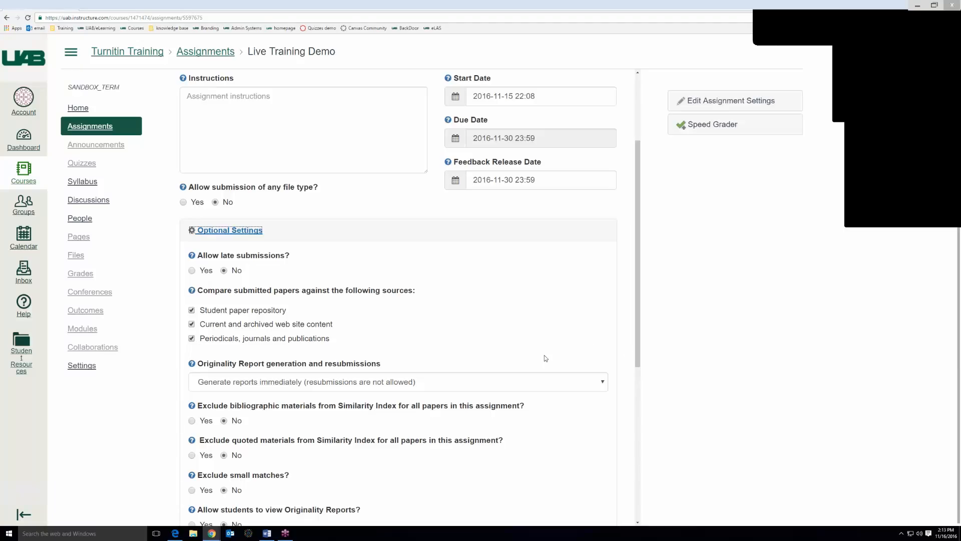
{"action": "scroll", "coordinate": [503, 356], "scroll_direction": "down", "scroll_amount": 1}
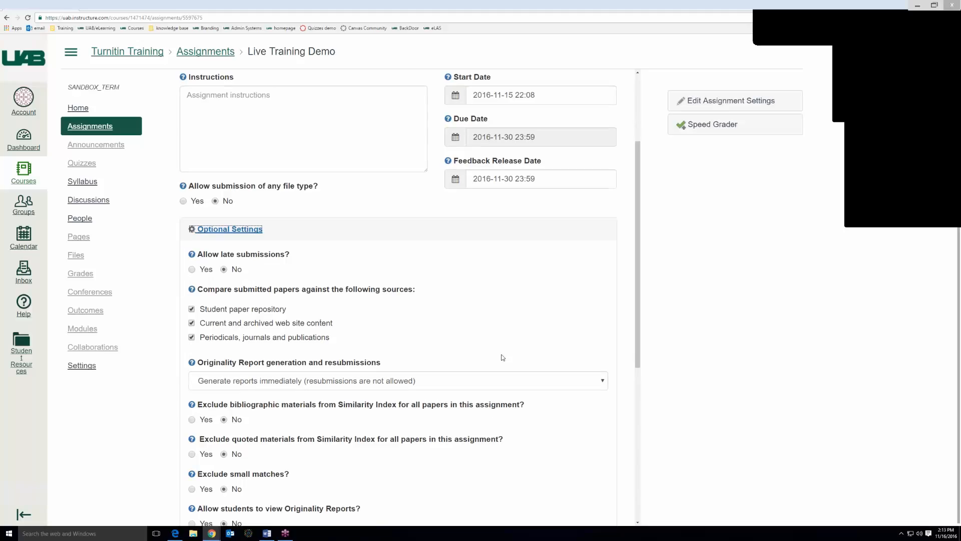
{"action": "scroll", "coordinate": [502, 357], "scroll_direction": "down", "scroll_amount": 1}
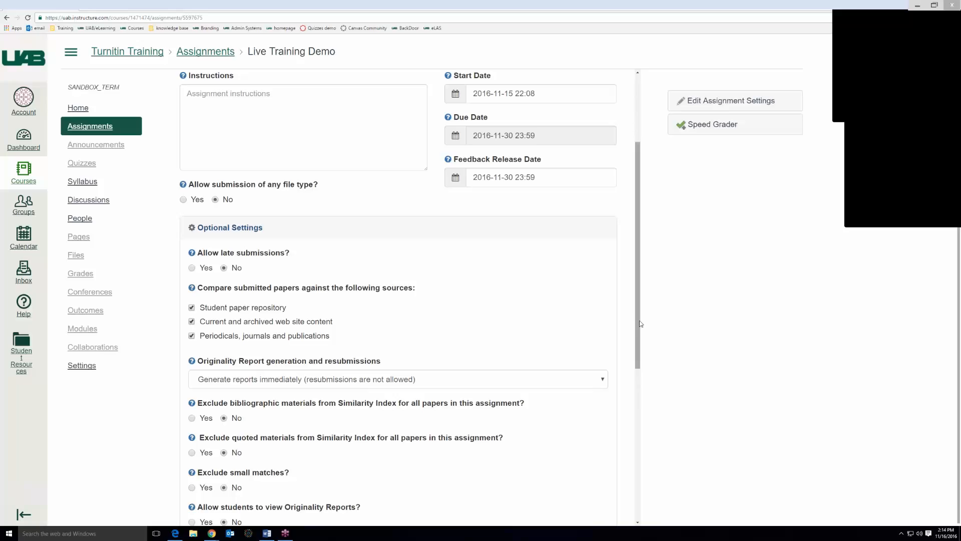
{"action": "scroll", "coordinate": [639, 373], "scroll_direction": "down", "scroll_amount": 1}
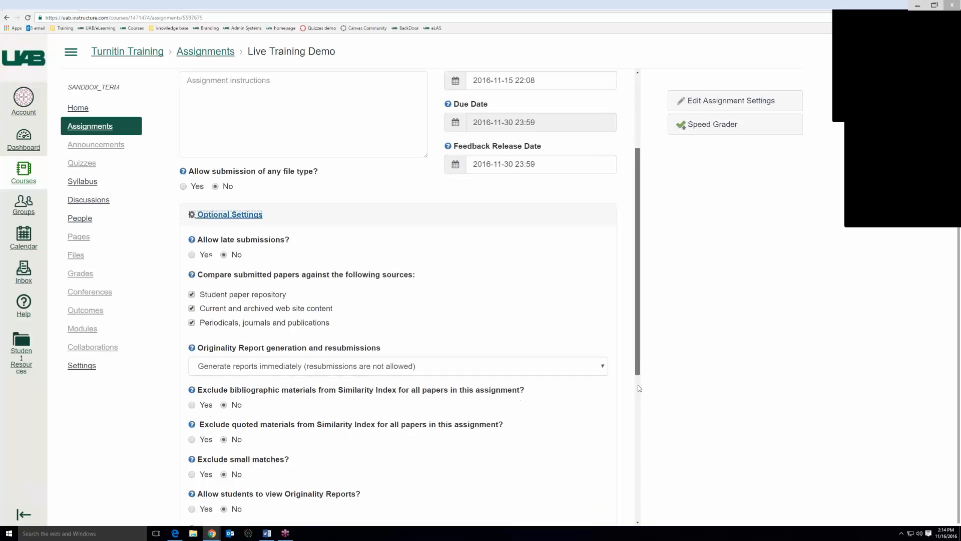
{"action": "scroll", "coordinate": [639, 406], "scroll_direction": "down", "scroll_amount": 1}
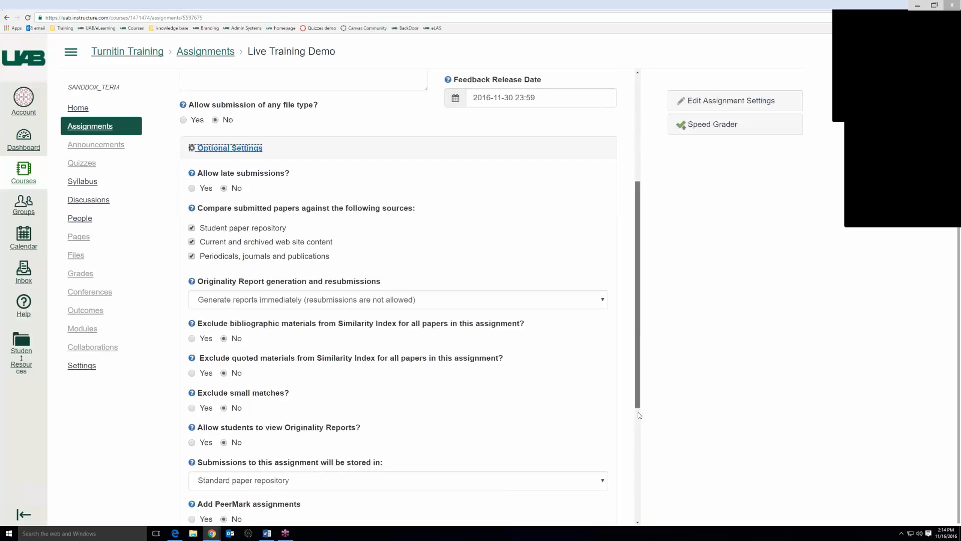
{"action": "scroll", "coordinate": [639, 424], "scroll_direction": "down", "scroll_amount": 1}
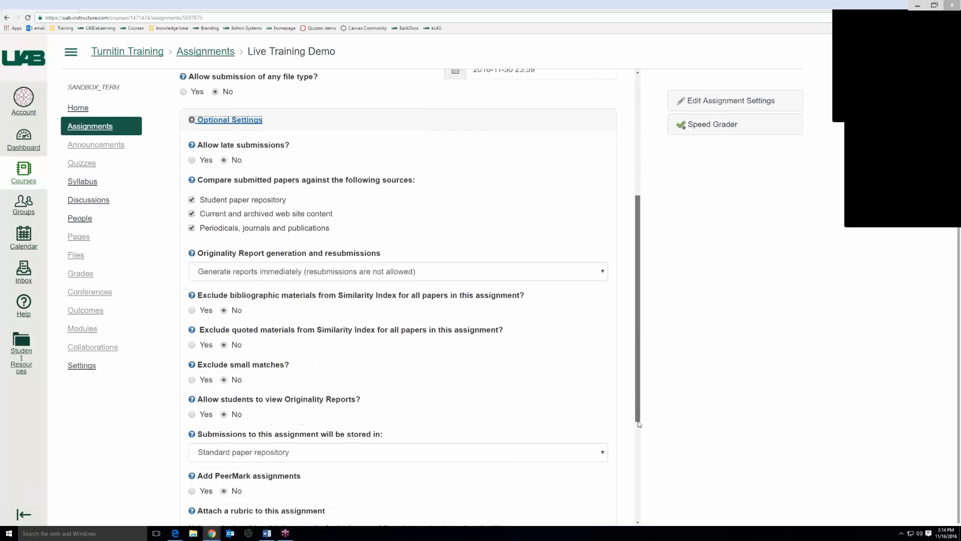
Review the Originality Report generation and resubmission choices, keeping immediate reports with resubmissions not allowed
{"action": "left_click", "coordinate": [600, 264]}
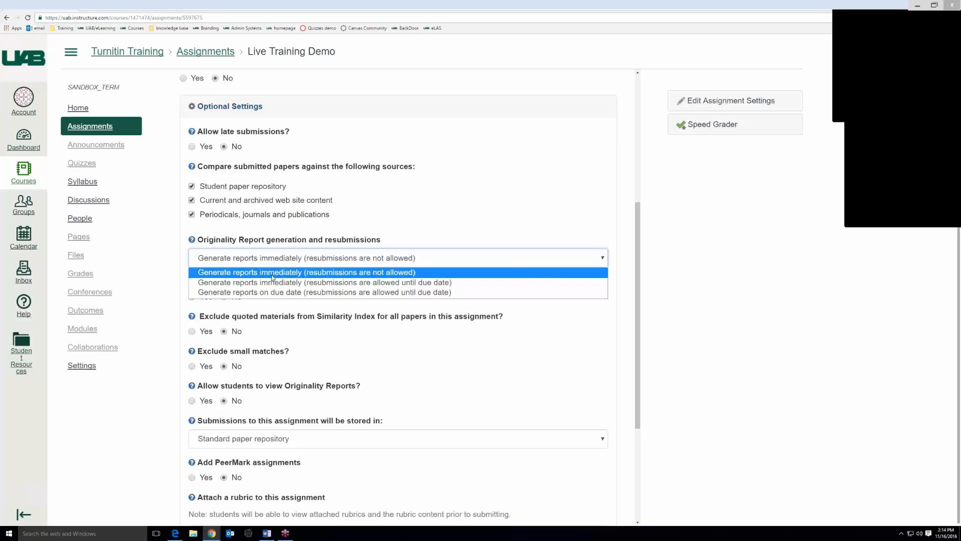
{"action": "left_click", "coordinate": [410, 275]}
{"action": "left_click", "coordinate": [499, 233]}
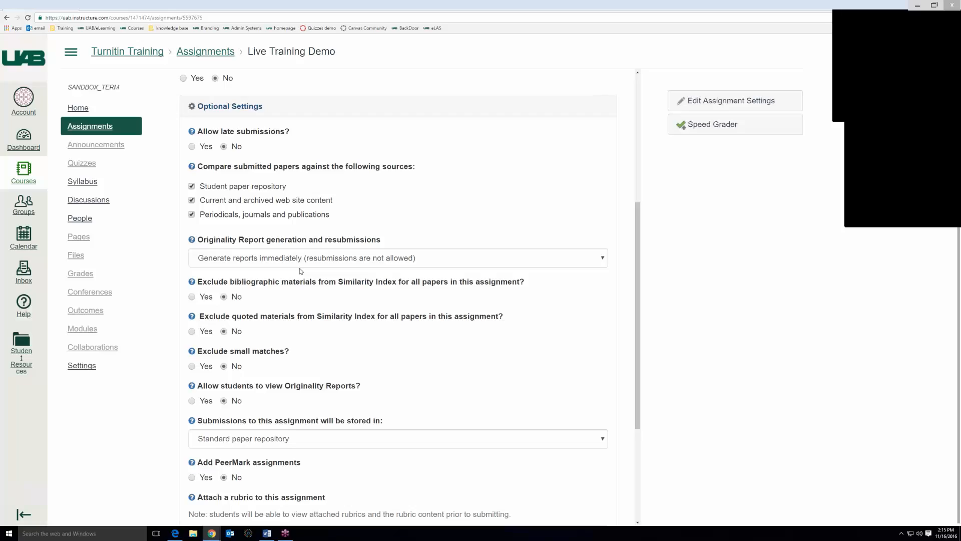
{"action": "left_click", "coordinate": [459, 259]}
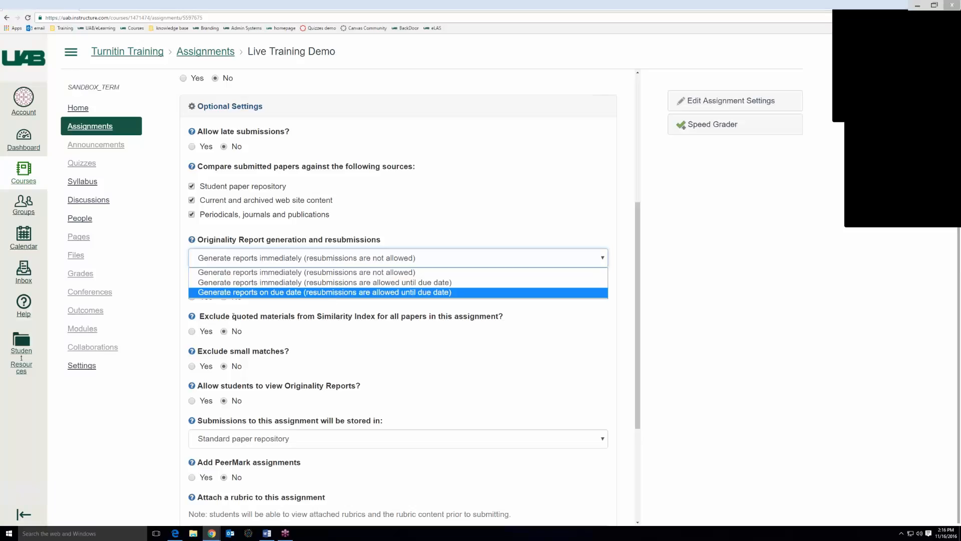
{"action": "left_click", "coordinate": [209, 273]}
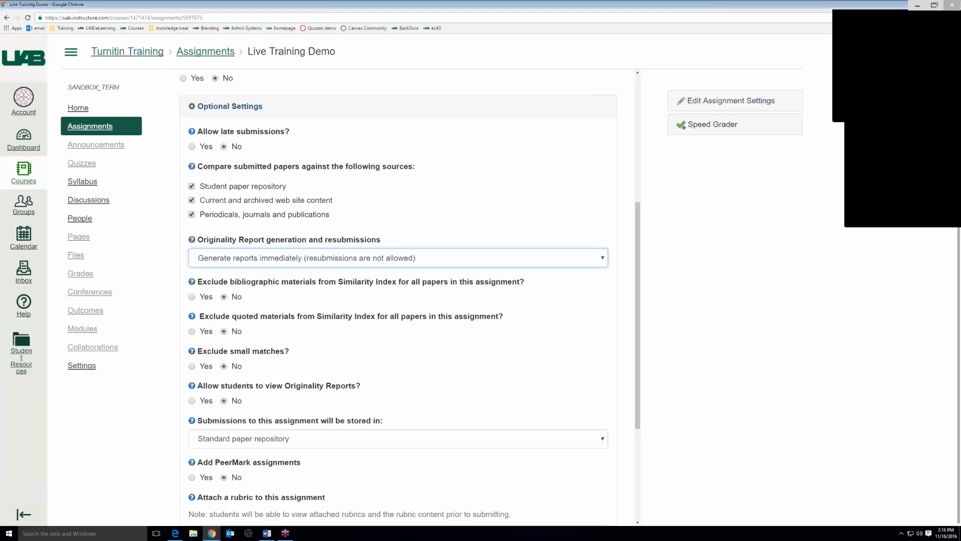
Turn on exclusion of small matches with a threshold of 10 words
{"action": "left_click", "coordinate": [192, 366]}
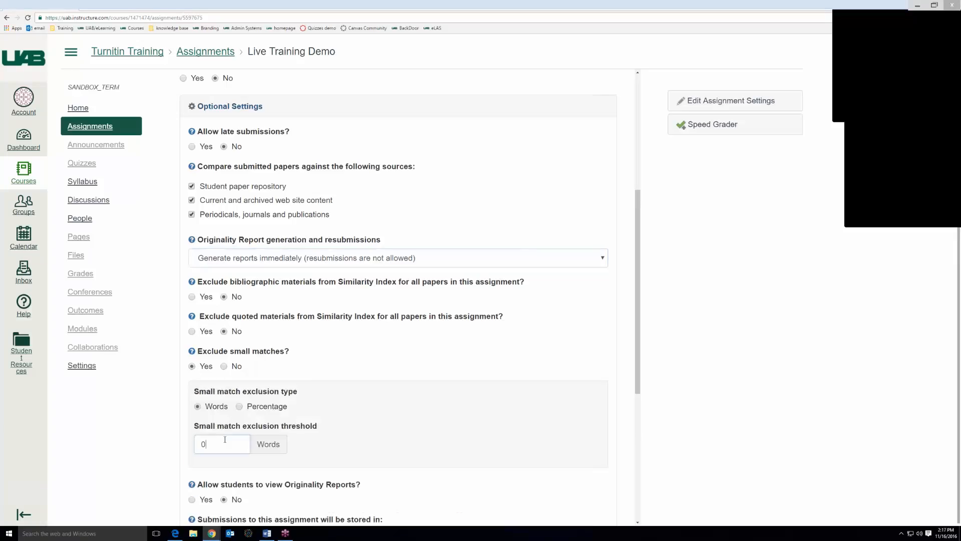
{"action": "left_click", "coordinate": [223, 442]}
{"action": "key", "text": "BackSpace"}
{"action": "type", "text": "10"}
Switch the small match exclusion type to Percentage with a threshold of 5
{"action": "left_click", "coordinate": [239, 406]}
{"action": "left_click", "coordinate": [232, 446]}
{"action": "double_click", "coordinate": [232, 447]}
{"action": "type", "text": "5"}
{"action": "left_click", "coordinate": [352, 445]}
Clear the small match threshold and turn off the exclusion of small matches
{"action": "double_click", "coordinate": [205, 444]}
{"action": "key", "text": "BackSpace"}
{"action": "left_click", "coordinate": [311, 366]}
{"action": "left_click", "coordinate": [224, 366]}
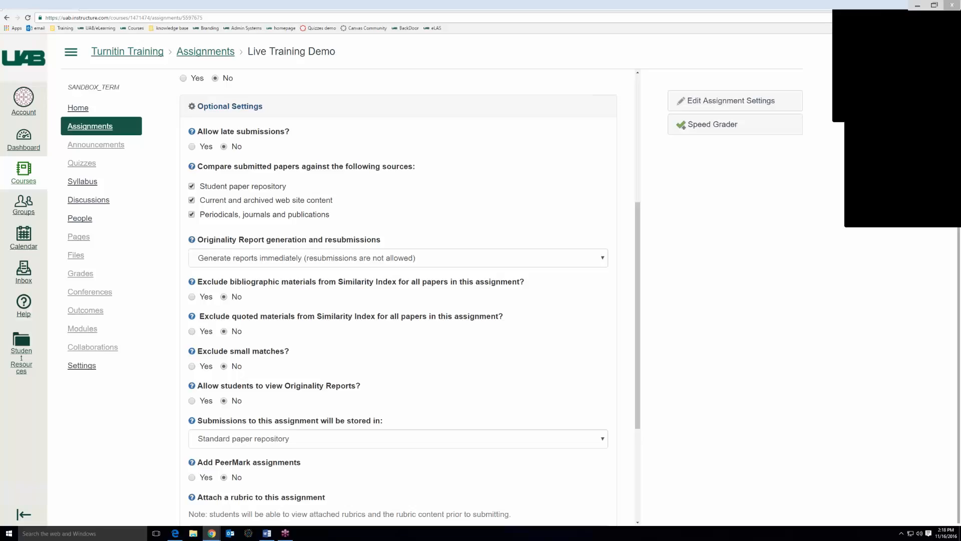
{"action": "left_click", "coordinate": [227, 363]}
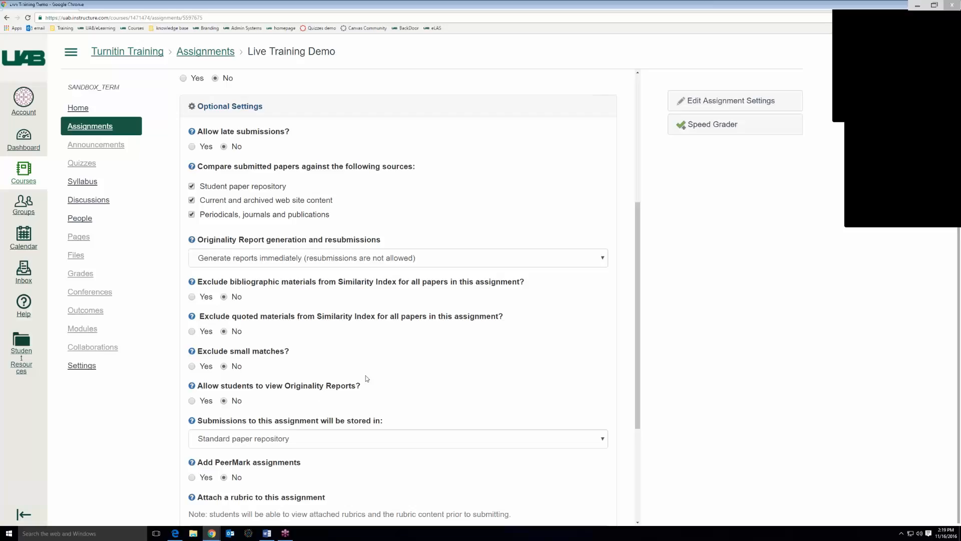
Allow students to view Originality Reports and check the paper storage choices, keeping the standard paper repository
{"action": "left_click", "coordinate": [192, 400]}
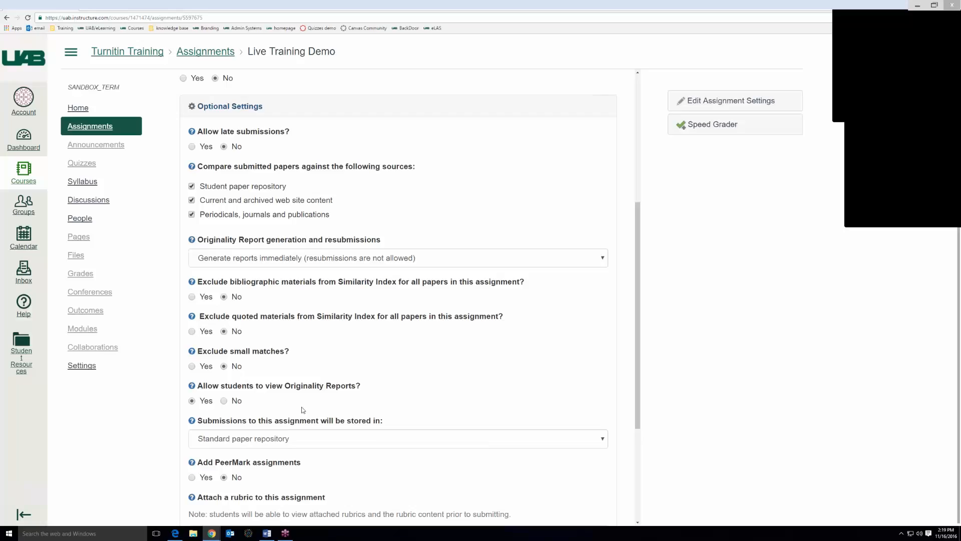
{"action": "scroll", "coordinate": [307, 407], "scroll_direction": "down", "scroll_amount": 1}
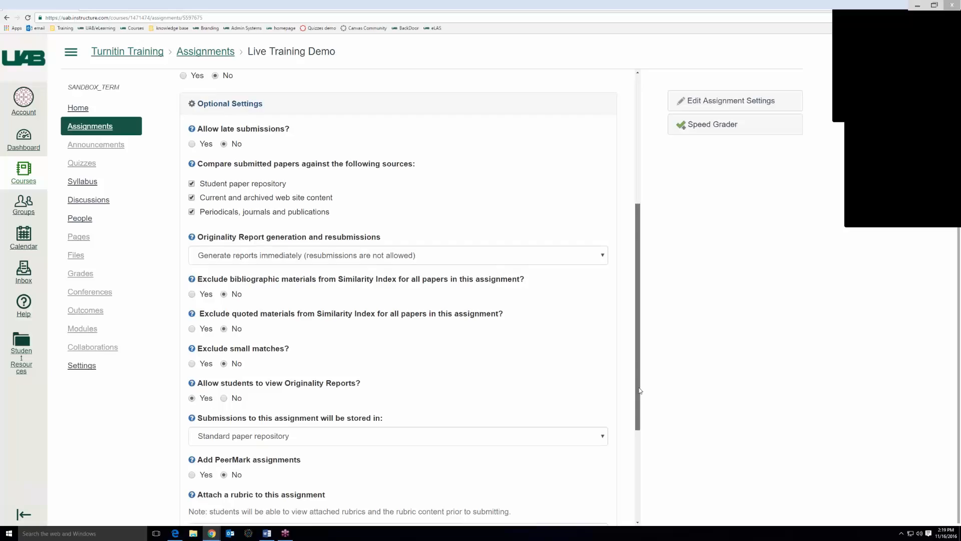
{"action": "left_click_drag", "start_coordinate": [638, 392], "coordinate": [640, 463]}
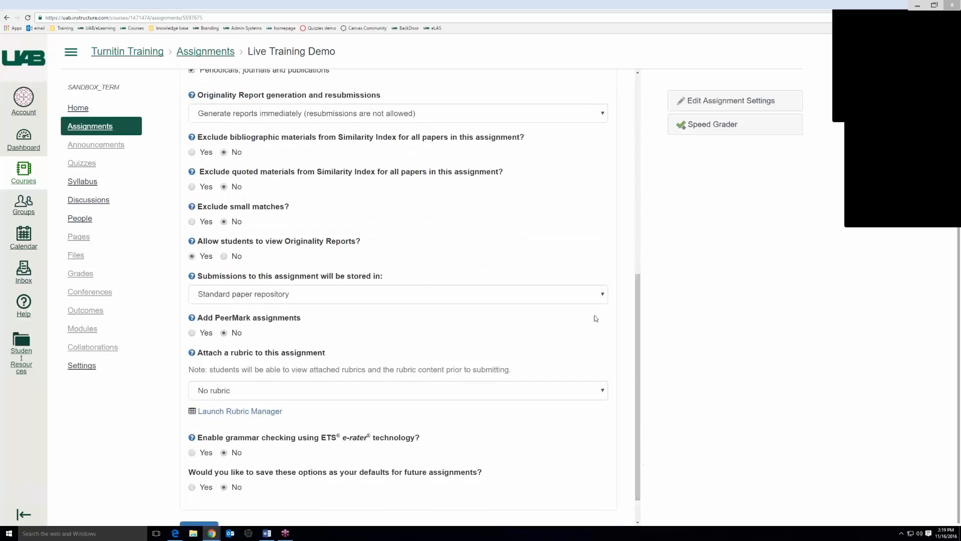
{"action": "left_click", "coordinate": [596, 295]}
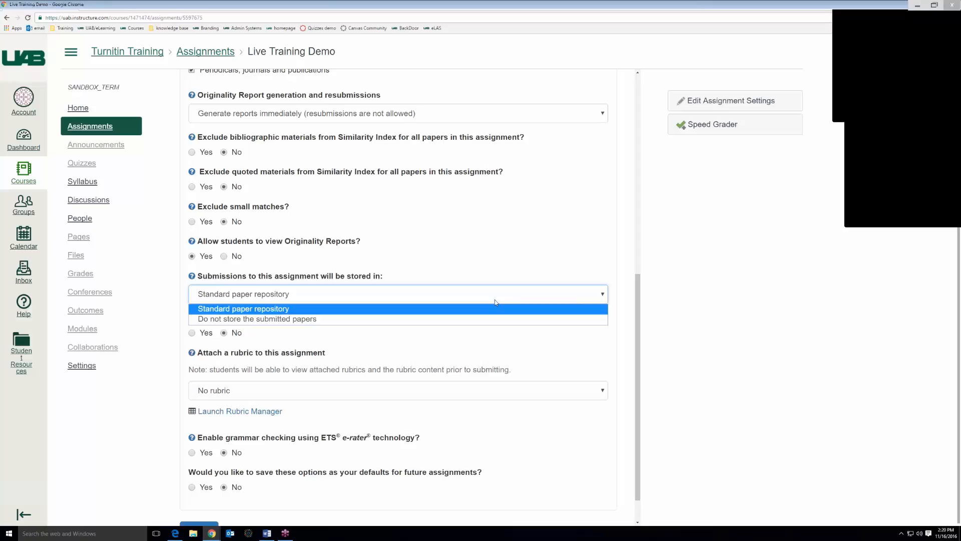
{"action": "left_click", "coordinate": [423, 346]}
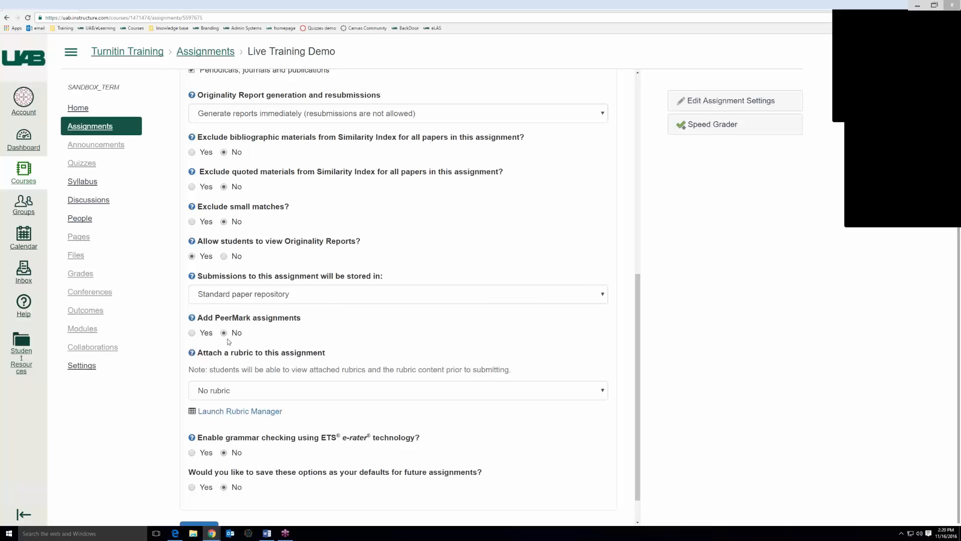
Add PeerMark assignments and check which rubrics can be attached, keeping No rubric
{"action": "left_click", "coordinate": [203, 333]}
{"action": "scroll", "coordinate": [244, 366], "scroll_direction": "down", "scroll_amount": 1}
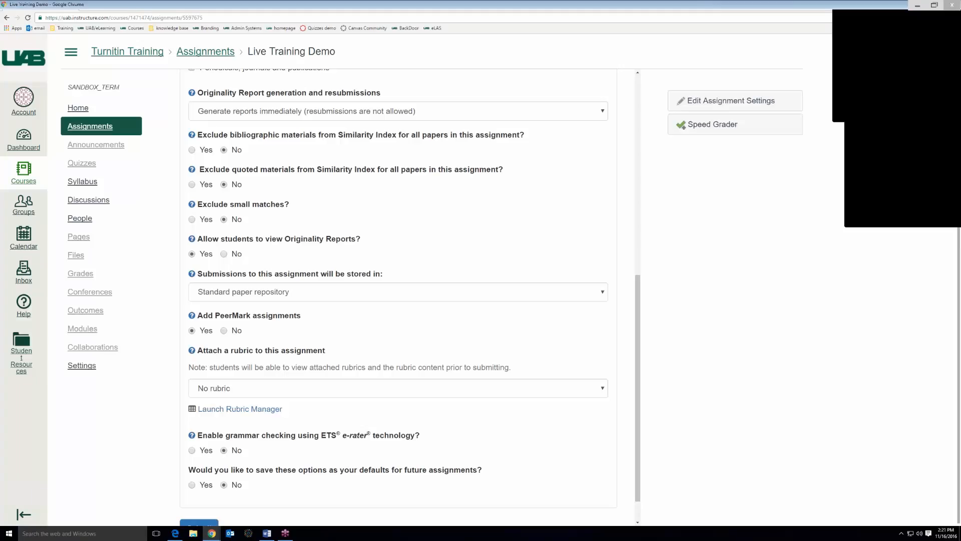
{"action": "left_click", "coordinate": [296, 389]}
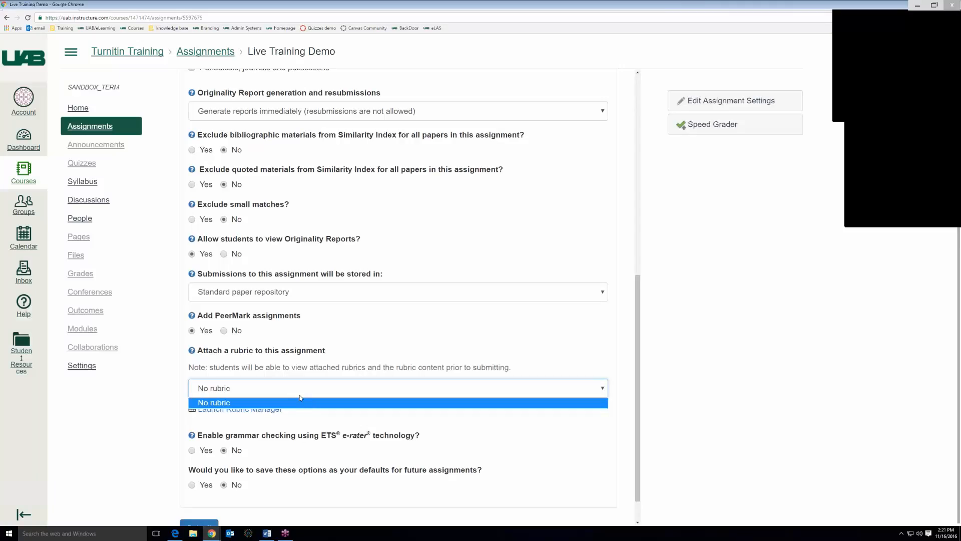
{"action": "left_click", "coordinate": [299, 424]}
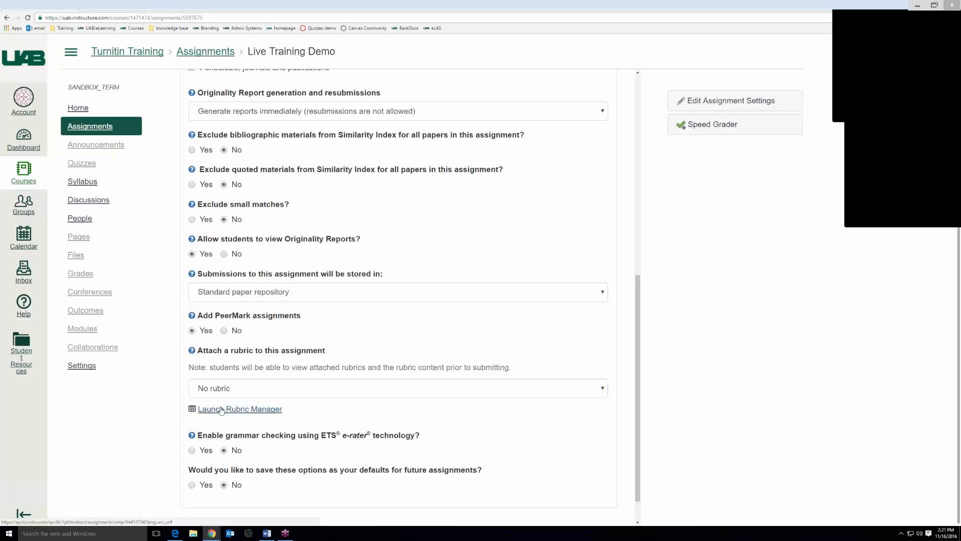
Examine the Rubric Manager's creation and import options, including the instructions for importing rubrics from Excel files, and close it
{"action": "left_click", "coordinate": [239, 409]}
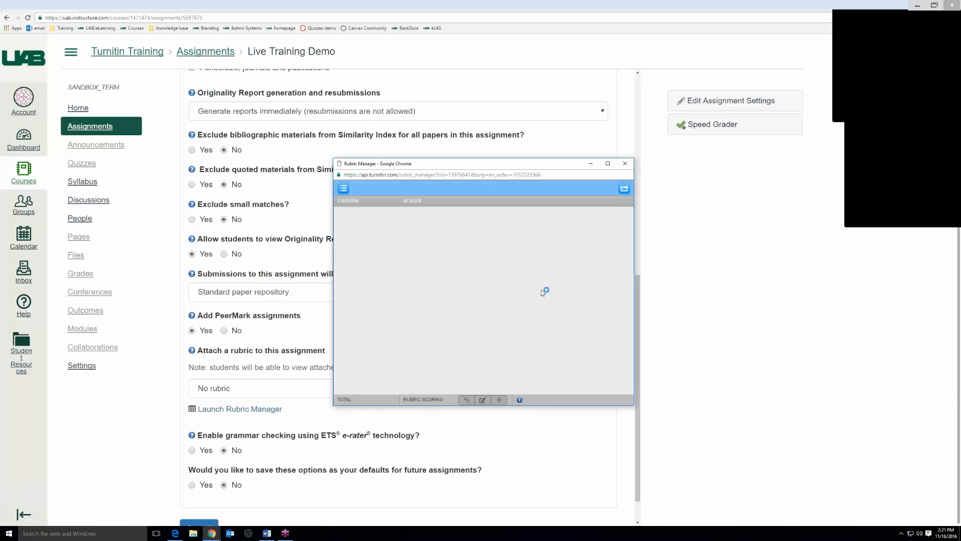
{"action": "left_click", "coordinate": [344, 190]}
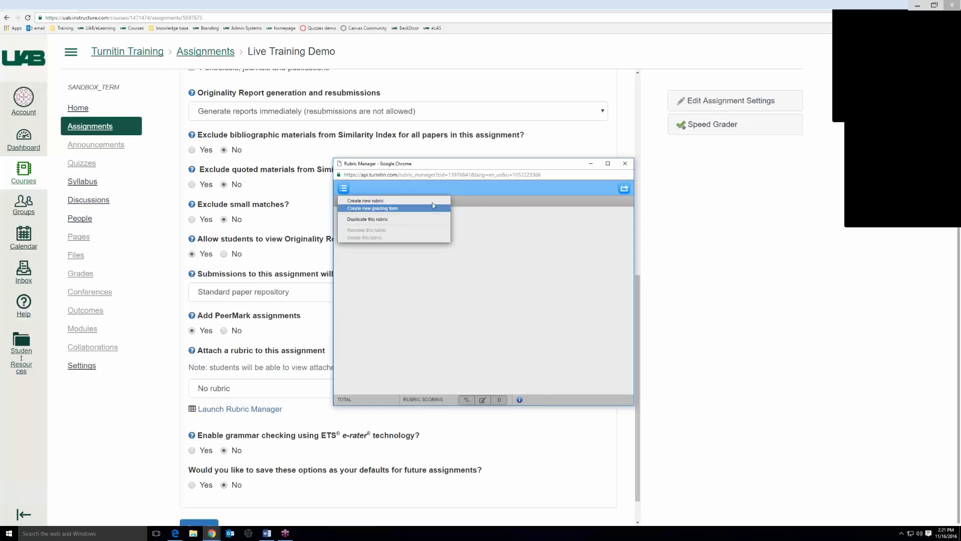
{"action": "left_click", "coordinate": [528, 210]}
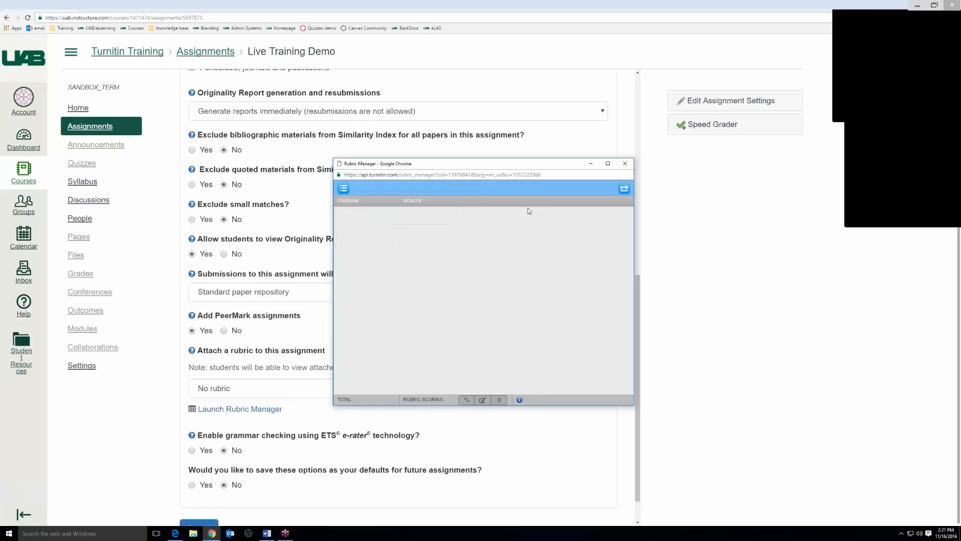
{"action": "left_click", "coordinate": [623, 189]}
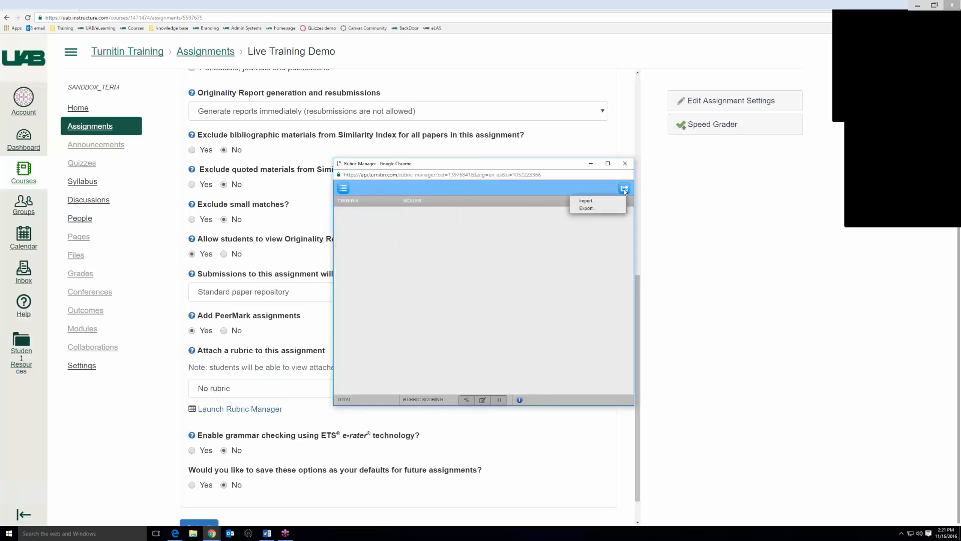
{"action": "left_click", "coordinate": [589, 203]}
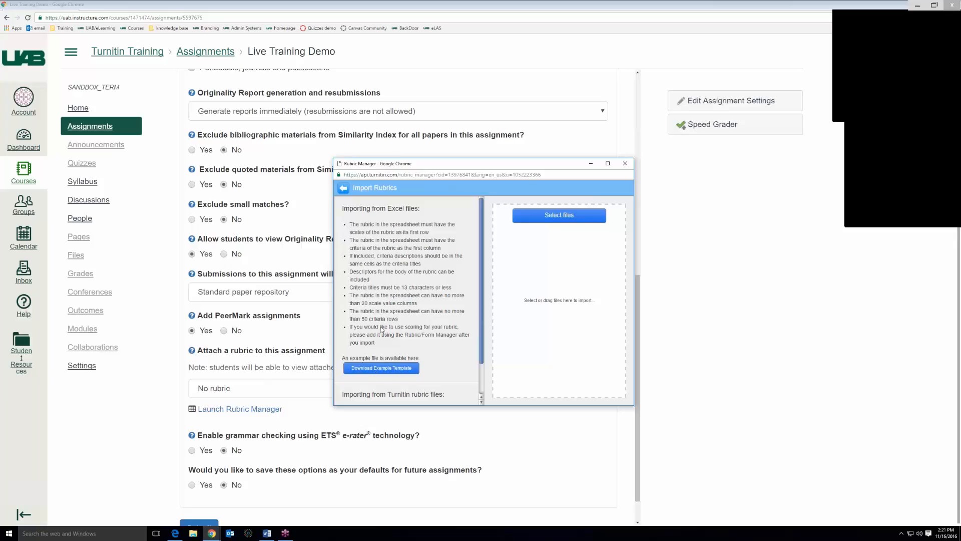
{"action": "scroll", "coordinate": [380, 343], "scroll_direction": "down", "scroll_amount": 1}
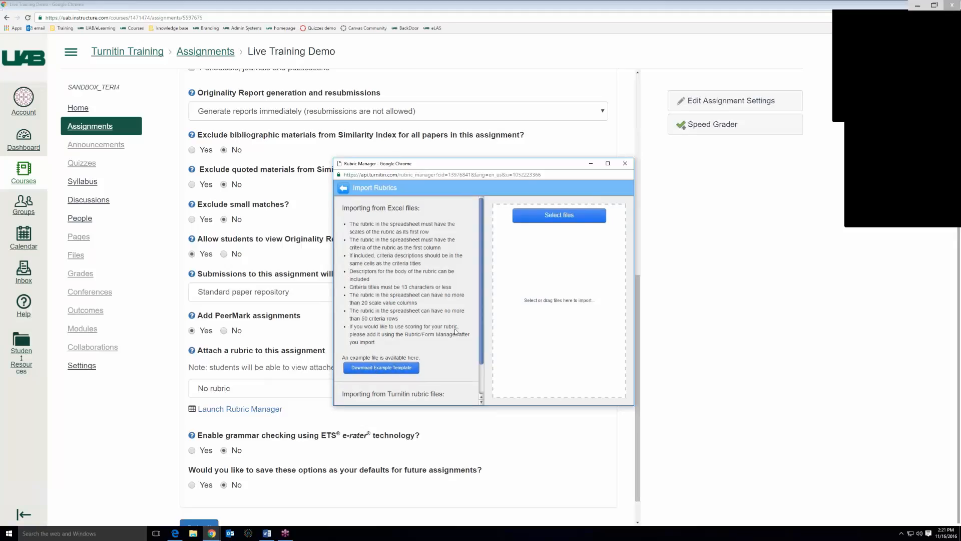
{"action": "left_click_drag", "start_coordinate": [481, 339], "coordinate": [480, 291]}
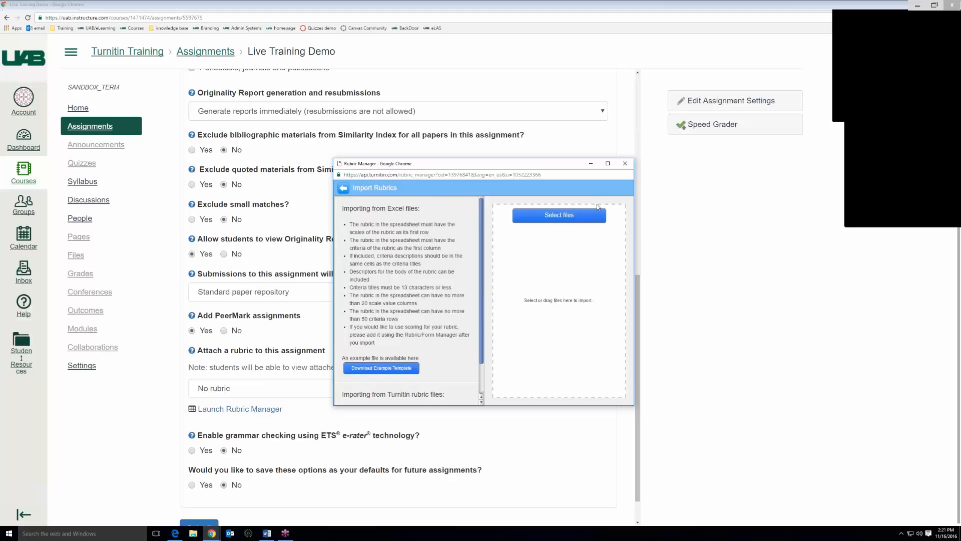
{"action": "left_click", "coordinate": [625, 164]}
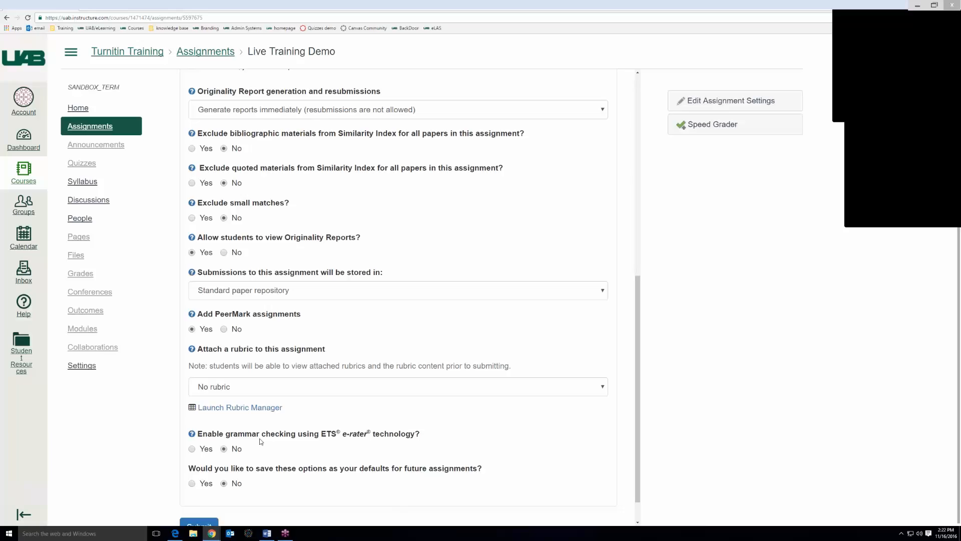
Enable ETS e-rater grammar checking for the assignment and set the ETS handbook to Advanced
{"action": "left_click", "coordinate": [203, 450]}
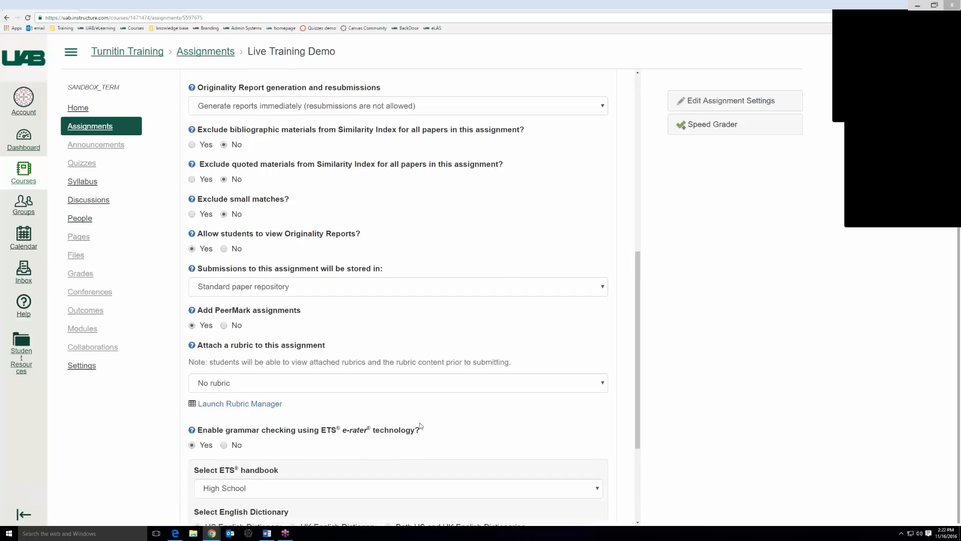
{"action": "left_click", "coordinate": [635, 458]}
{"action": "scroll", "coordinate": [601, 460], "scroll_direction": "down", "scroll_amount": 1}
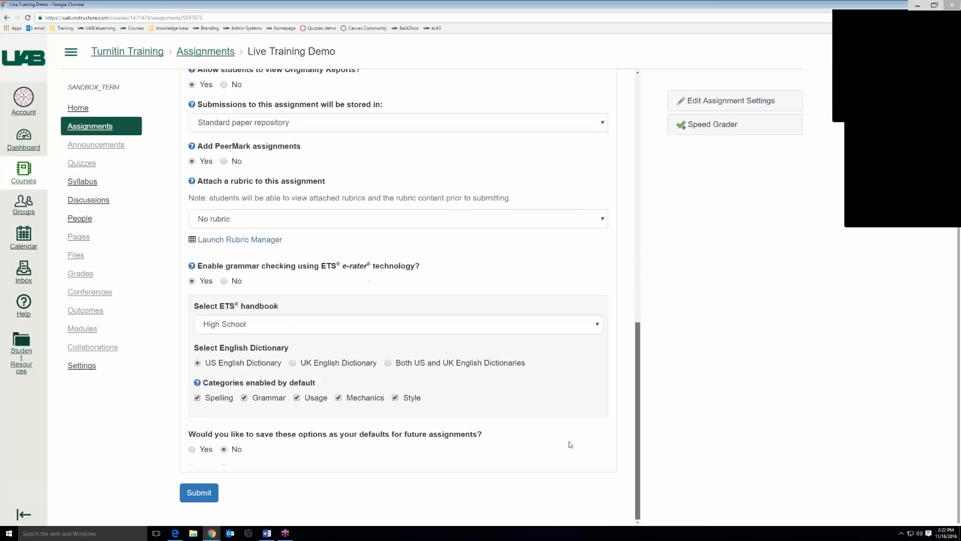
{"action": "left_click", "coordinate": [260, 327]}
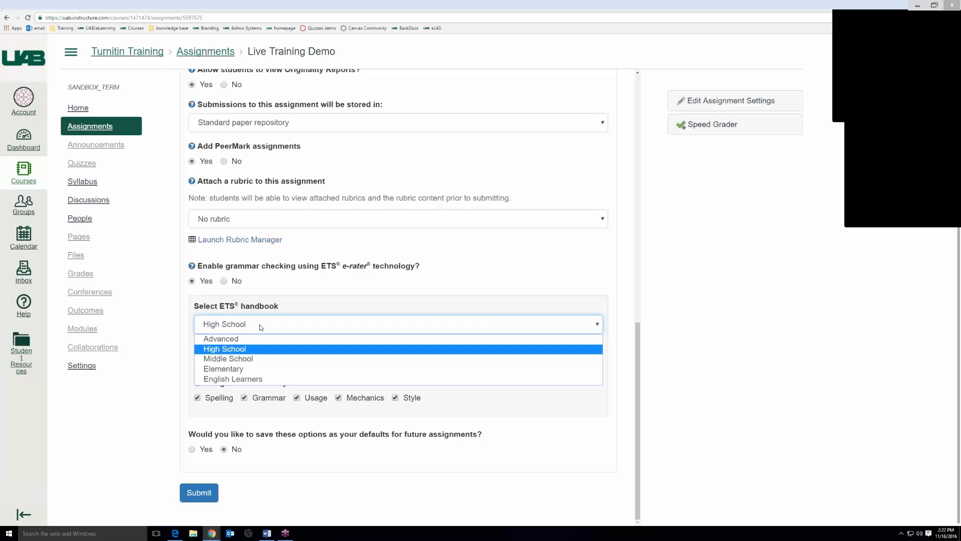
{"action": "left_click", "coordinate": [191, 383]}
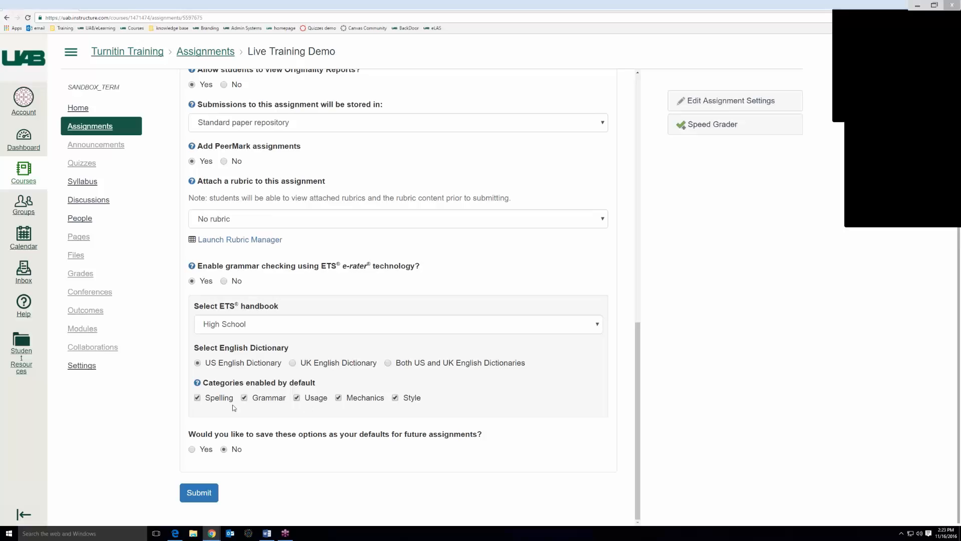
{"action": "left_click", "coordinate": [220, 331]}
{"action": "left_click", "coordinate": [220, 338]}
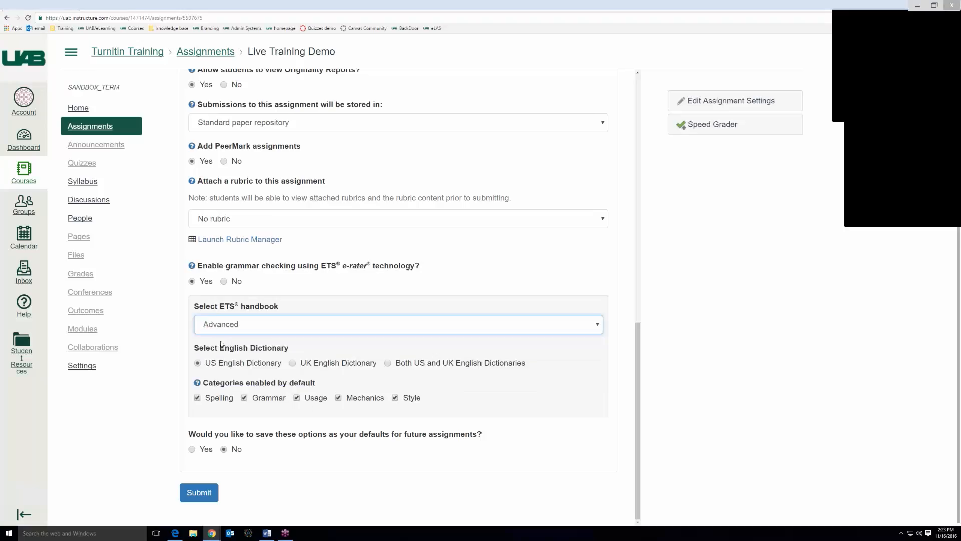
Choose to save these options as defaults for future assignments and submit the Turnitin settings
{"action": "left_click", "coordinate": [193, 449]}
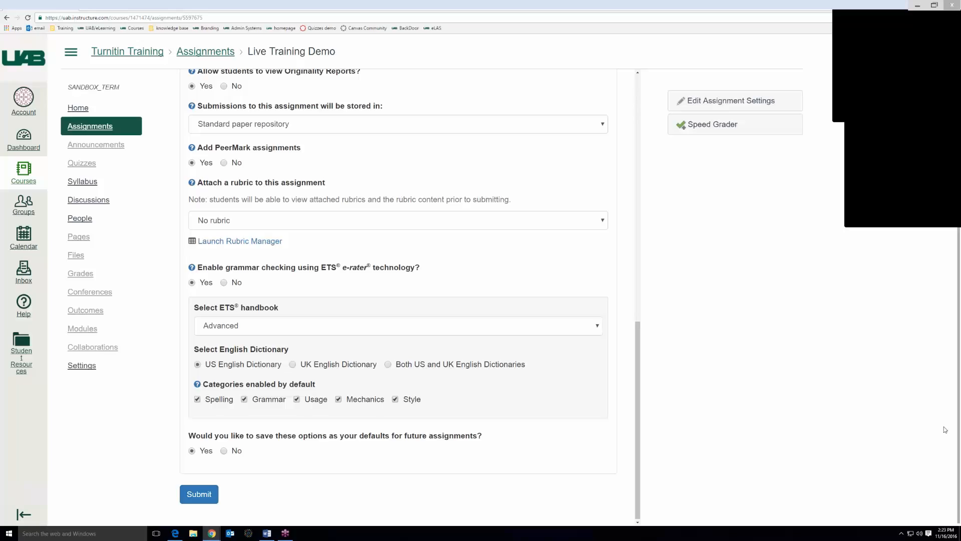
{"action": "left_click", "coordinate": [684, 301]}
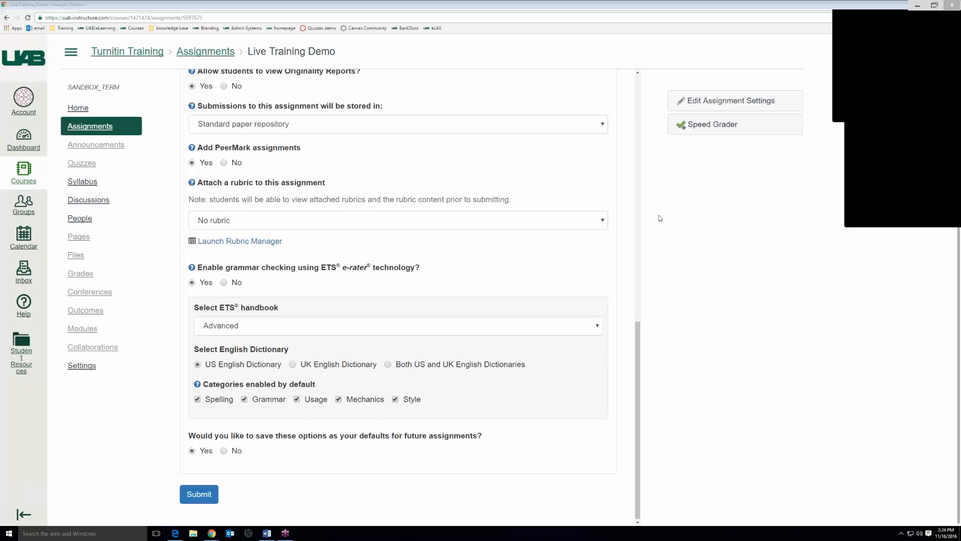
{"action": "left_click", "coordinate": [201, 494]}
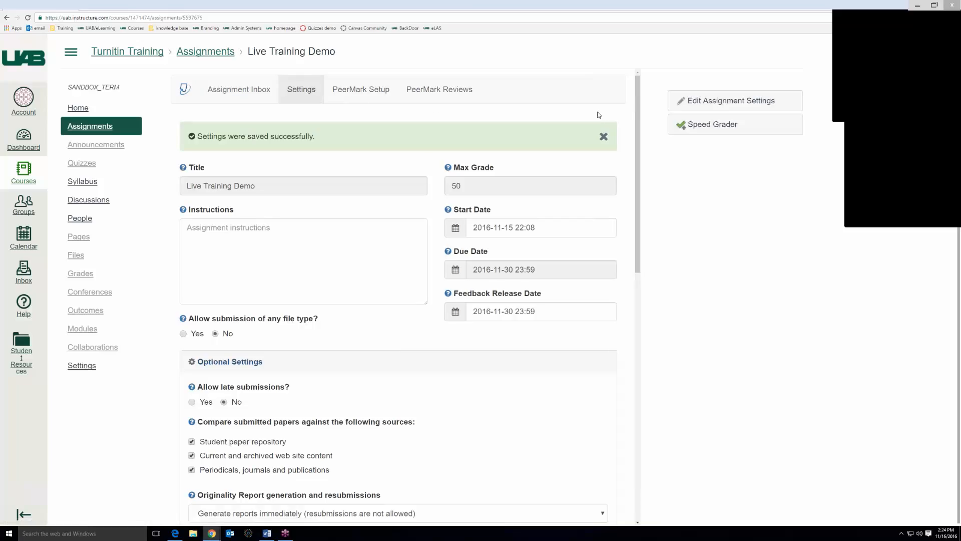
Check the Live Training Demo assignment's submission inbox and return to the course's assignments list
{"action": "left_click", "coordinate": [251, 94]}
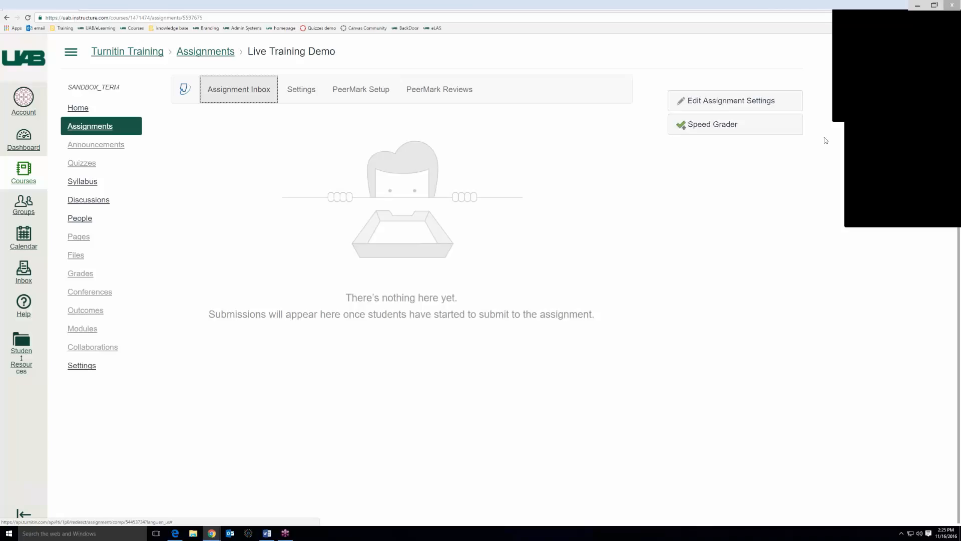
{"action": "left_click", "coordinate": [540, 131]}
{"action": "left_click", "coordinate": [28, 171]}
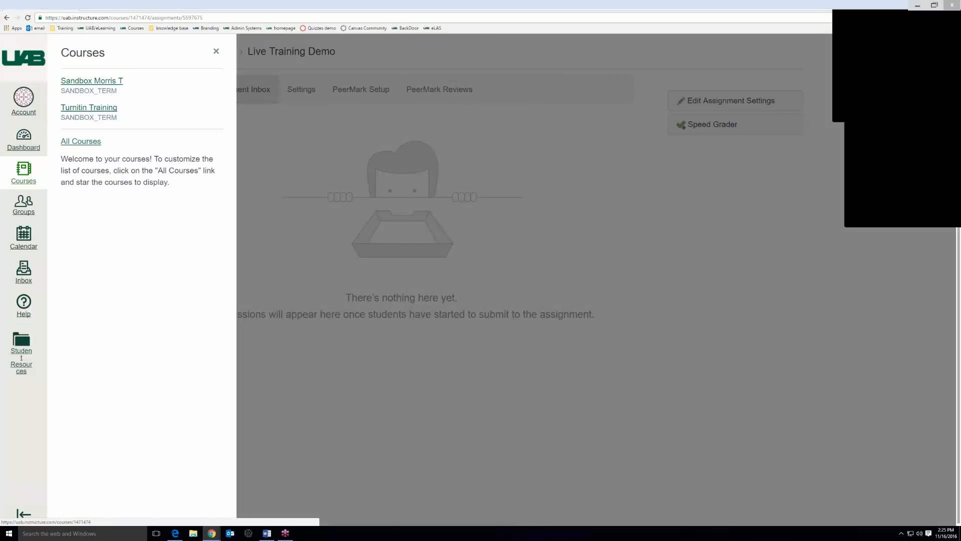
{"action": "left_click", "coordinate": [253, 132]}
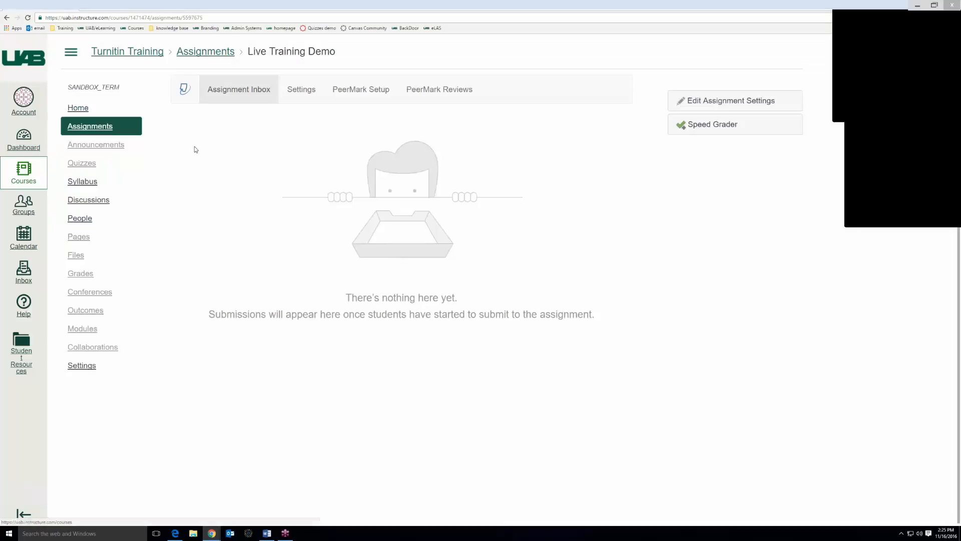
{"action": "left_click", "coordinate": [85, 129]}
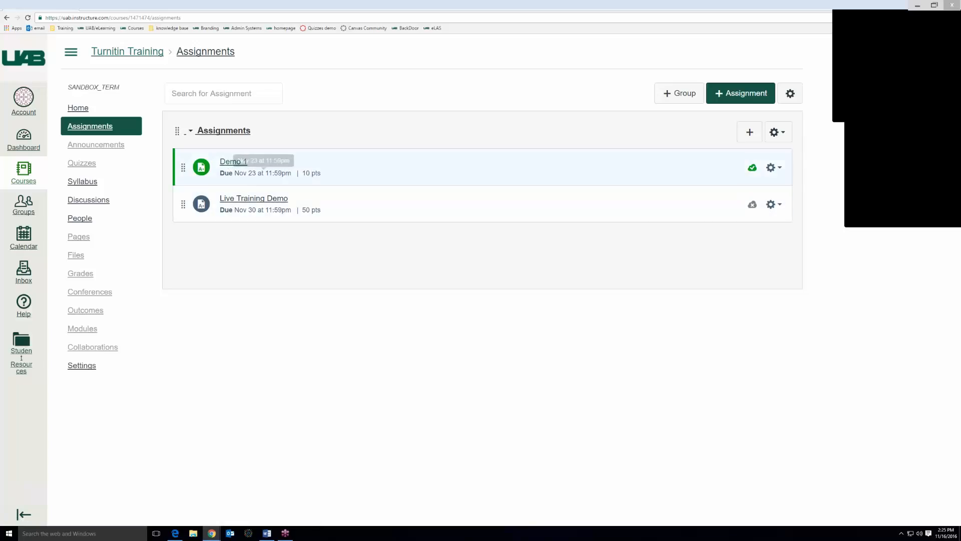
Open the Demo 1 assignment's inbox and open the paper with the 13% similarity score in Feedback Studio
{"action": "left_click", "coordinate": [231, 163]}
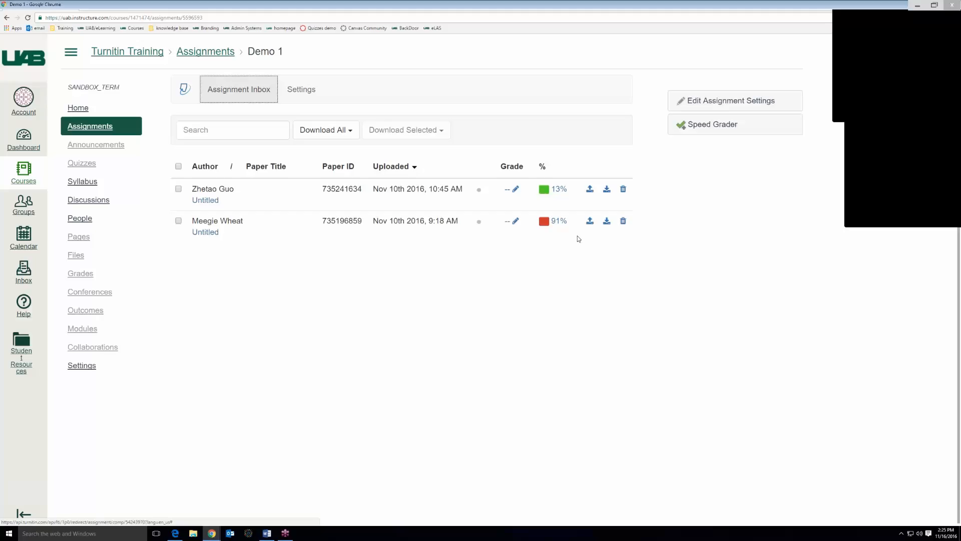
{"action": "left_click", "coordinate": [560, 186]}
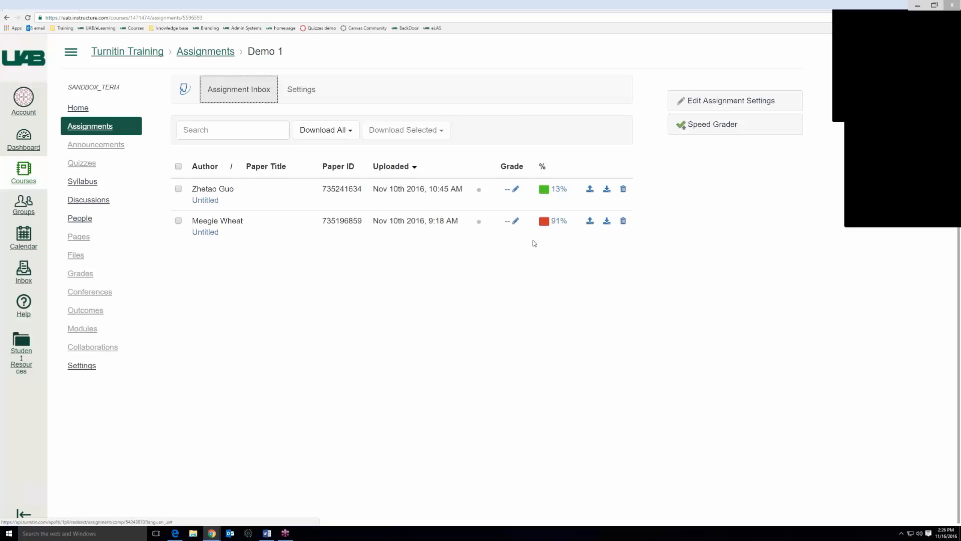
{"action": "left_click", "coordinate": [211, 200]}
{"action": "left_click", "coordinate": [323, 189]}
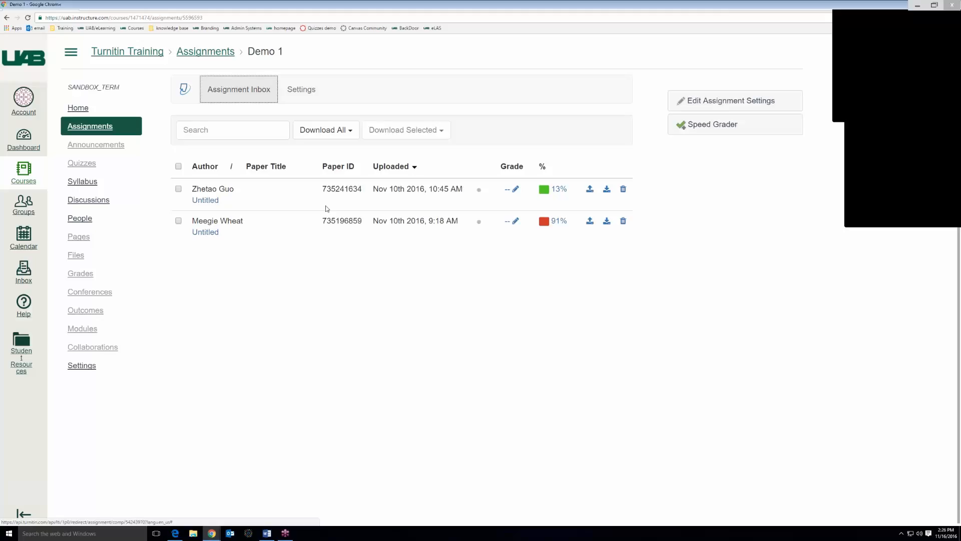
{"action": "left_click", "coordinate": [204, 202]}
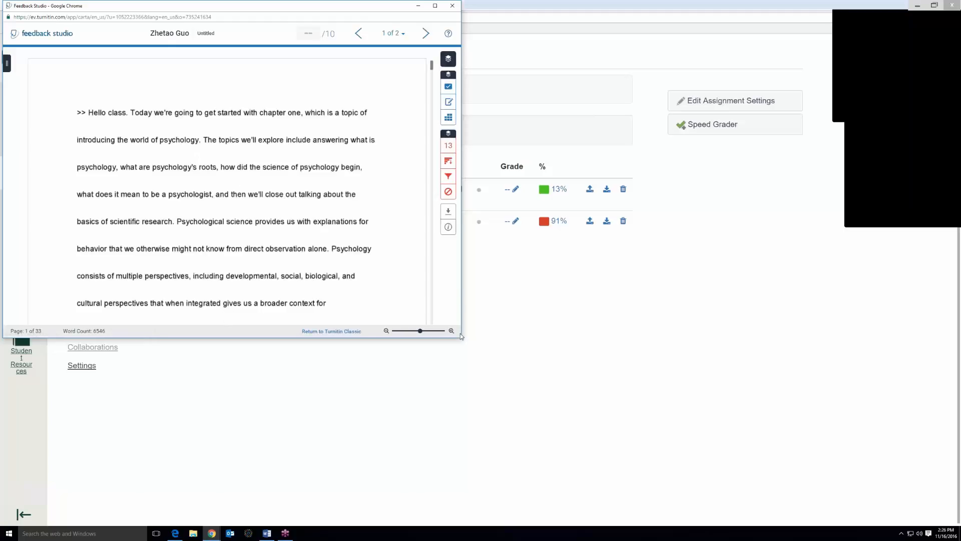
Enlarge the Feedback Studio window in both width and height to show more of the paper
{"action": "left_click_drag", "start_coordinate": [461, 335], "coordinate": [564, 355]}
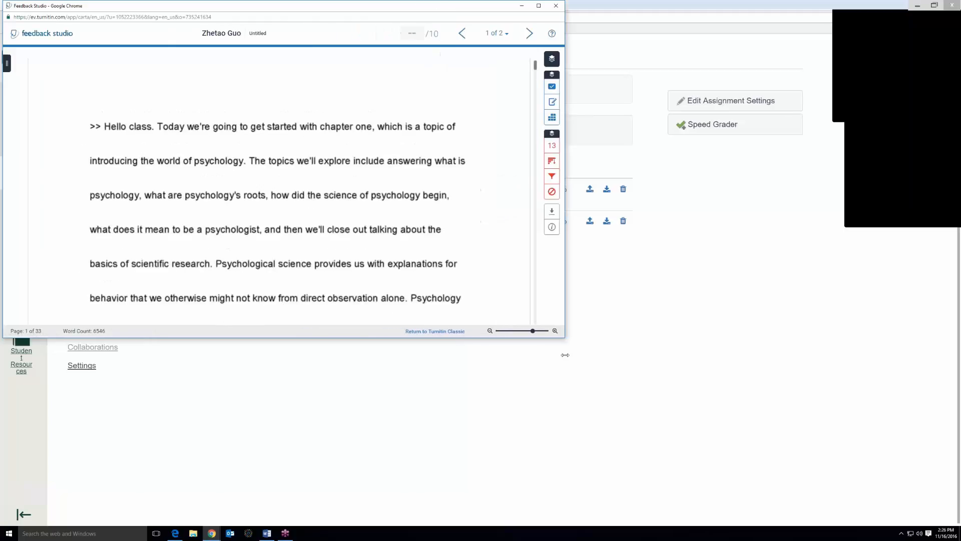
{"action": "left_click_drag", "start_coordinate": [636, 366], "coordinate": [847, 352]}
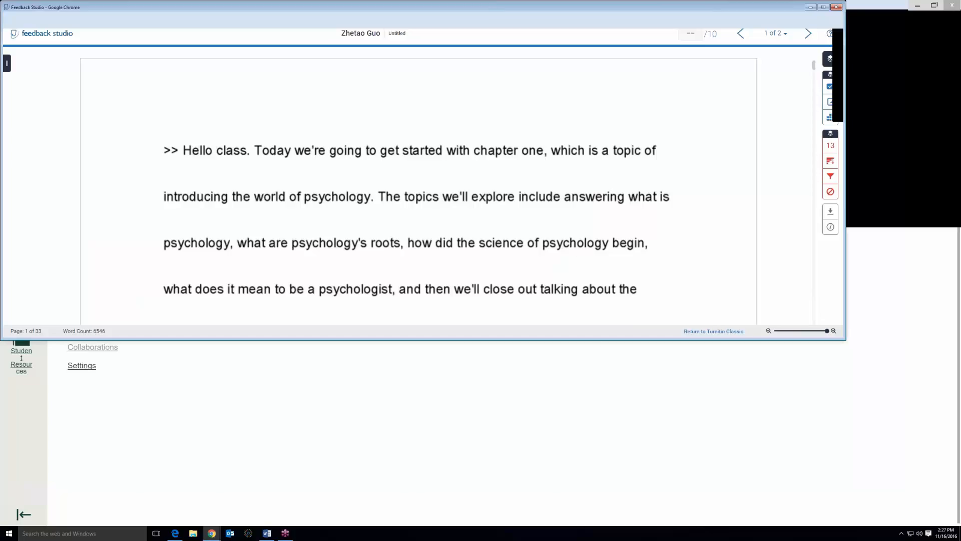
{"action": "left_click_drag", "start_coordinate": [596, 340], "coordinate": [602, 435]}
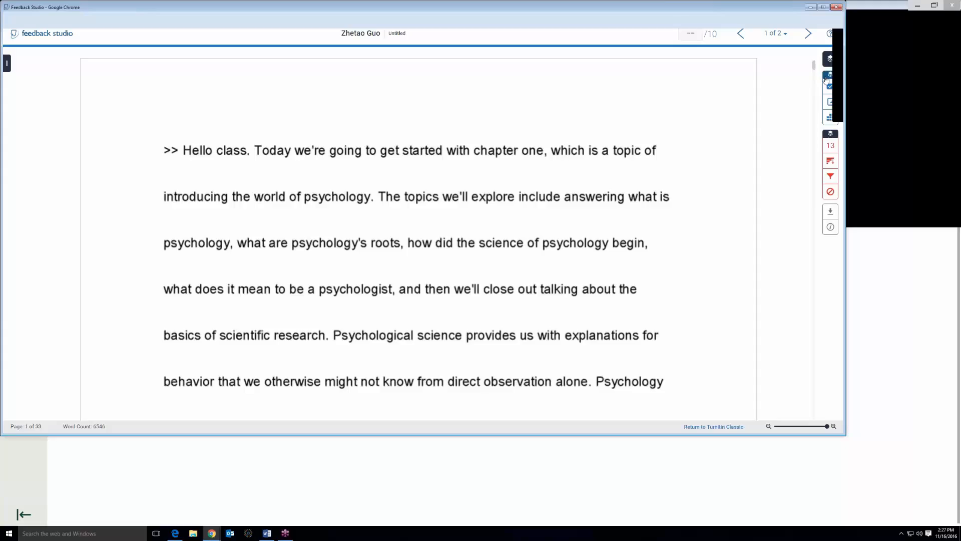
Show the similarity layer's highlights on the paper and move the Feedback Studio window lower on the screen
{"action": "left_click", "coordinate": [830, 135]}
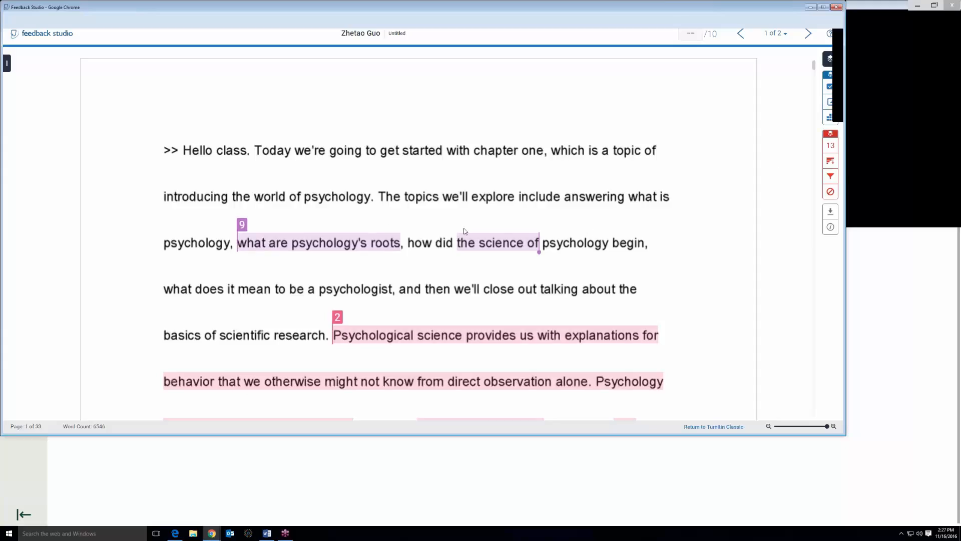
{"action": "scroll", "coordinate": [341, 244], "scroll_direction": "down", "scroll_amount": 1}
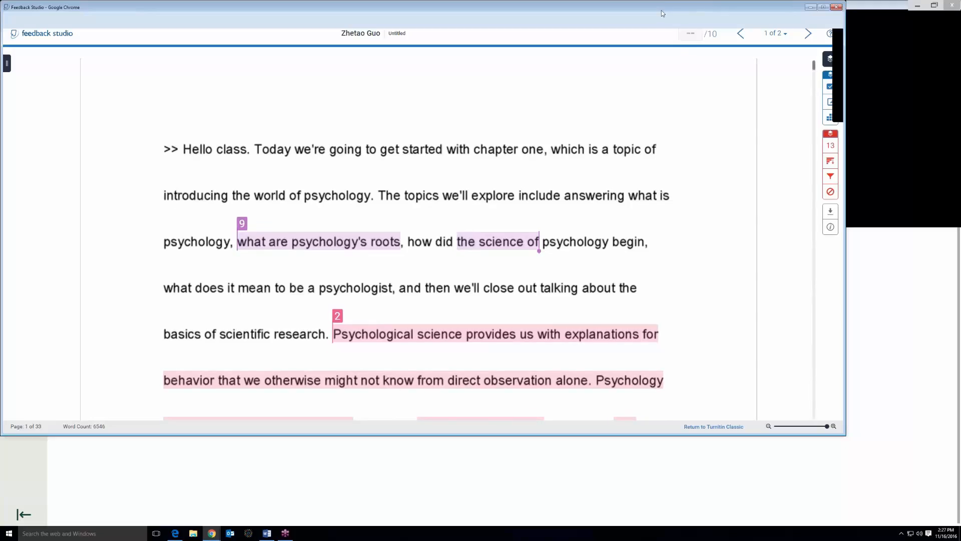
{"action": "left_click_drag", "start_coordinate": [661, 11], "coordinate": [661, 72]}
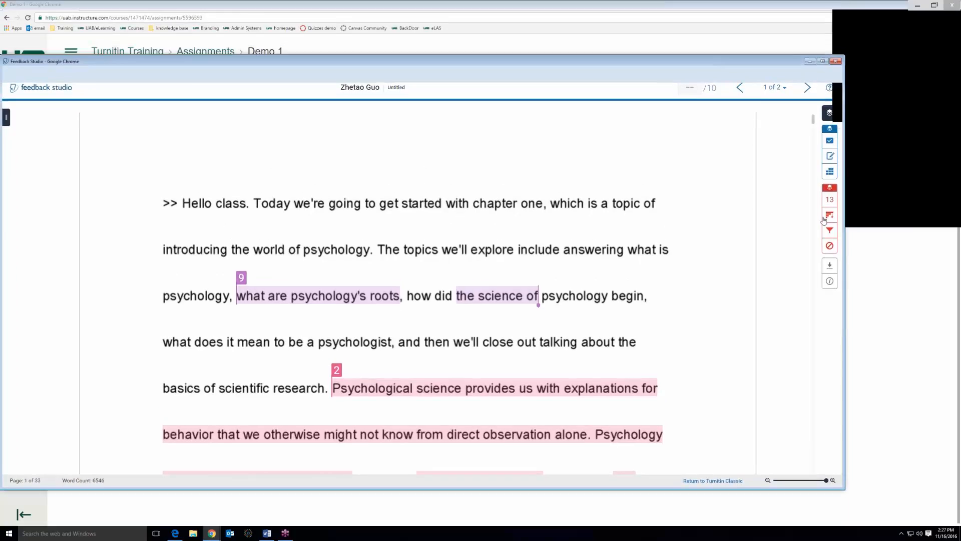
{"action": "mouse_move", "coordinate": [814, 122]}
{"action": "left_mouse_down"}
{"action": "mouse_move", "coordinate": [815, 202]}
{"action": "mouse_move", "coordinate": [814, 112]}
{"action": "left_mouse_up"}
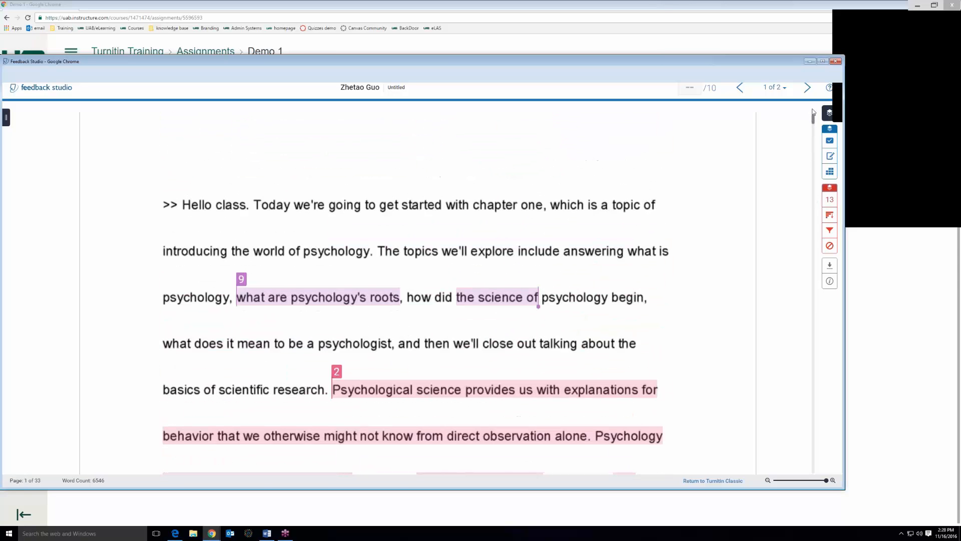
Open the Match Overview and look through its full list of matching sources
{"action": "left_click", "coordinate": [829, 200]}
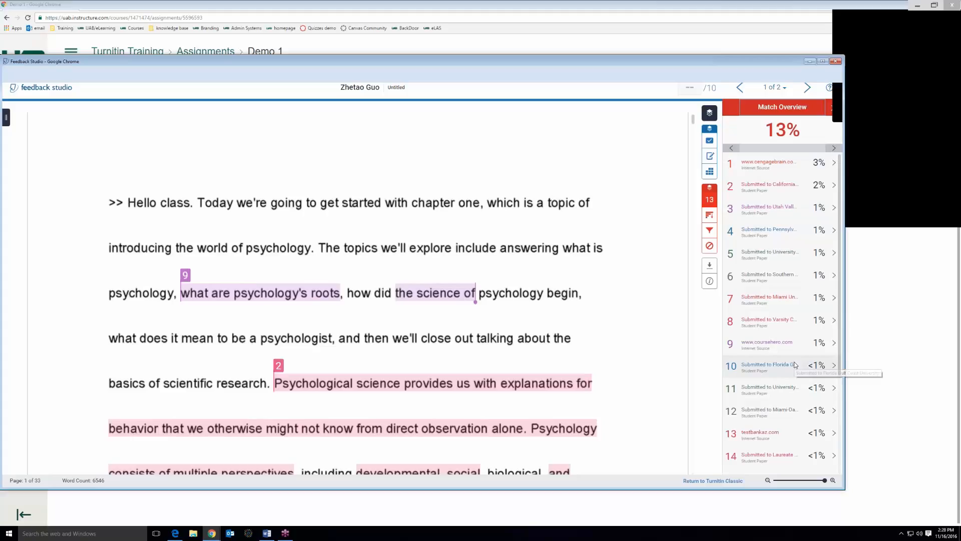
{"action": "scroll", "coordinate": [841, 298], "scroll_direction": "down", "scroll_amount": 1}
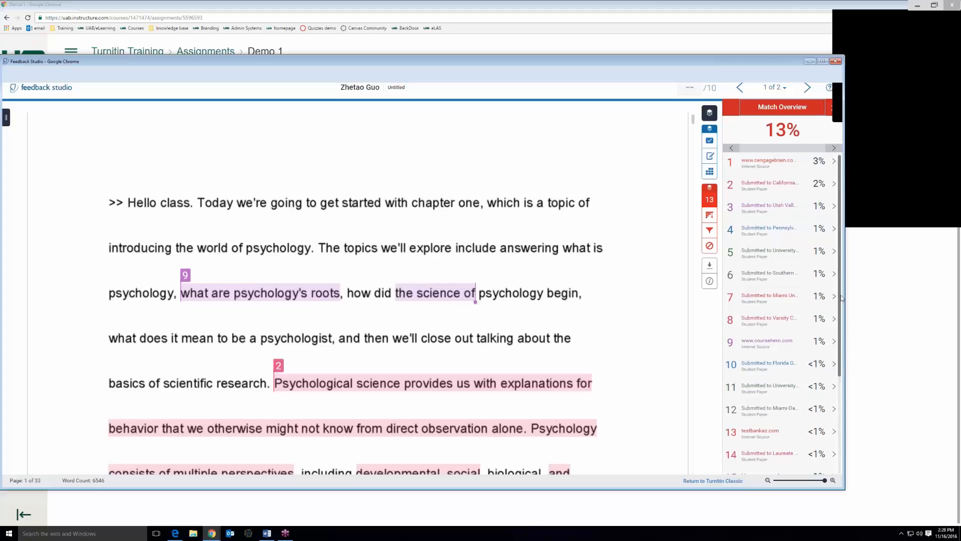
{"action": "scroll", "coordinate": [841, 297], "scroll_direction": "down", "scroll_amount": 3}
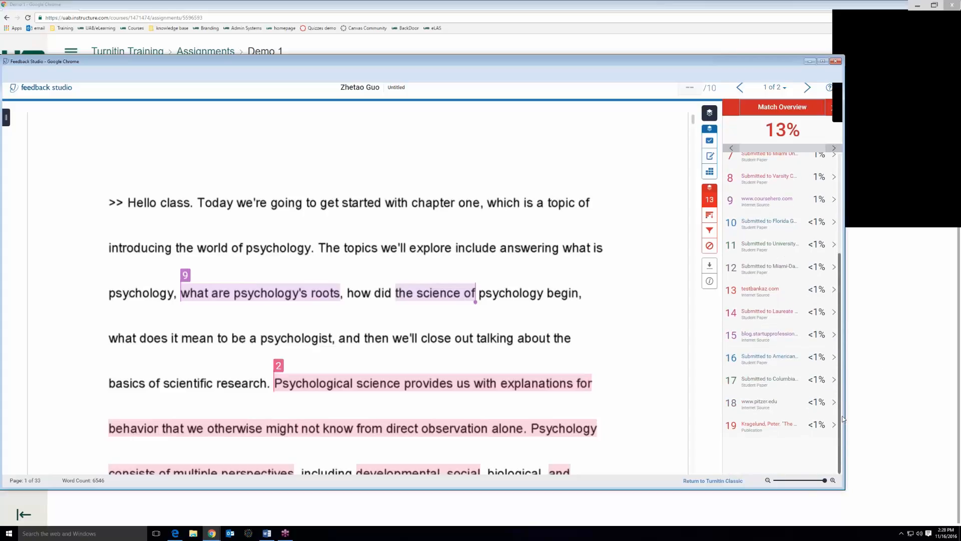
{"action": "scroll", "coordinate": [839, 375], "scroll_direction": "up", "scroll_amount": 3}
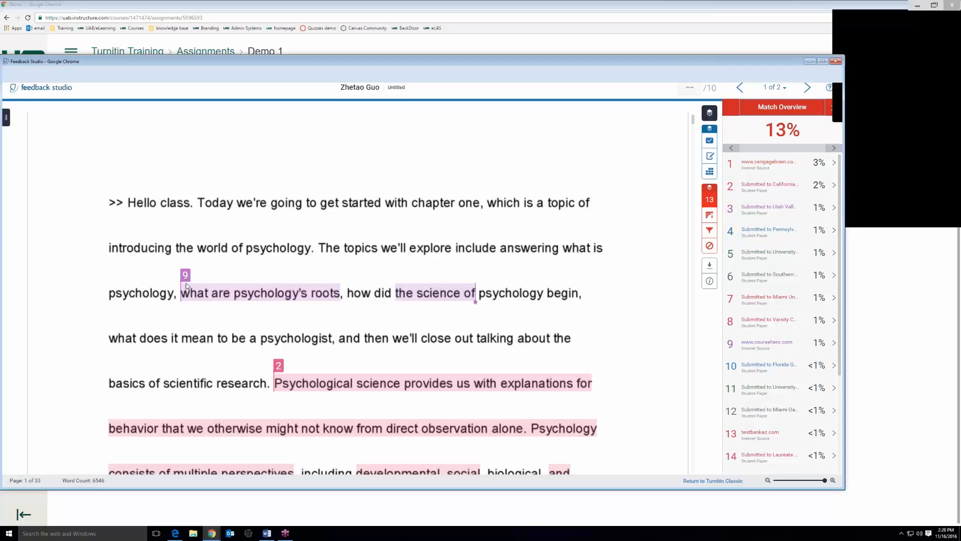
Inspect the source details of match 2, the passage starting "Psychological science provides us with explanations", and close them
{"action": "left_click", "coordinate": [279, 367]}
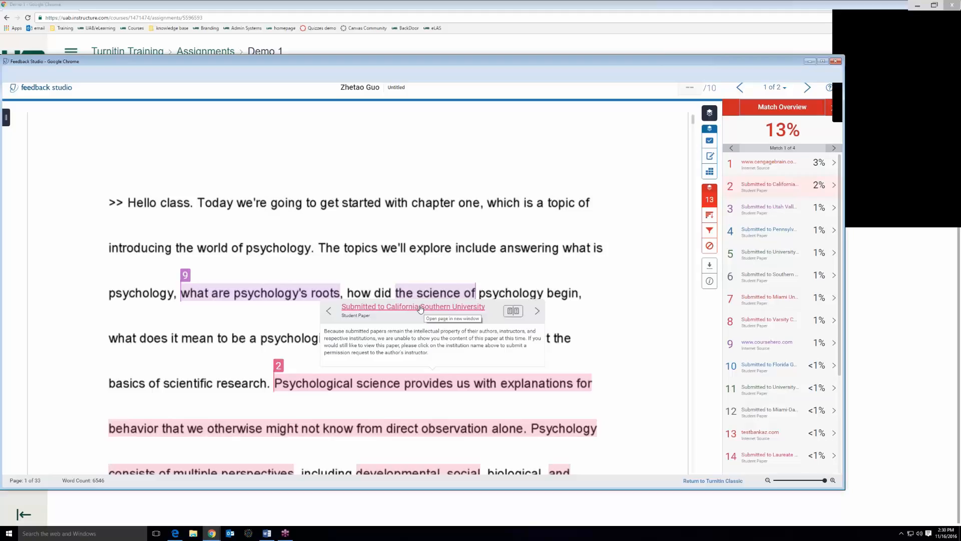
{"action": "left_click", "coordinate": [386, 383]}
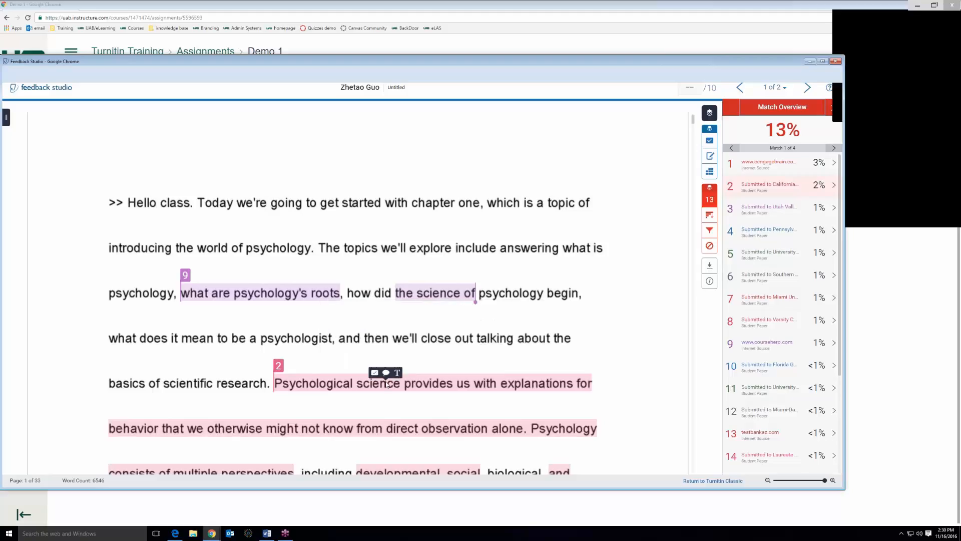
{"action": "left_click", "coordinate": [323, 367]}
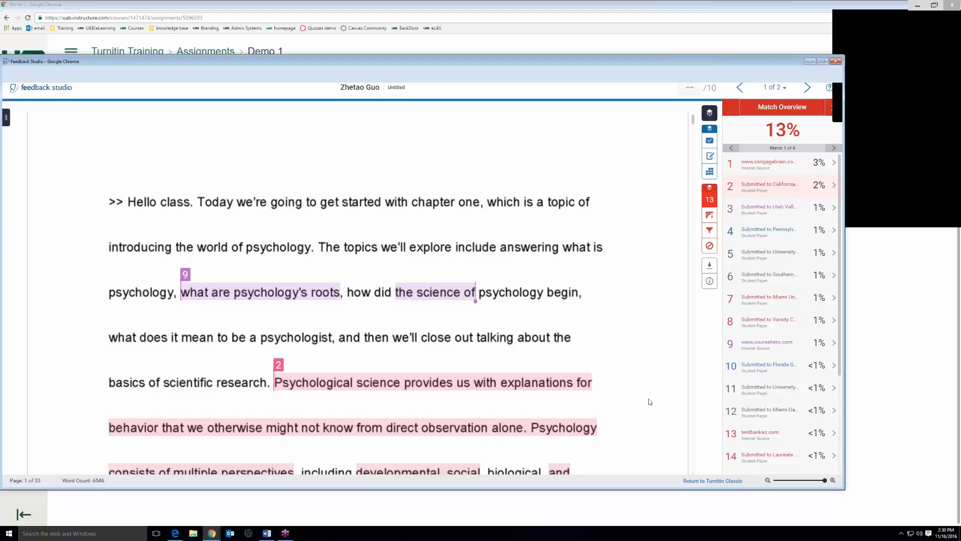
{"action": "left_click", "coordinate": [752, 167]}
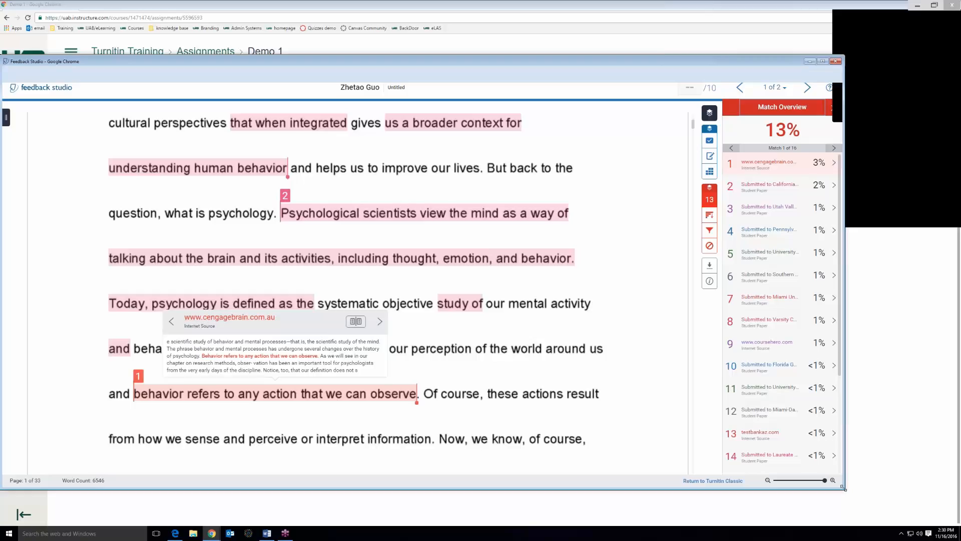
{"action": "left_click_drag", "start_coordinate": [843, 488], "coordinate": [922, 522]}
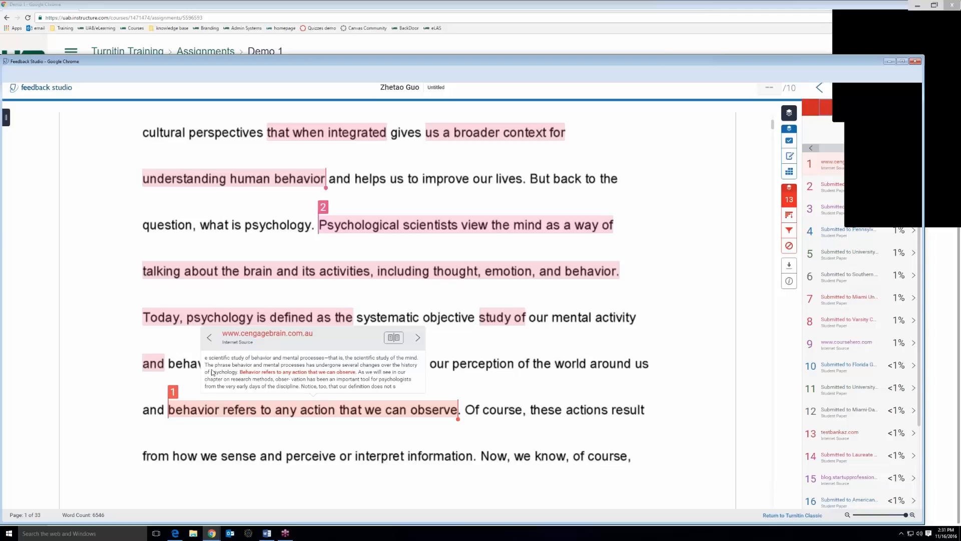
{"action": "left_click", "coordinate": [393, 338]}
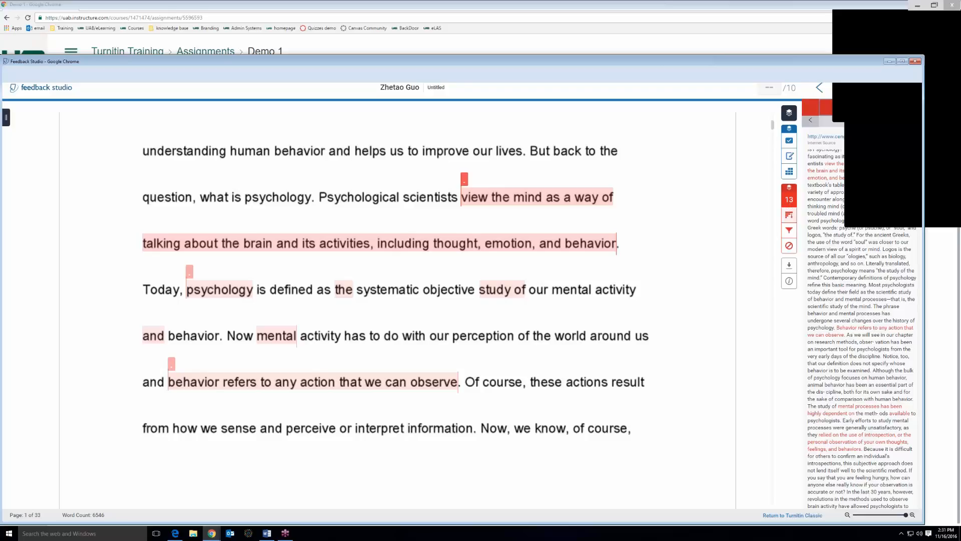
{"action": "left_click", "coordinate": [825, 107]}
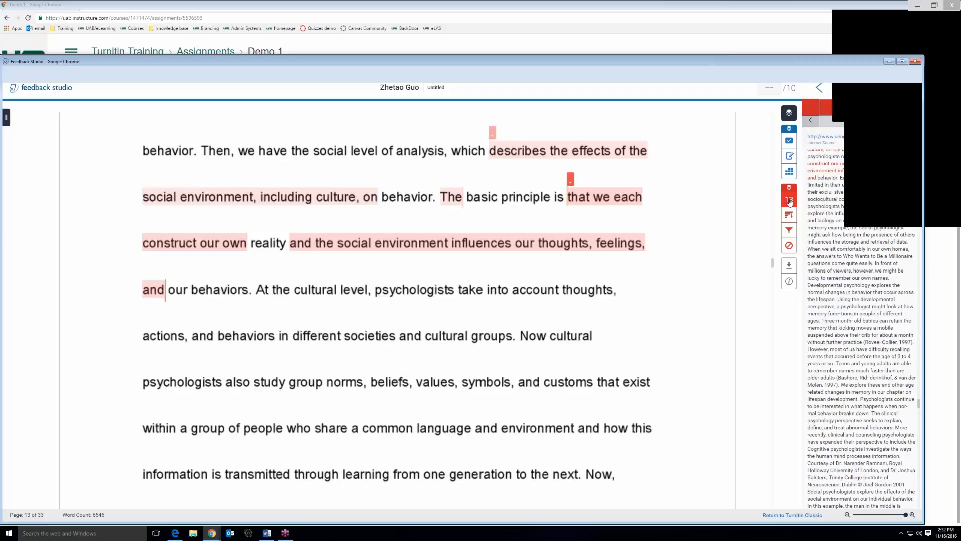
Return to the Match Overview and examine the Match Breakdown of source 1, repositioning the window to view it
{"action": "left_click", "coordinate": [789, 217]}
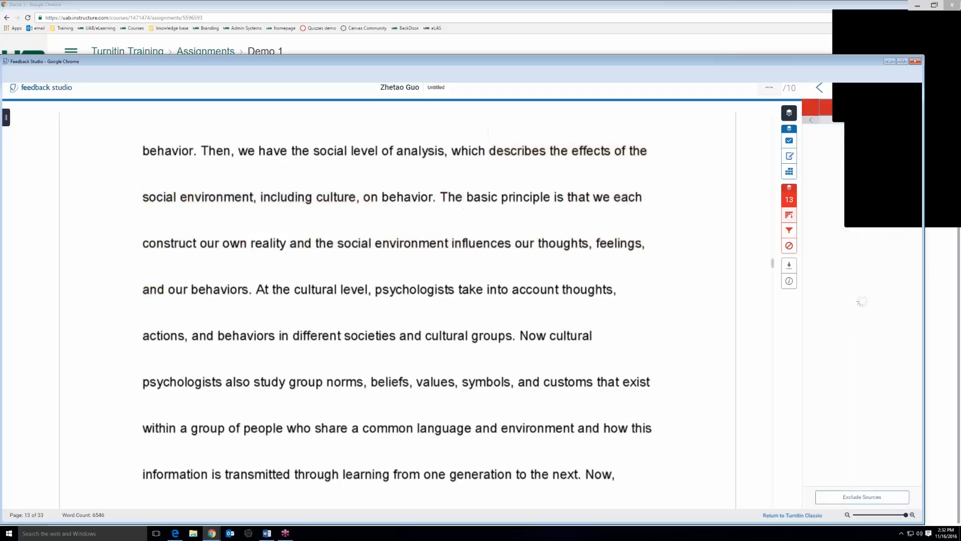
{"action": "left_click", "coordinate": [788, 201]}
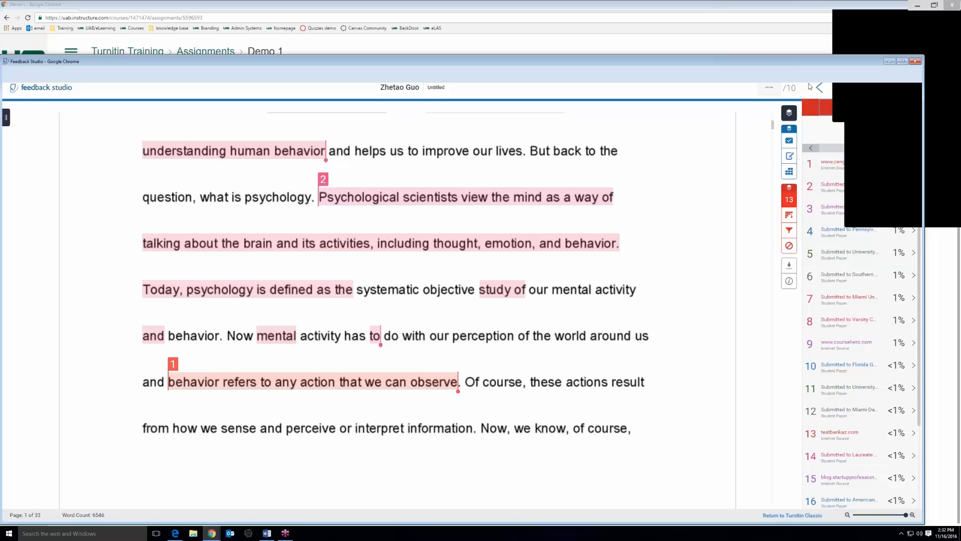
{"action": "left_click_drag", "start_coordinate": [779, 61], "coordinate": [601, 75]}
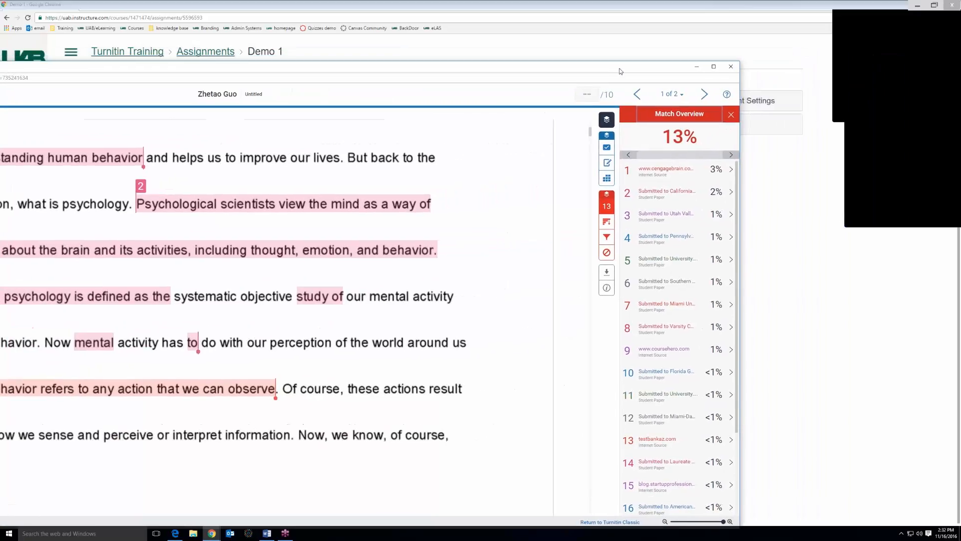
{"action": "left_click", "coordinate": [732, 171]}
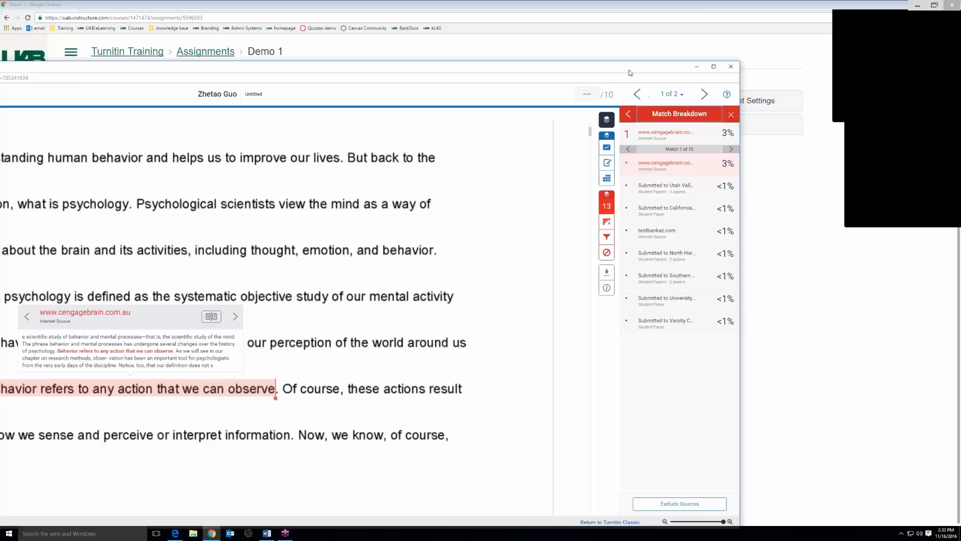
{"action": "left_click_drag", "start_coordinate": [630, 73], "coordinate": [778, 75]}
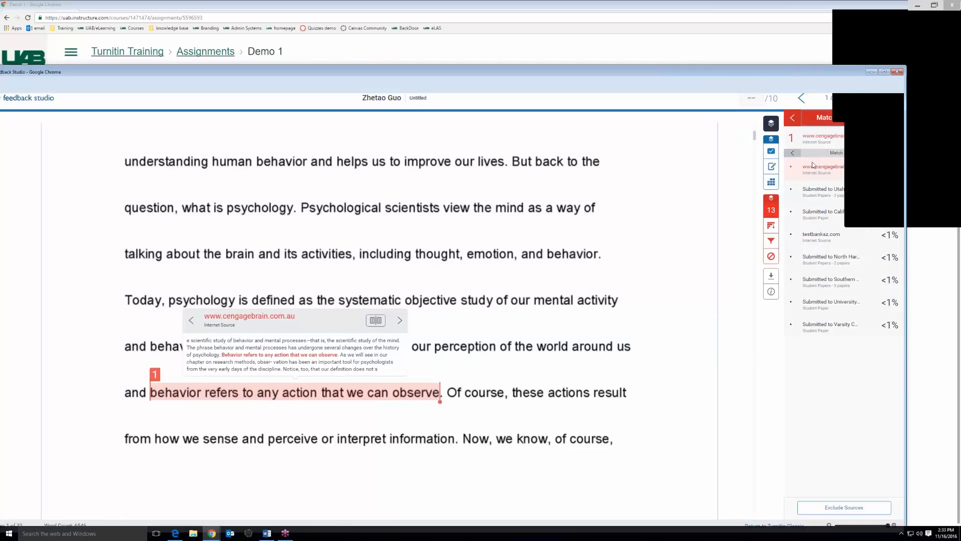
{"action": "left_click", "coordinate": [771, 226]}
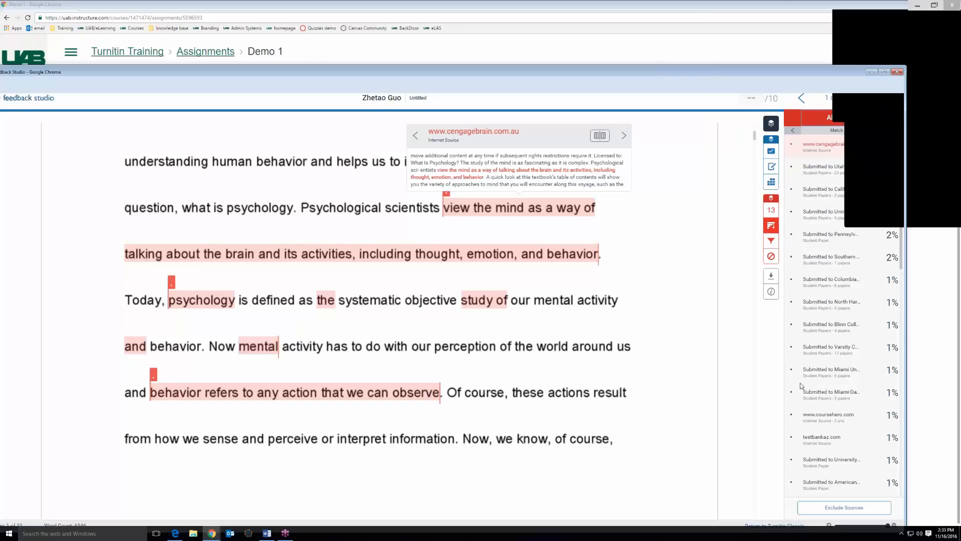
{"action": "left_click", "coordinate": [847, 511]}
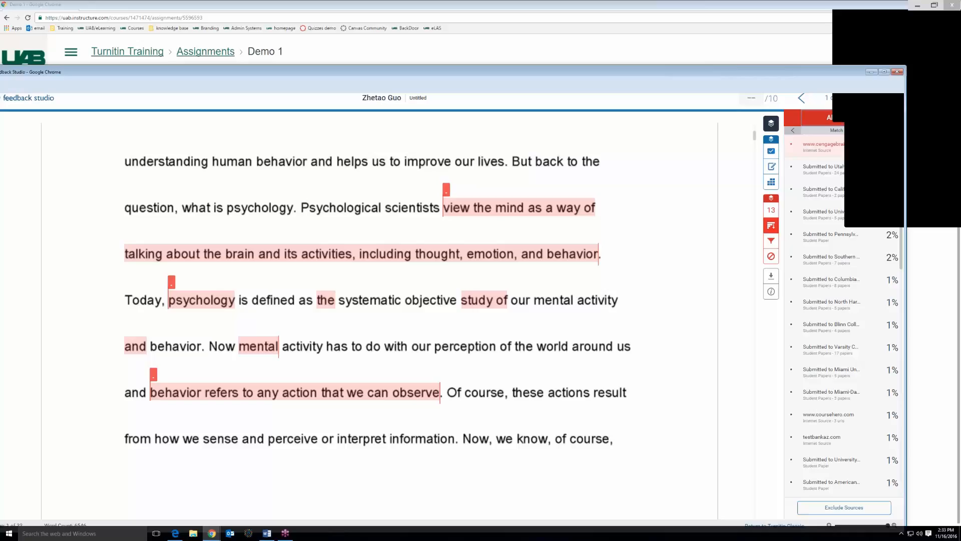
{"action": "left_click", "coordinate": [847, 509]}
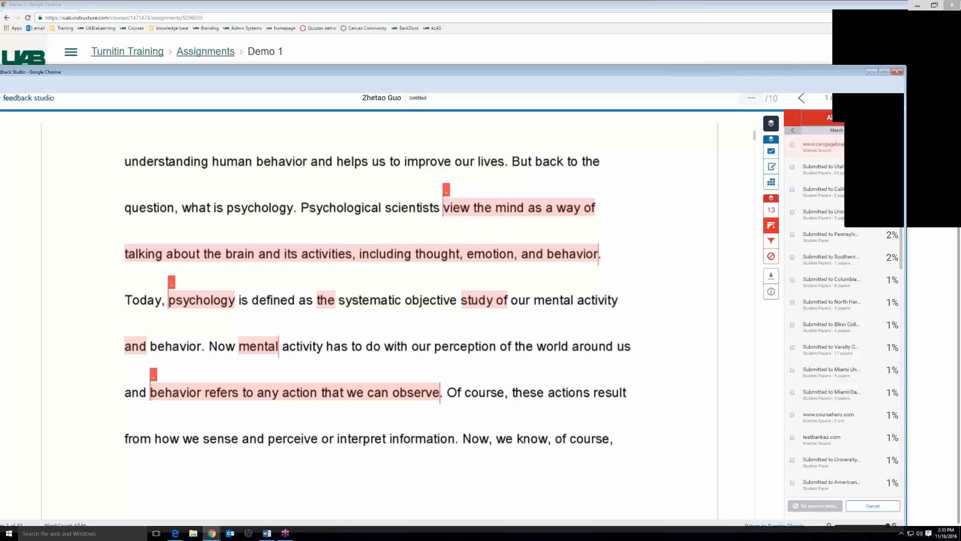
{"action": "left_click", "coordinate": [792, 168]}
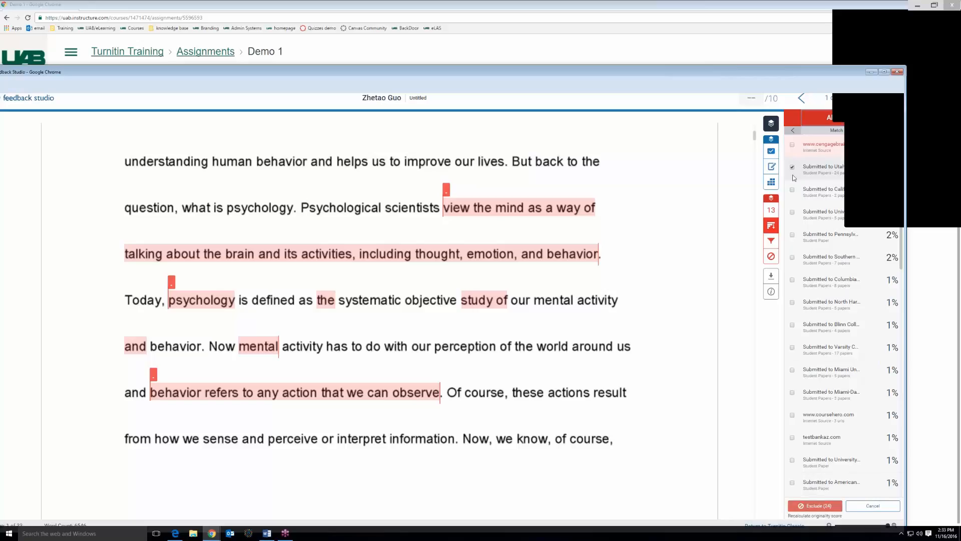
{"action": "left_click", "coordinate": [793, 212]}
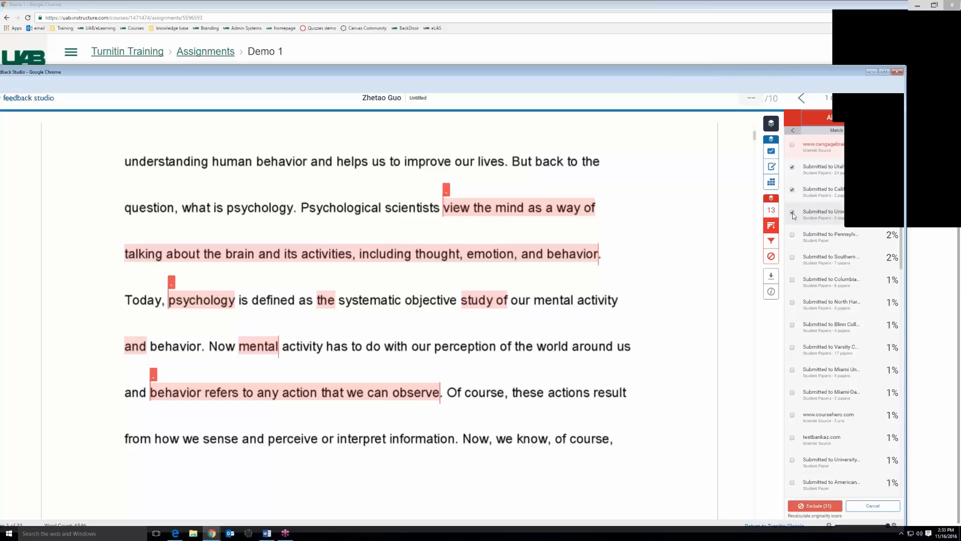
{"action": "left_click", "coordinate": [791, 235]}
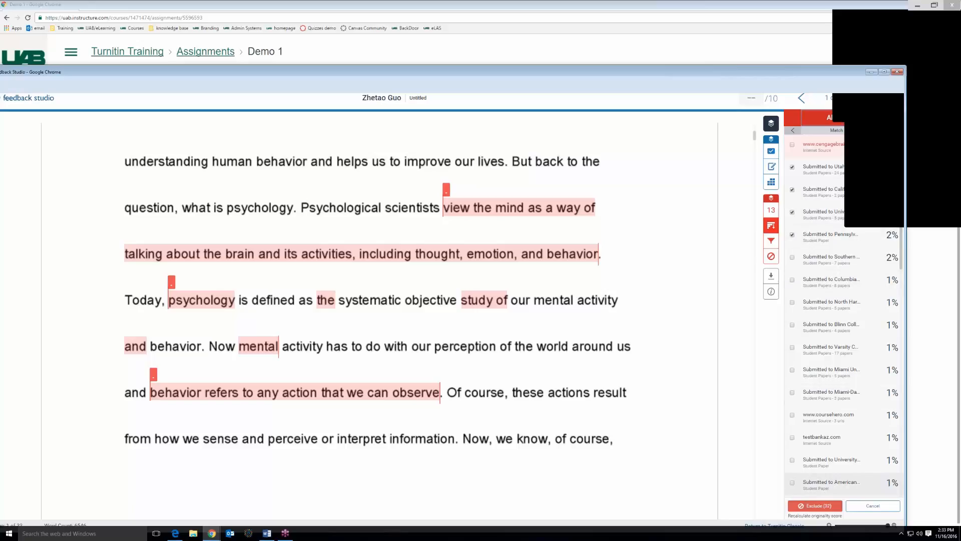
{"action": "left_click", "coordinate": [816, 505]}
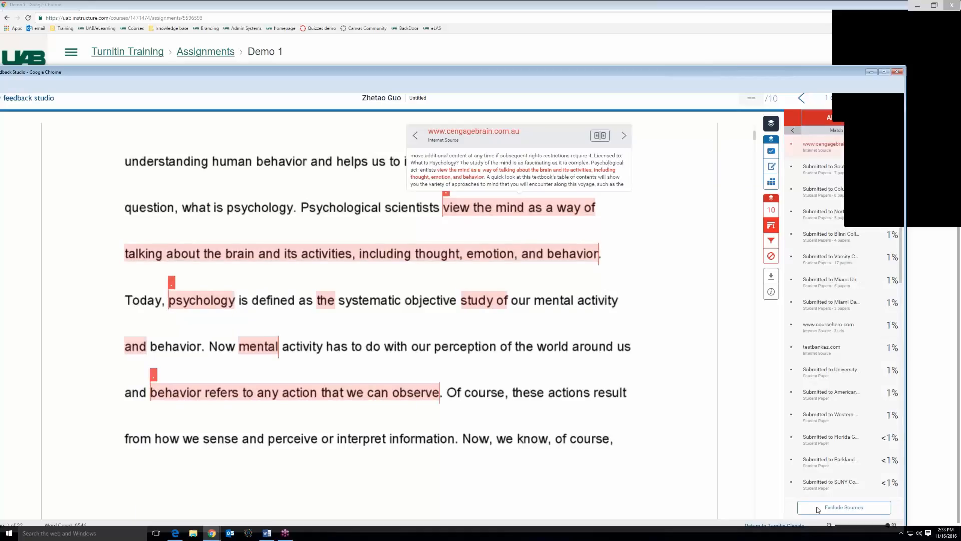
View the similarity filters, restore the first two student-paper sources in the excluded sources list, and return to the Match Overview
{"action": "left_click", "coordinate": [772, 242]}
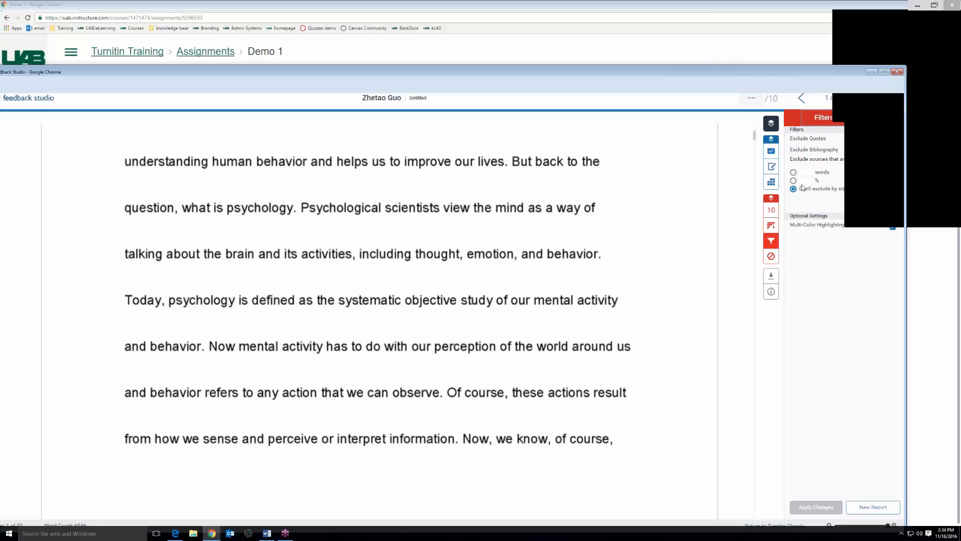
{"action": "left_click", "coordinate": [771, 257]}
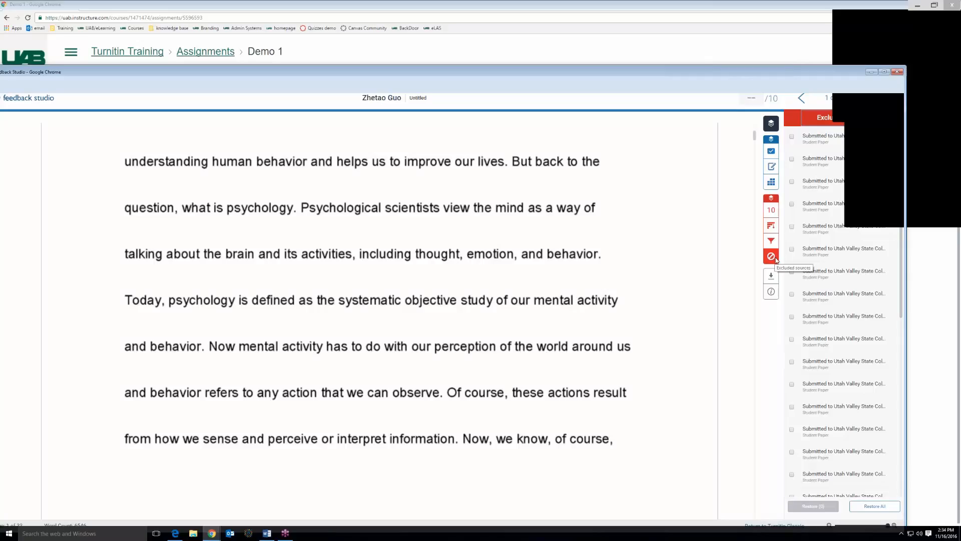
{"action": "left_click", "coordinate": [792, 137]}
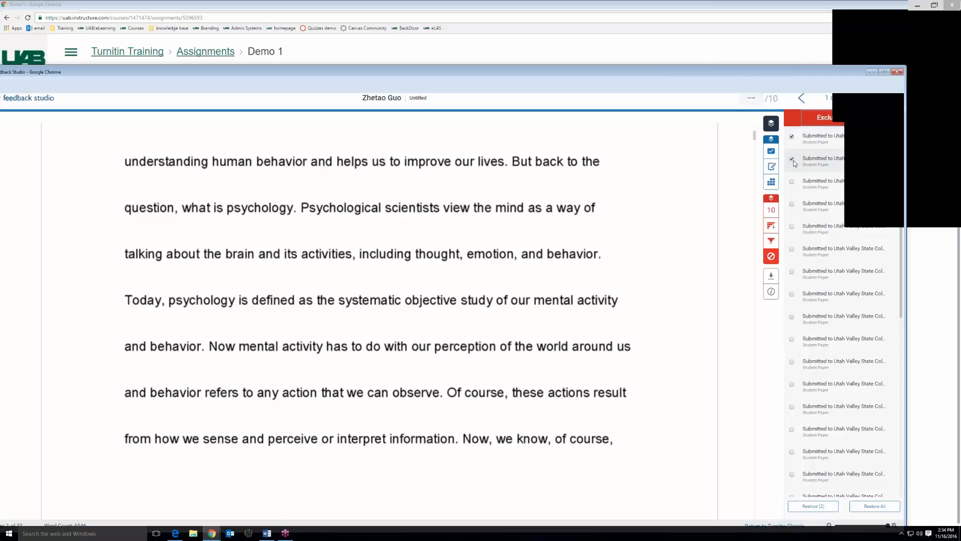
{"action": "left_click", "coordinate": [833, 506]}
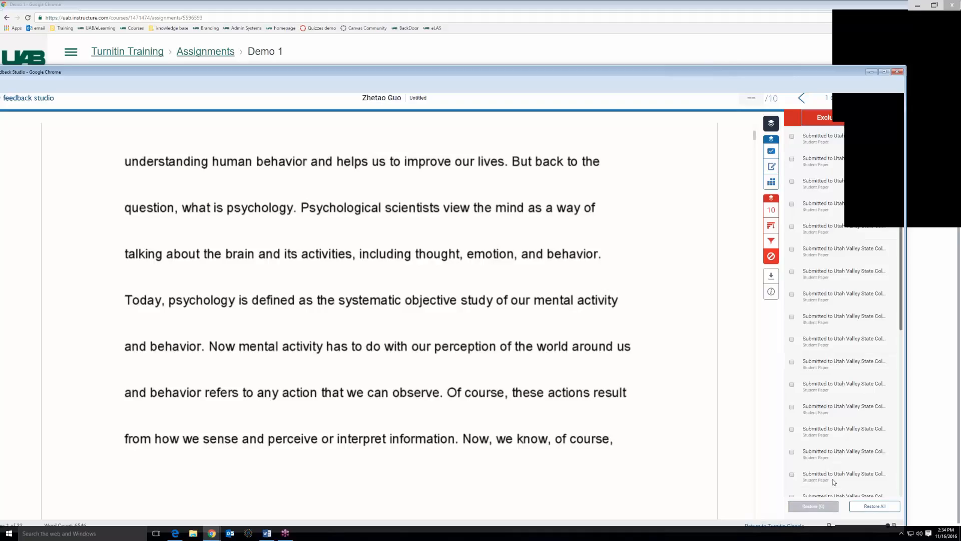
{"action": "left_click", "coordinate": [770, 211]}
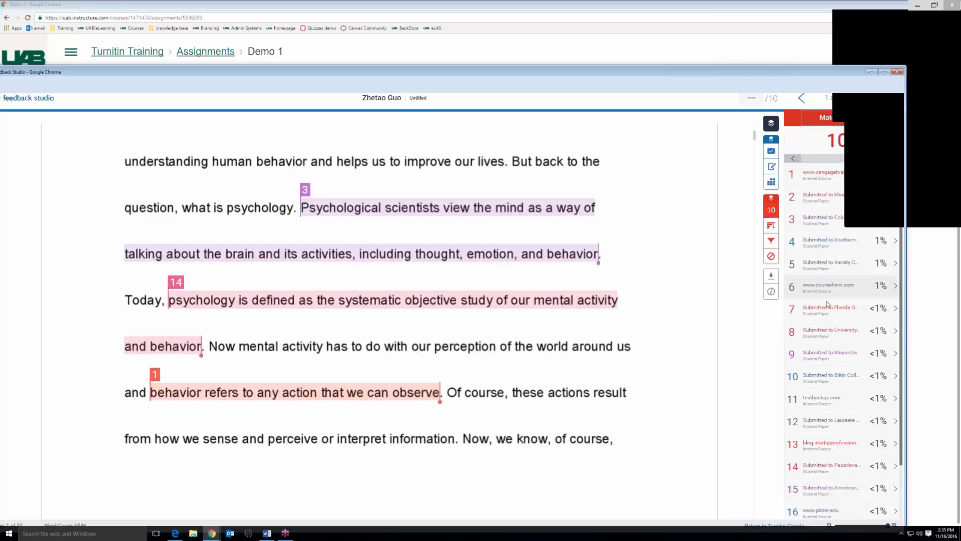
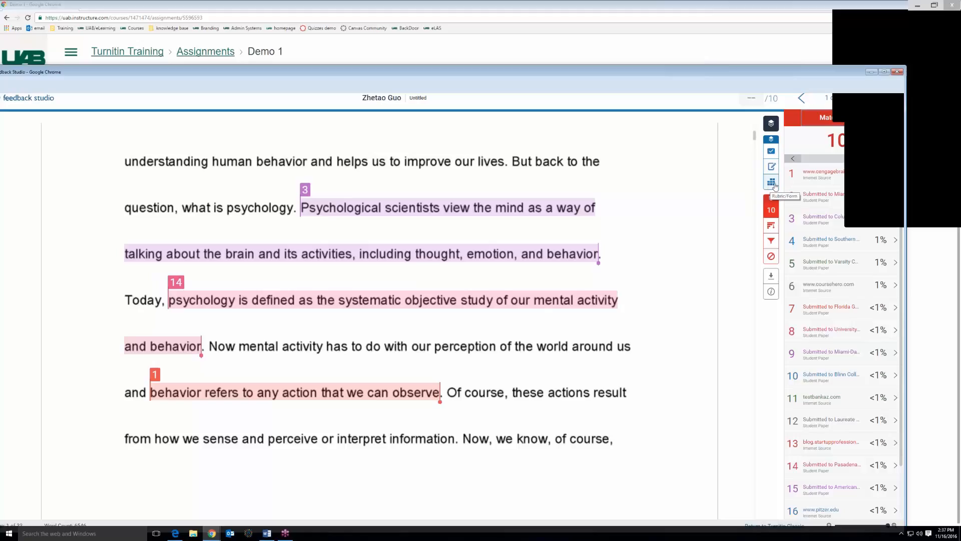
Examine the assignment's rubric selection and the Feedback Summary's voice and text comment areas
{"action": "left_click", "coordinate": [770, 183]}
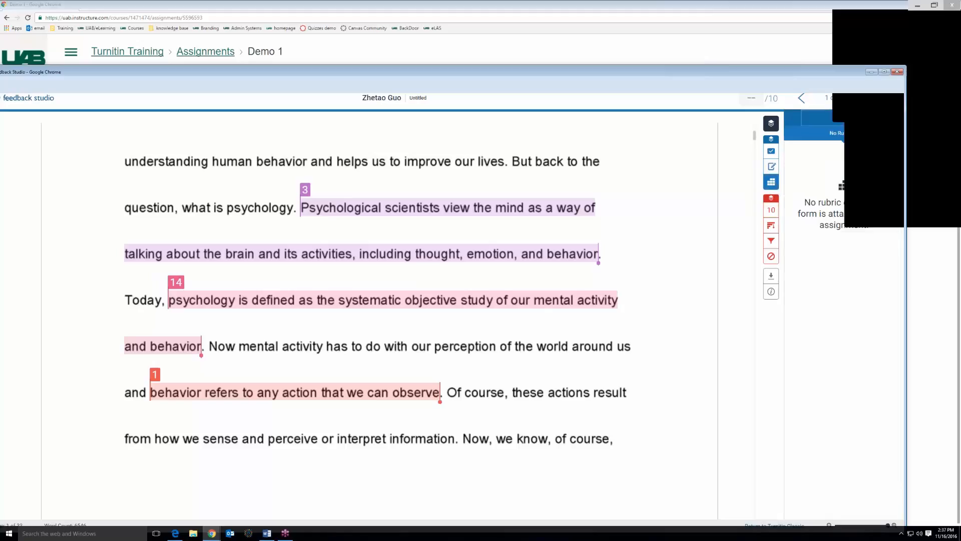
{"action": "left_click", "coordinate": [822, 140]}
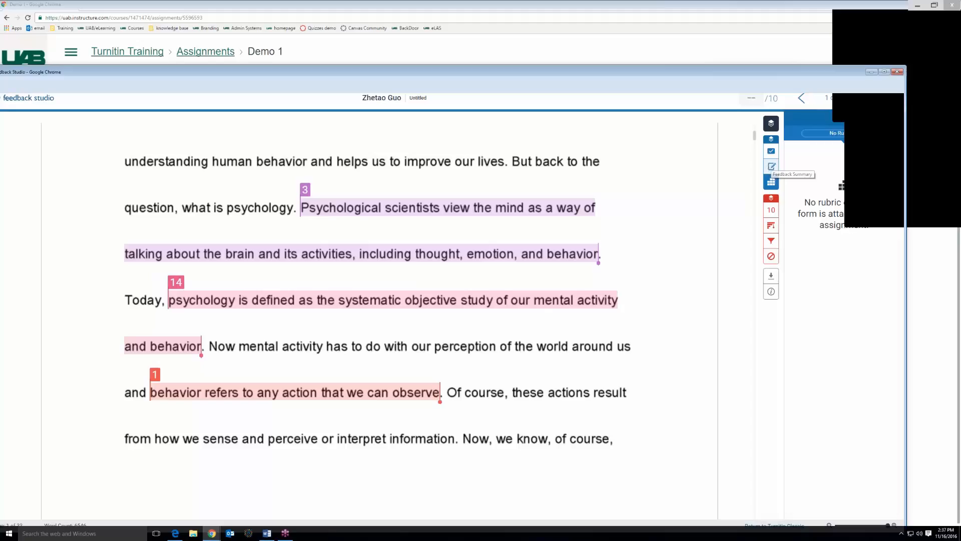
{"action": "left_click", "coordinate": [771, 167]}
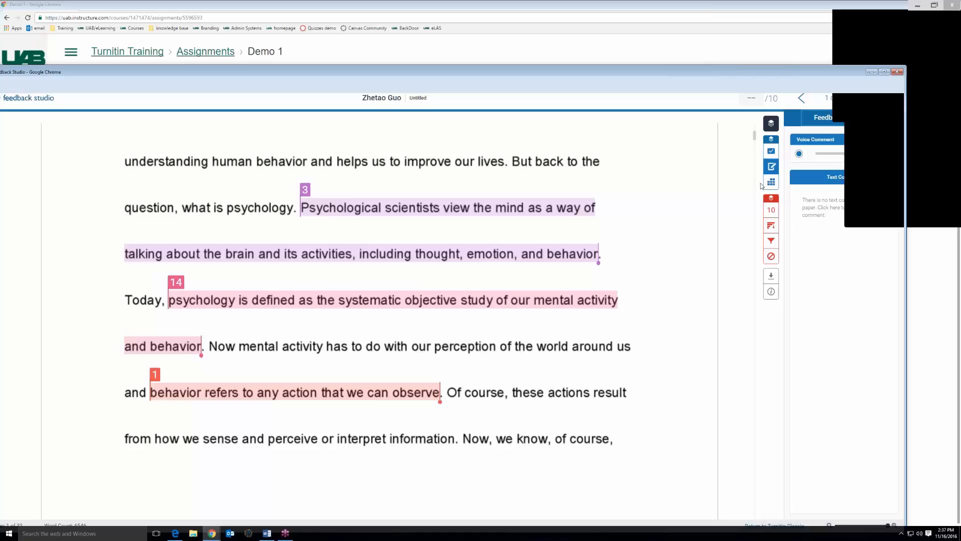
Place an Awk. QuickMark beside "But back to the" and an Improper Citation QuickMark above "emotion", and open the latter's comment field
{"action": "left_click", "coordinate": [771, 152]}
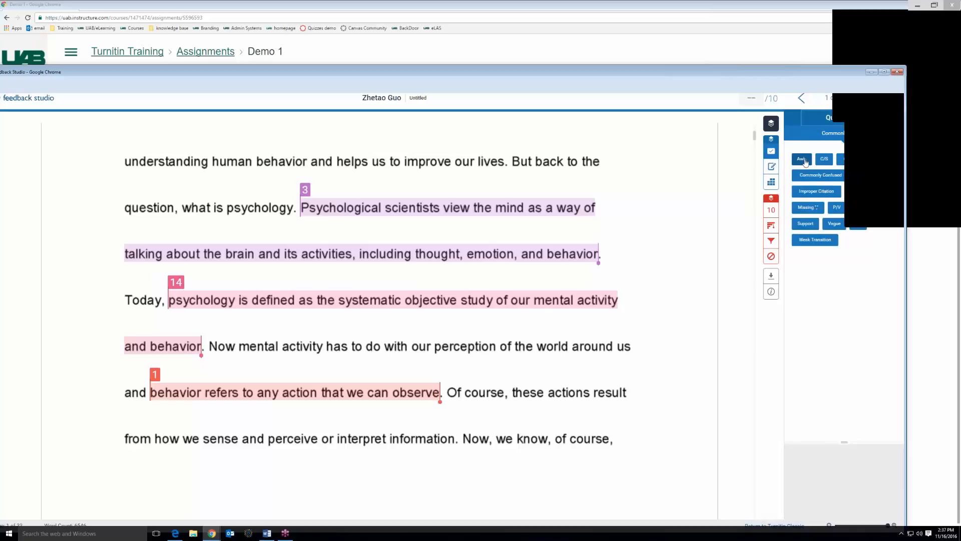
{"action": "left_click_drag", "start_coordinate": [805, 161], "coordinate": [627, 174]}
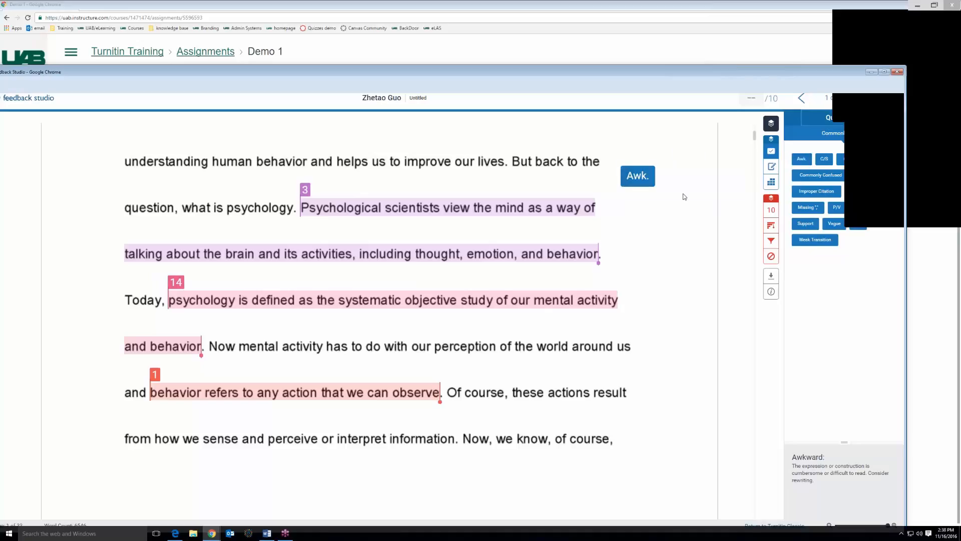
{"action": "left_click_drag", "start_coordinate": [810, 196], "coordinate": [517, 236]}
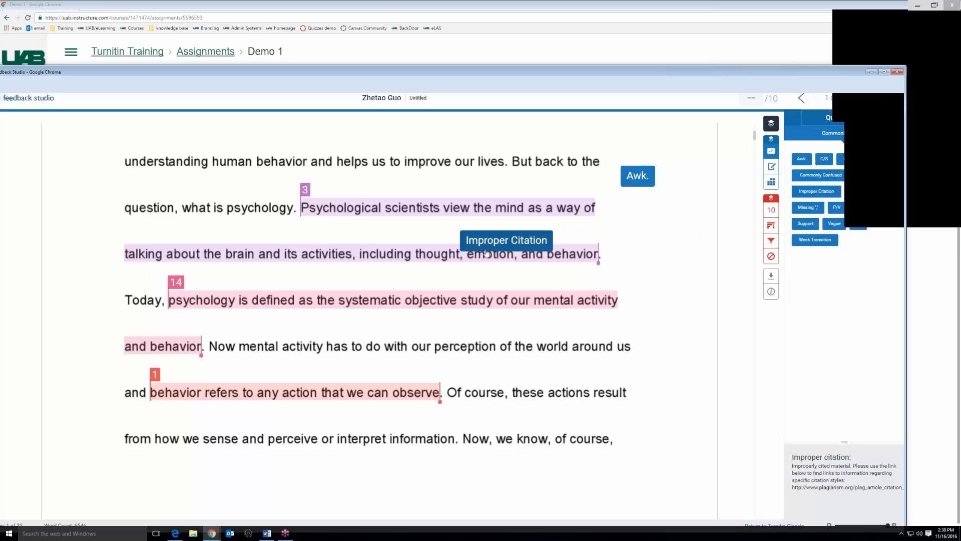
{"action": "left_click", "coordinate": [507, 247]}
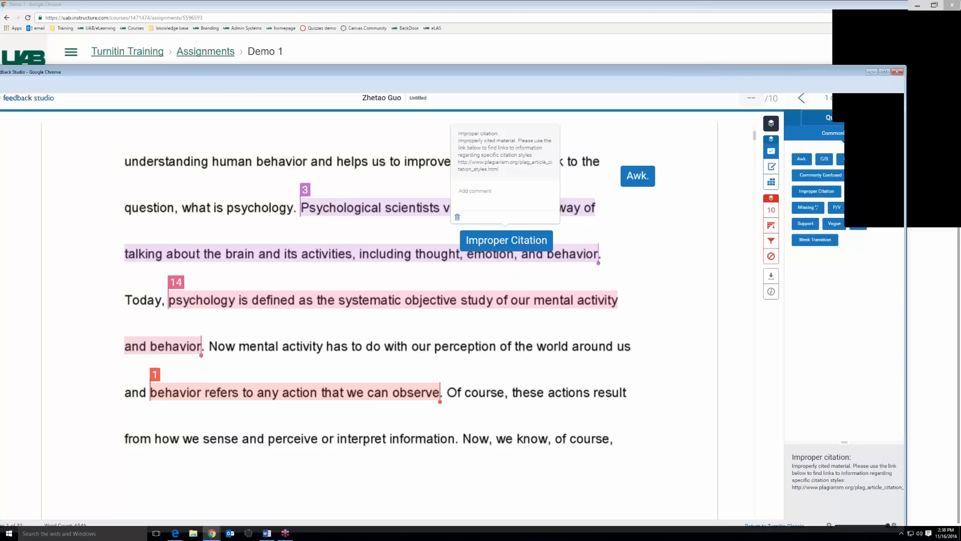
{"action": "left_click", "coordinate": [483, 194]}
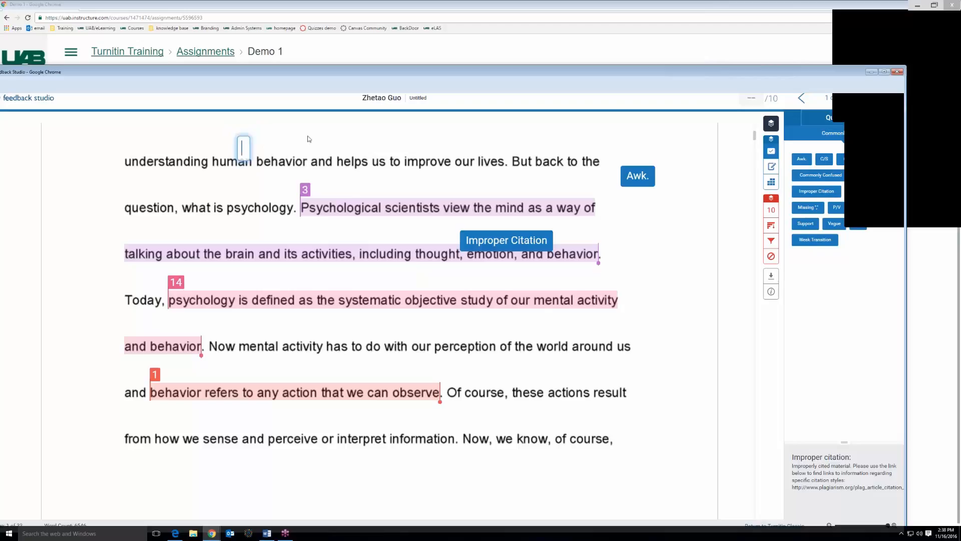
Add the inline text comment "Hello there!" above "human behavior" and move it into the margin before "question, what is psychology"
{"action": "type", "text": "Hello"}
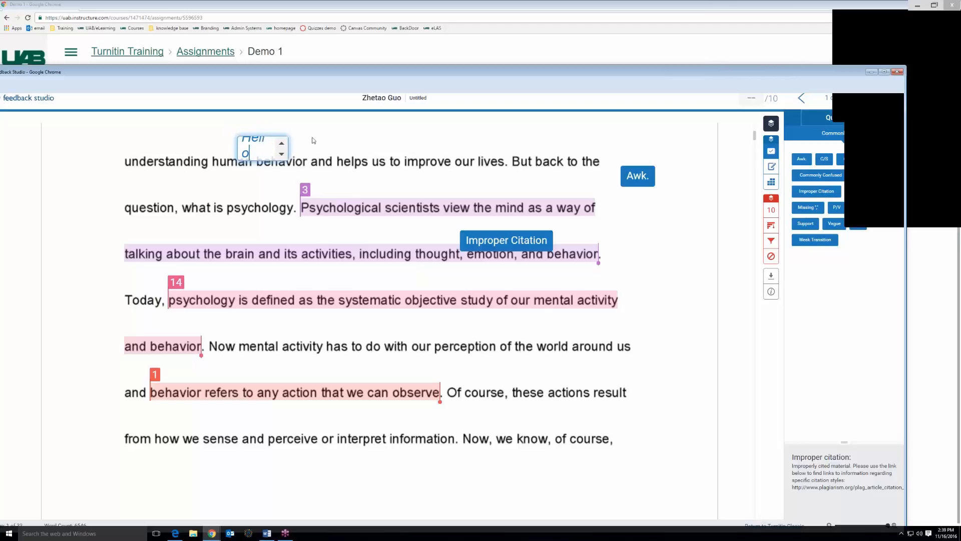
{"action": "type", "text": " there!"}
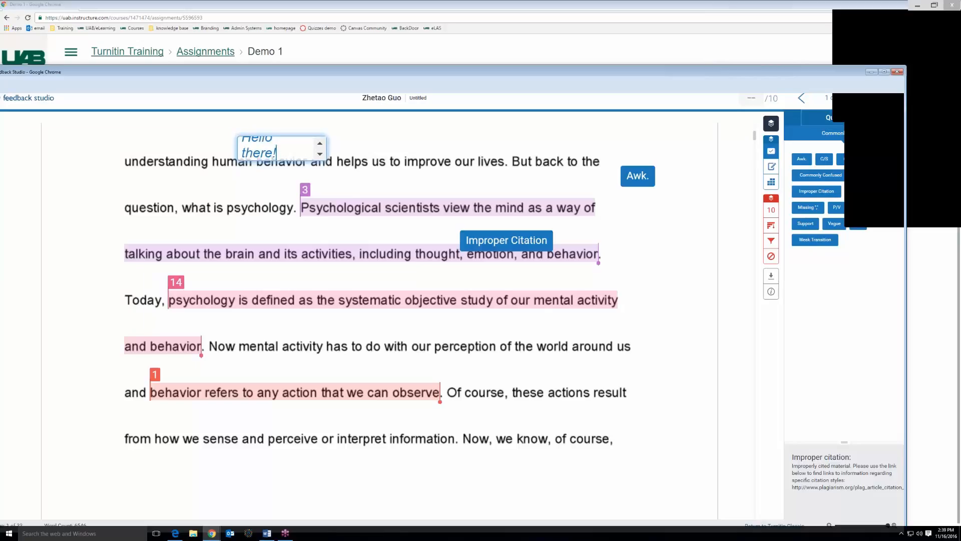
{"action": "key", "text": "Escape"}
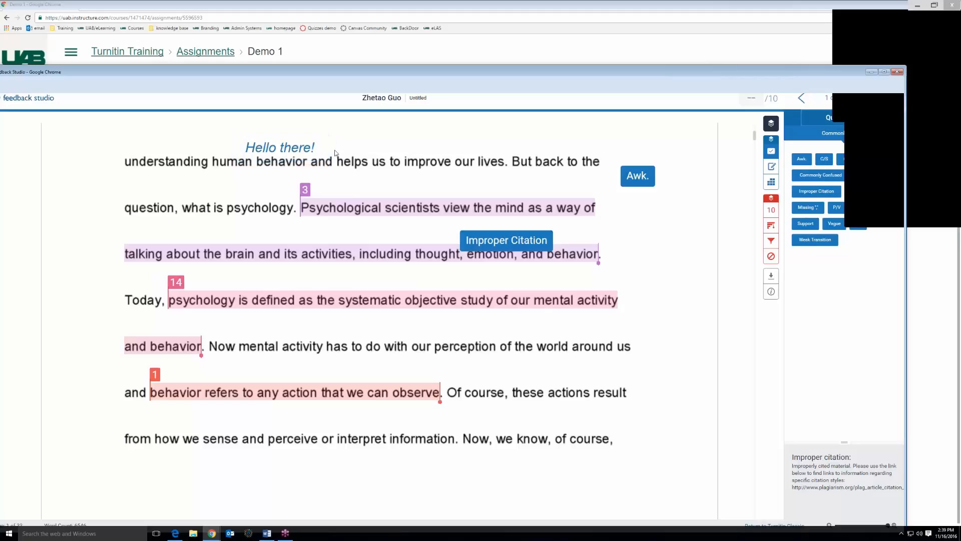
{"action": "mouse_move", "coordinate": [301, 148]}
{"action": "left_click_drag", "start_coordinate": [269, 144], "coordinate": [115, 198]}
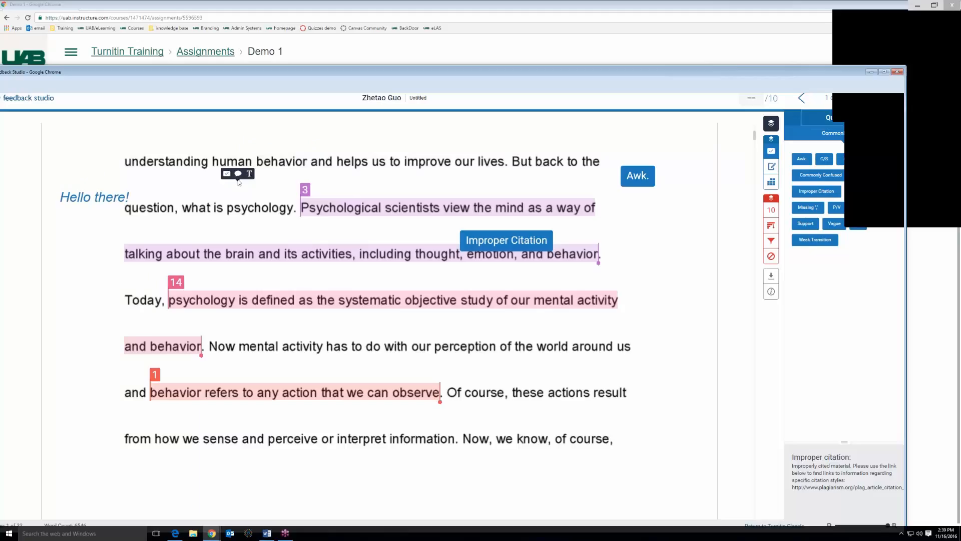
Add a bubble comment above "psychology" in the question line reading "Please see me after class!"
{"action": "left_click", "coordinate": [237, 173]}
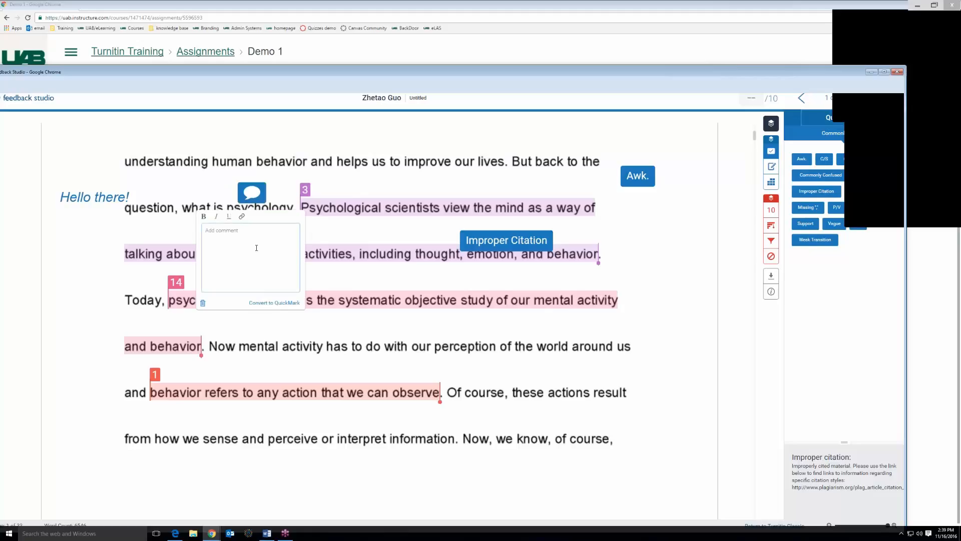
{"action": "type", "text": "Please see me after class!"}
{"action": "left_click", "coordinate": [204, 216]}
{"action": "left_click", "coordinate": [342, 237]}
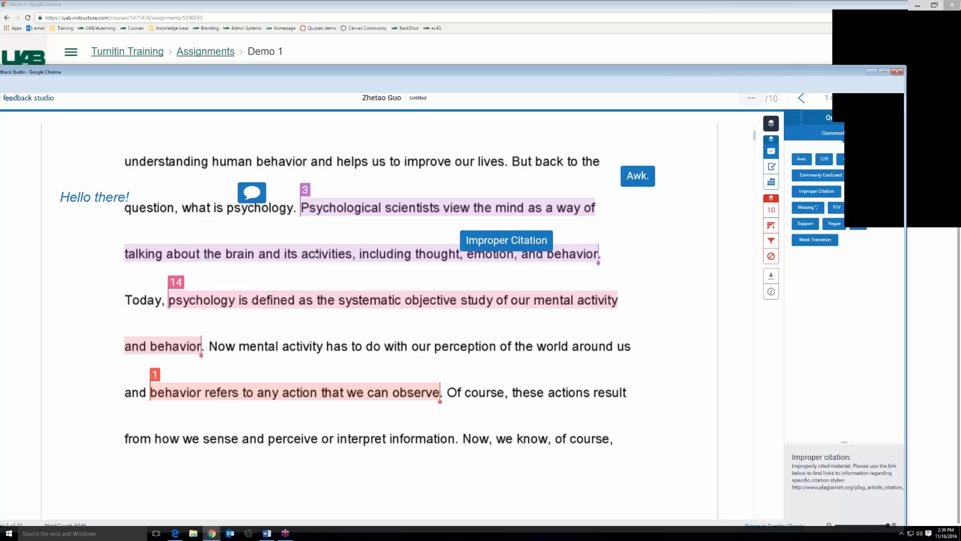
Add a second Improper Citation QuickMark from the Commonly Used set above "activities" and close its details
{"action": "left_click", "coordinate": [274, 231]}
{"action": "left_click", "coordinate": [261, 220]}
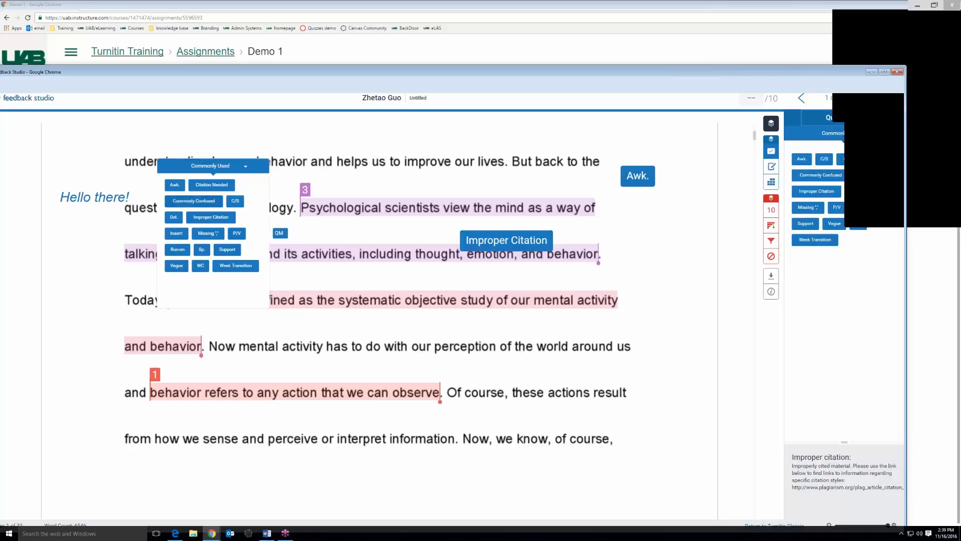
{"action": "left_click", "coordinate": [210, 217]}
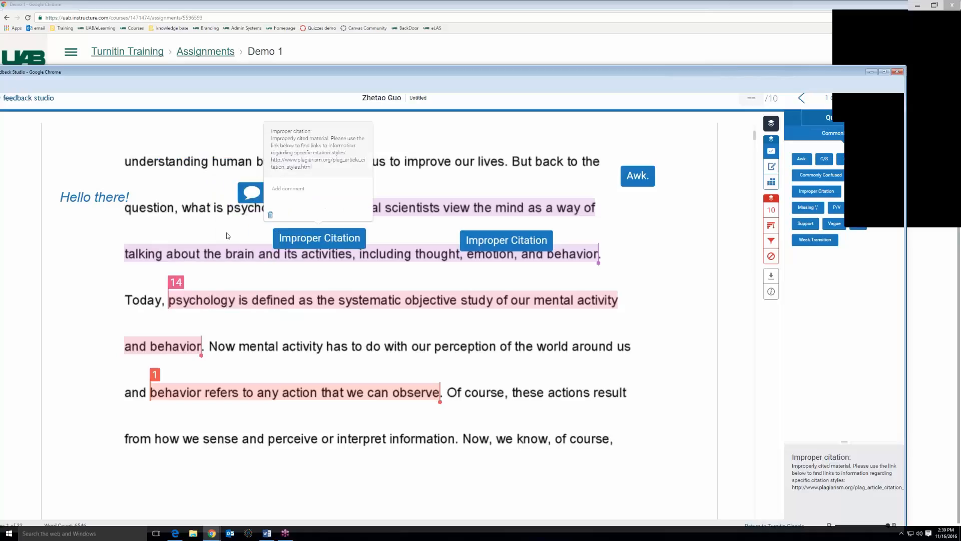
{"action": "left_click", "coordinate": [233, 275]}
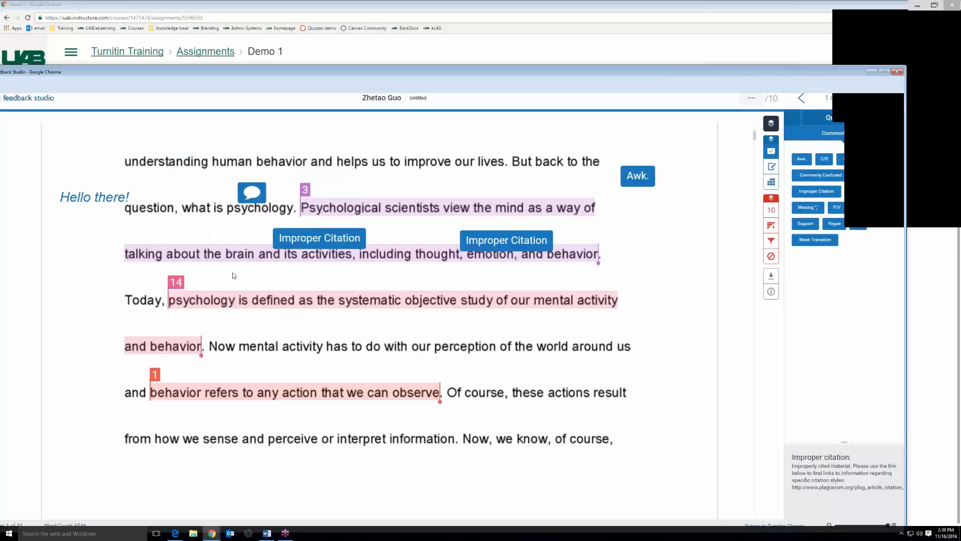
Add a bubble comment above "psychology is defined" reading "Office hours are 9-10am", and view the hyperlink options without adding a link
{"action": "left_click", "coordinate": [234, 275]}
{"action": "left_click", "coordinate": [232, 263]}
{"action": "left_click", "coordinate": [246, 283]}
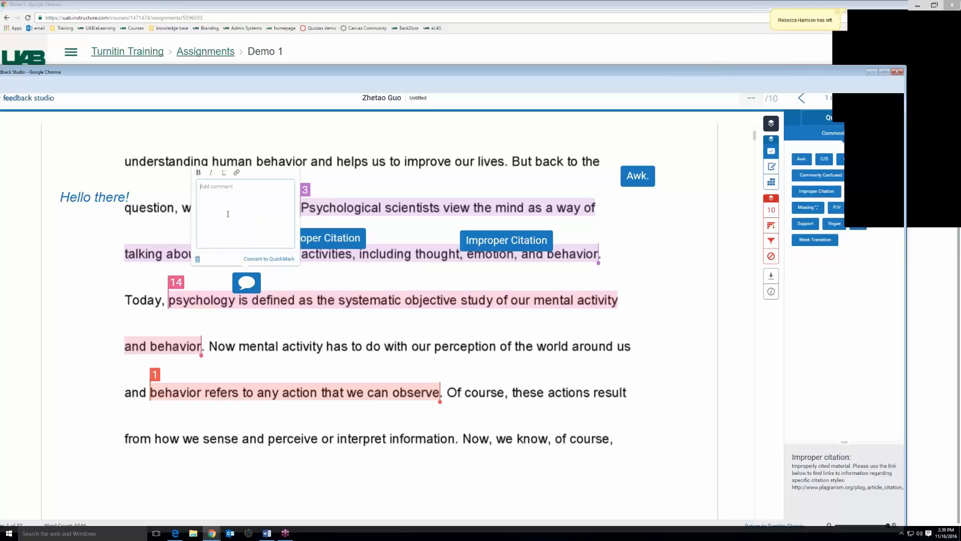
{"action": "type", "text": "Office hours"}
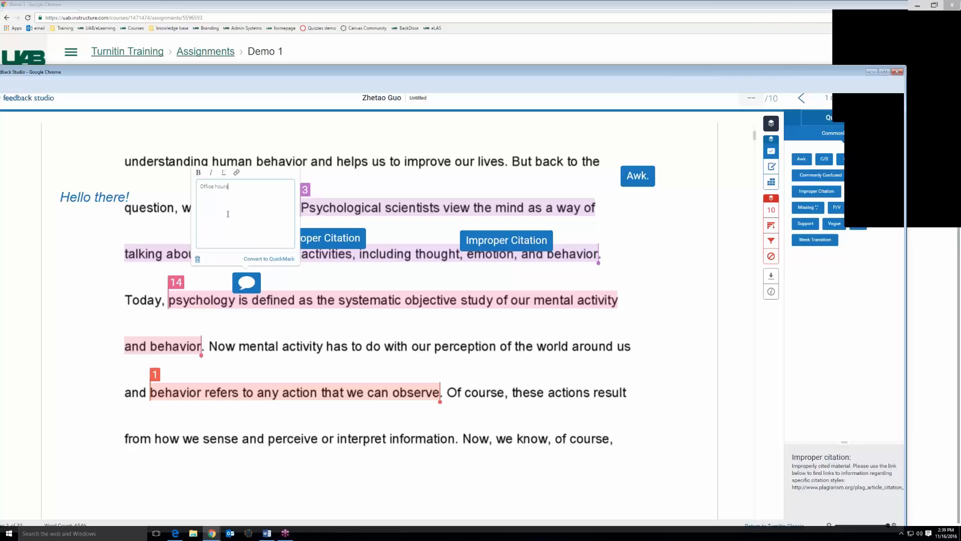
{"action": "type", "text": " are 9-10a"}
{"action": "left_click", "coordinate": [238, 174]}
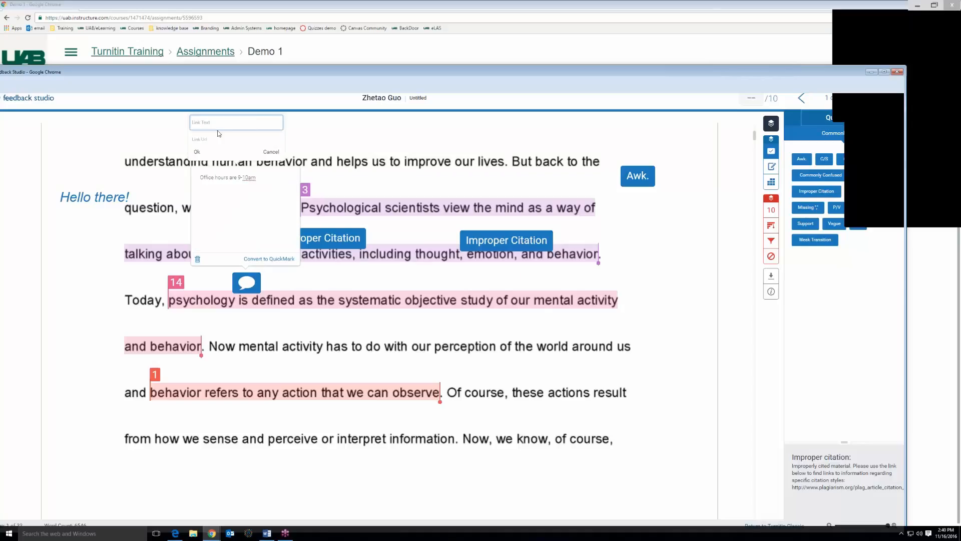
{"action": "left_click", "coordinate": [196, 152]}
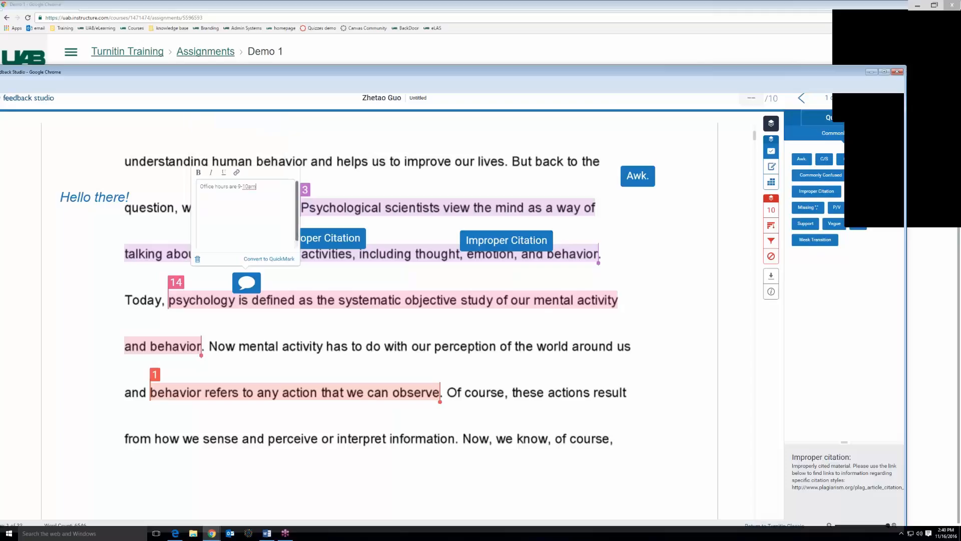
Convert the office hours comment to a QuickMark titled "Office Hours" in the Commonly Used set and save it
{"action": "left_click", "coordinate": [275, 259]}
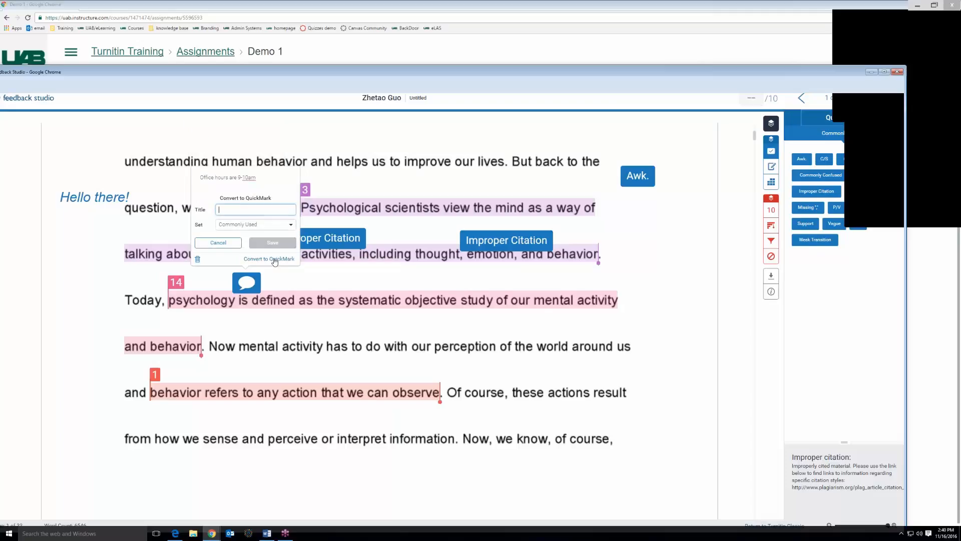
{"action": "type", "text": "Office"}
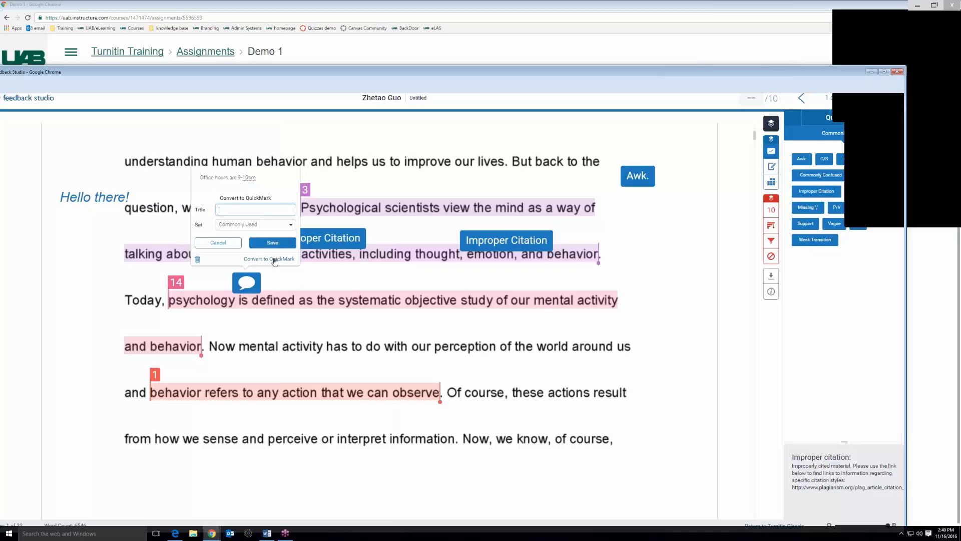
{"action": "type", "text": " Hours"}
{"action": "left_click", "coordinate": [255, 225]}
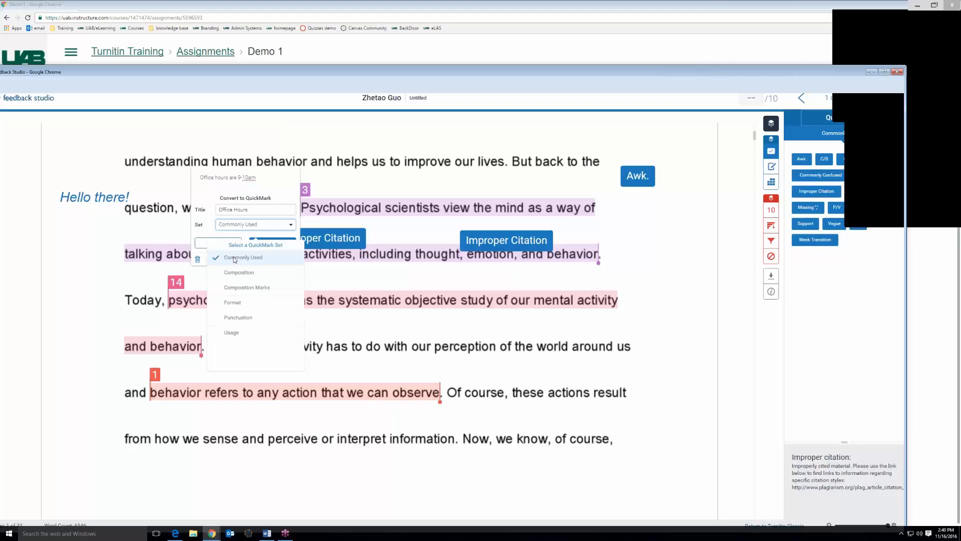
{"action": "left_click", "coordinate": [211, 228]}
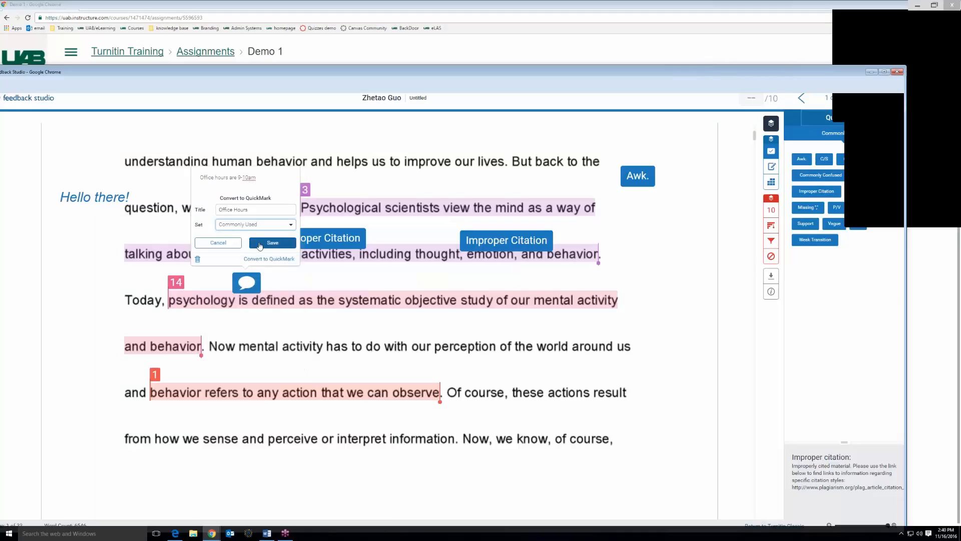
{"action": "left_click", "coordinate": [260, 244]}
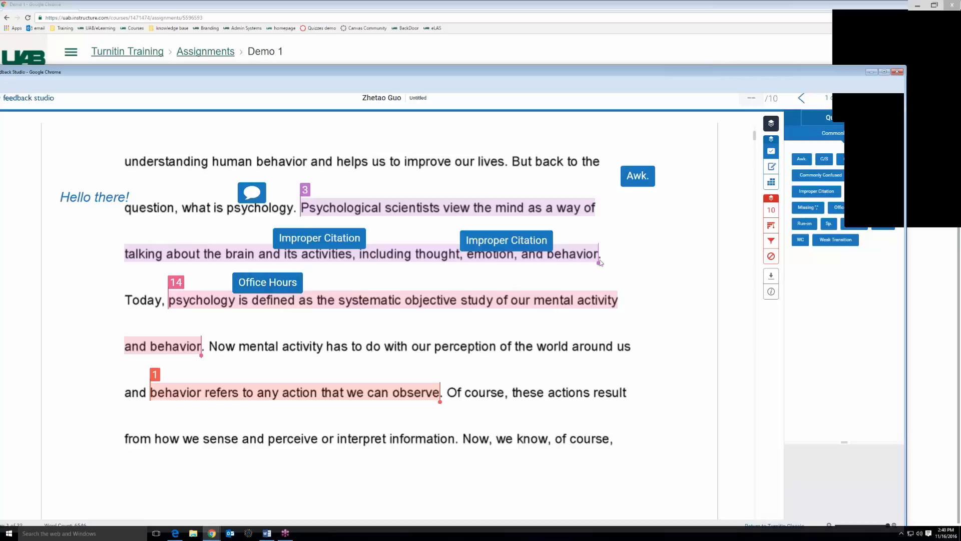
Check the Commonly Used QuickMark set for the Office Hours mark and close the list without placing one
{"action": "left_click", "coordinate": [634, 275]}
{"action": "left_click", "coordinate": [624, 270]}
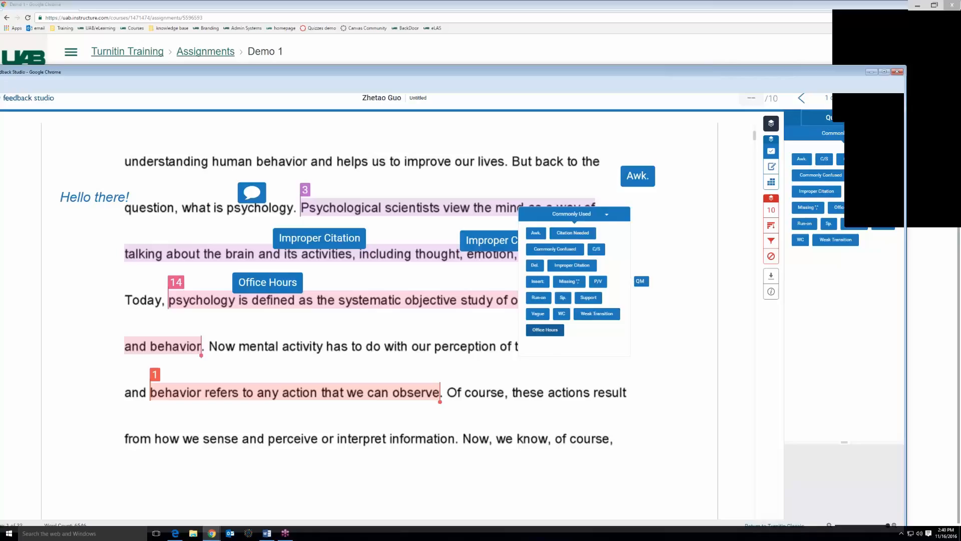
{"action": "left_click", "coordinate": [470, 337]}
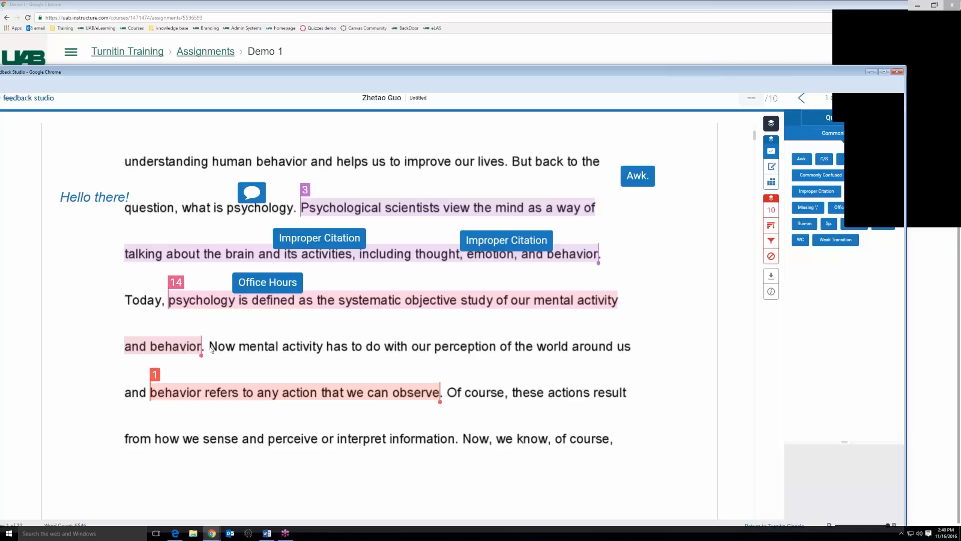
Strike through the sentence from "Now mental activity has to do with" to "any action that we can observe"
{"action": "left_click_drag", "start_coordinate": [209, 348], "coordinate": [444, 392]}
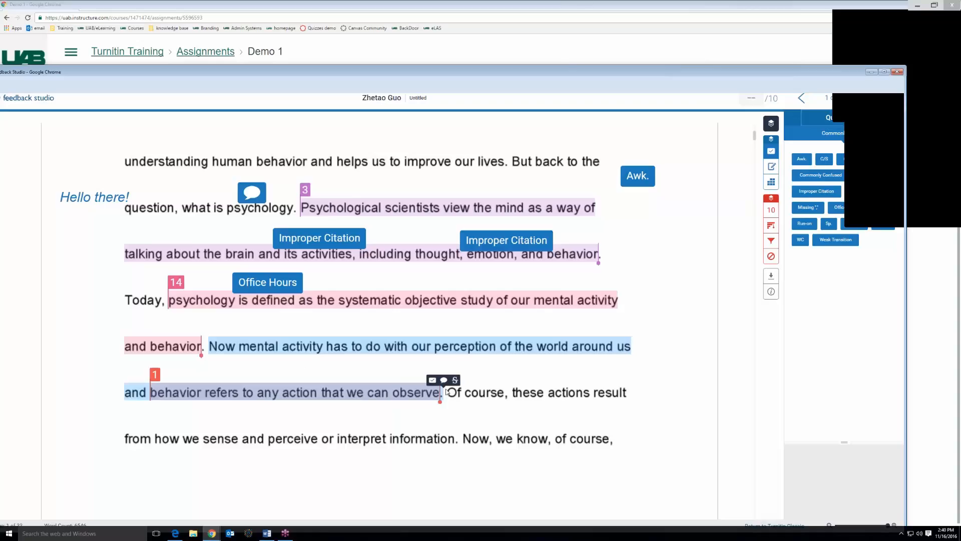
{"action": "left_click", "coordinate": [455, 380]}
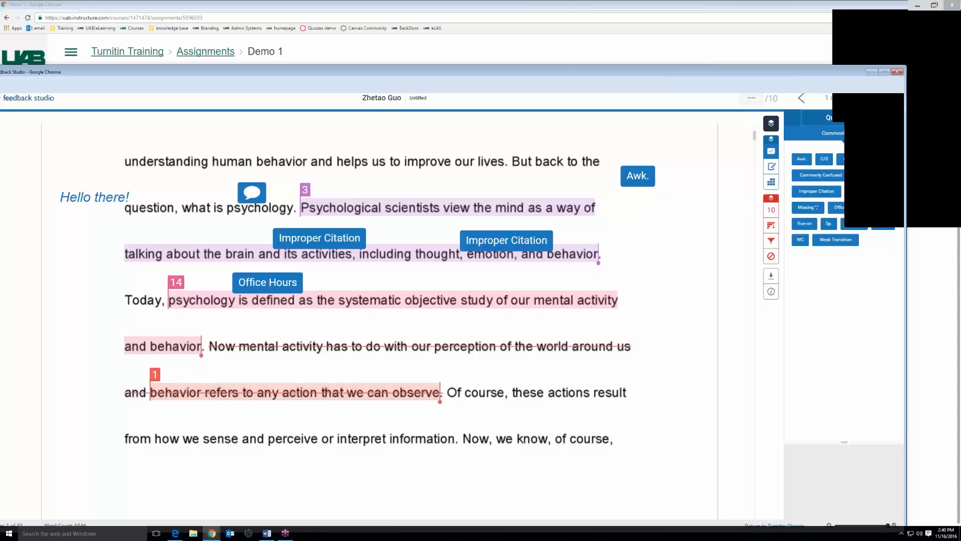
Attach an empty comment to the sentence "Of course, these actions result from how we sense...", trying a blue highlight before setting it to yellow
{"action": "left_click_drag", "start_coordinate": [447, 393], "coordinate": [461, 439]}
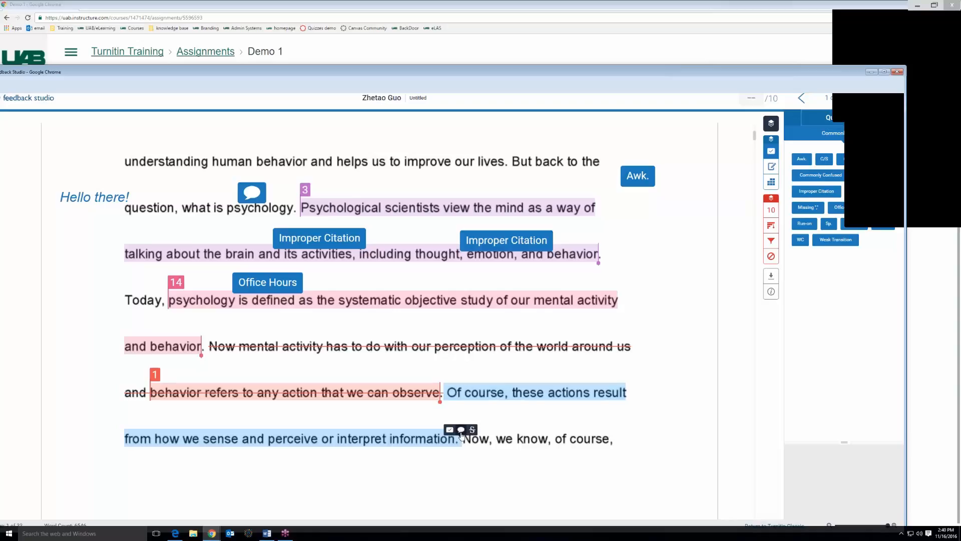
{"action": "left_click", "coordinate": [460, 429]}
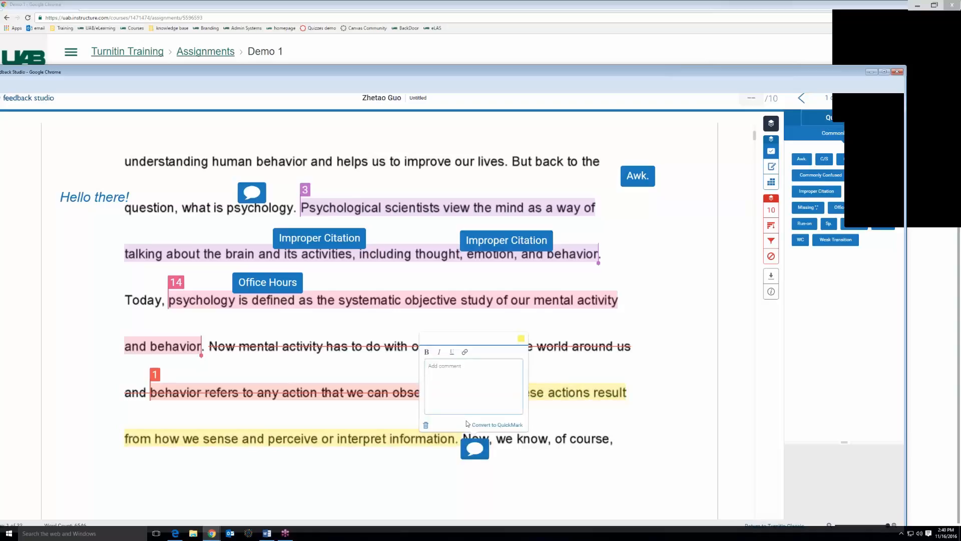
{"action": "left_click", "coordinate": [521, 340]}
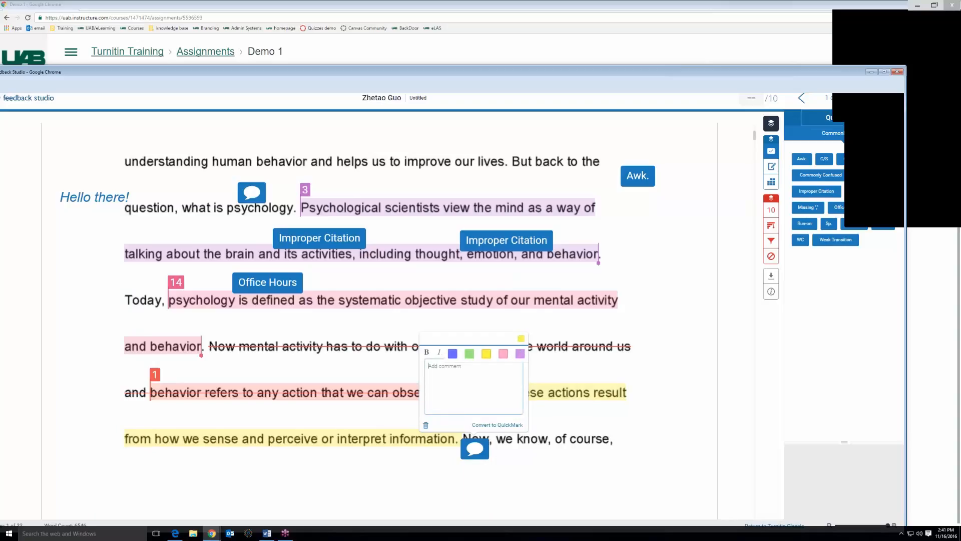
{"action": "left_click", "coordinate": [453, 353]}
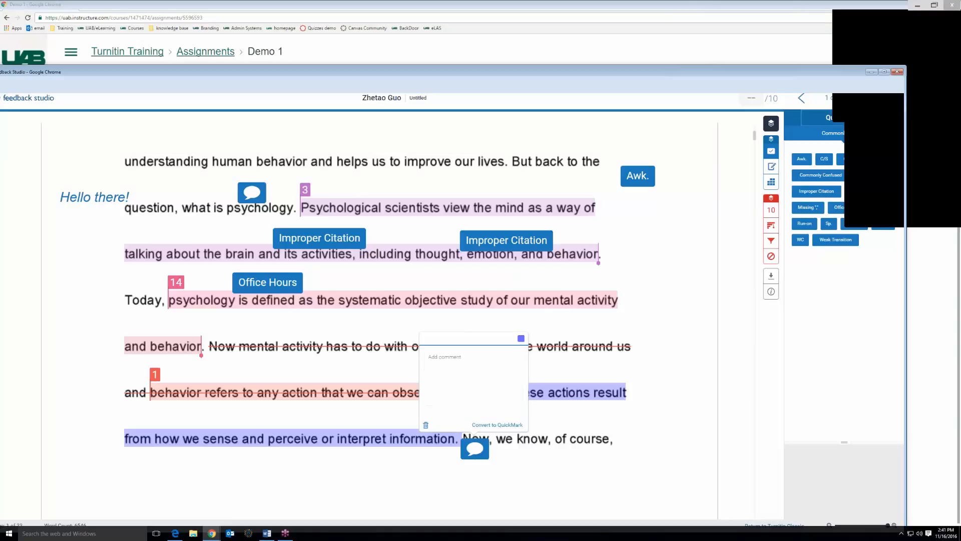
{"action": "left_click", "coordinate": [520, 339]}
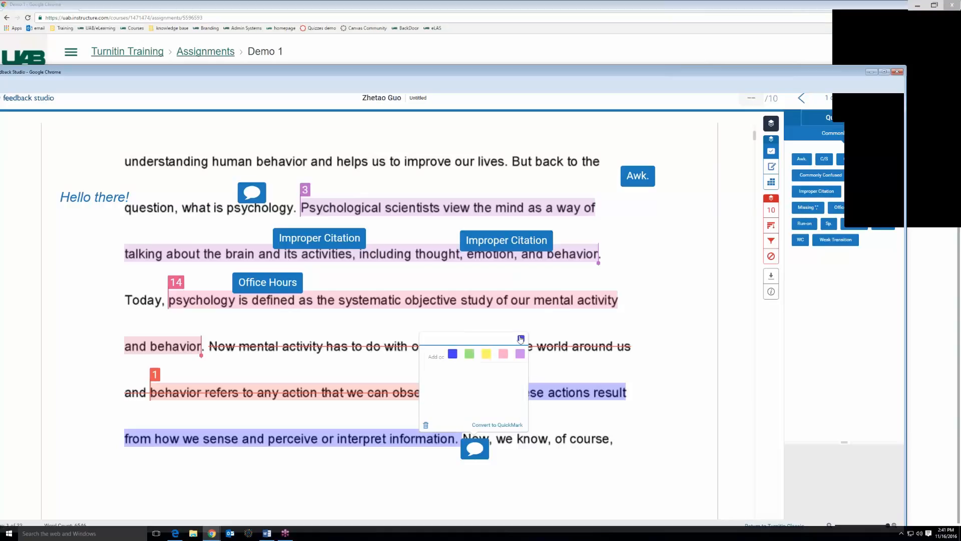
{"action": "left_click", "coordinate": [486, 354]}
{"action": "key", "text": "Escape"}
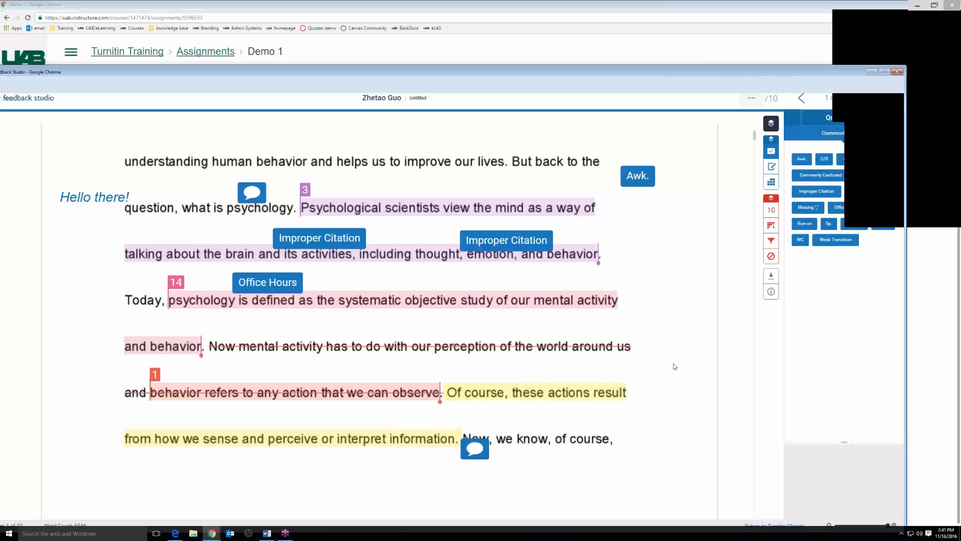
View the details of the Improper Citation mark above "emotion", close them, and check the paper's rubric options
{"action": "scroll", "coordinate": [673, 367], "scroll_direction": "up", "scroll_amount": 1}
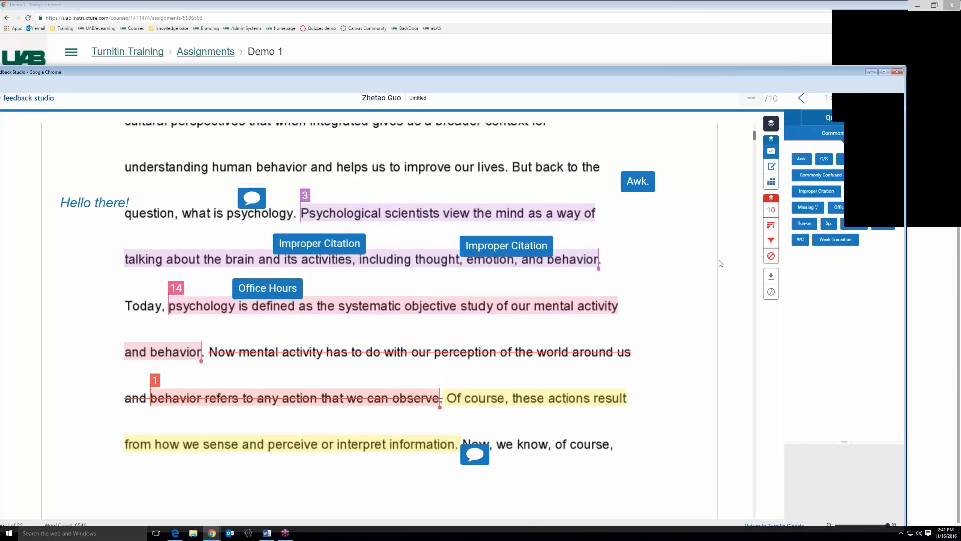
{"action": "left_click", "coordinate": [529, 245]}
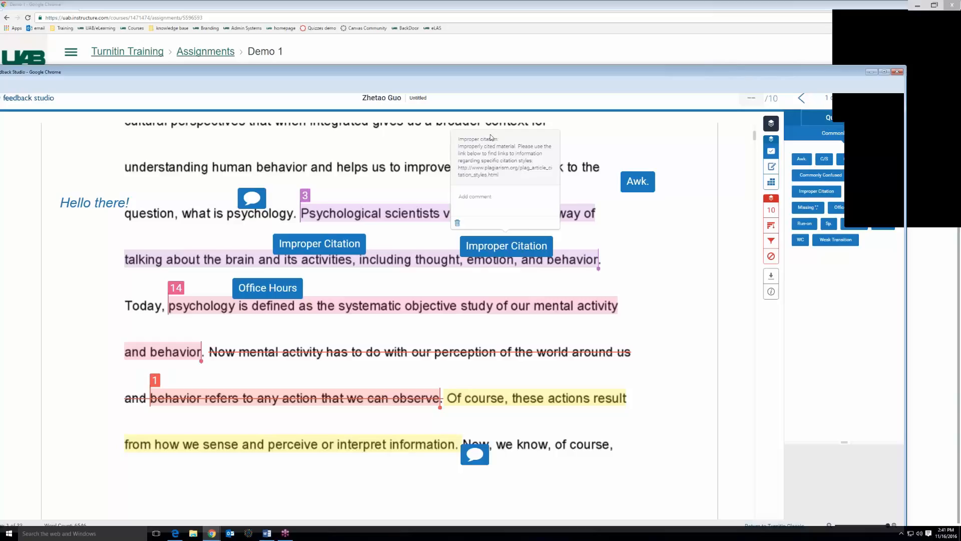
{"action": "left_click", "coordinate": [775, 184]}
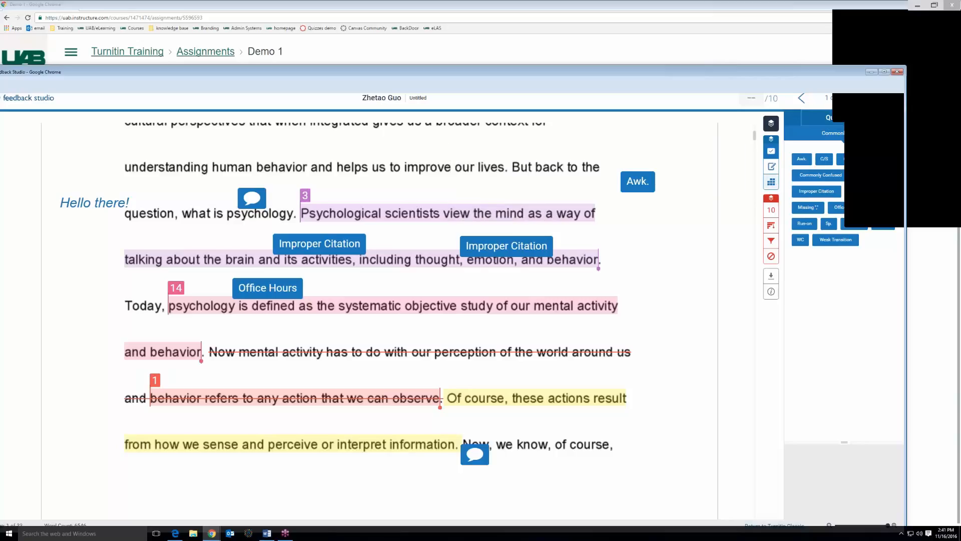
{"action": "left_click", "coordinate": [772, 182]}
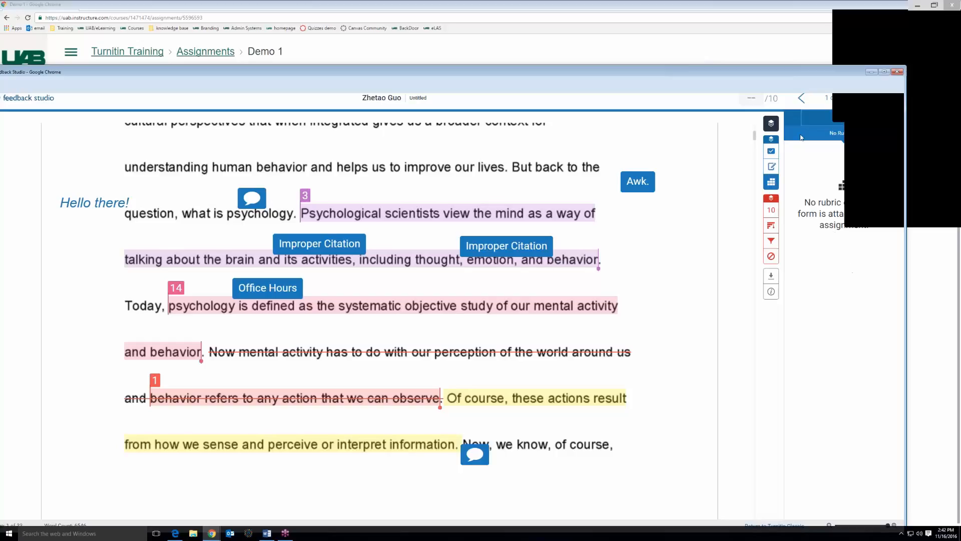
Set the paper's grade to 9 out of 10
{"action": "left_click", "coordinate": [755, 98]}
{"action": "type", "text": "9"}
{"action": "key", "text": "Return"}
{"action": "left_click", "coordinate": [757, 98]}
{"action": "left_click", "coordinate": [674, 108]}
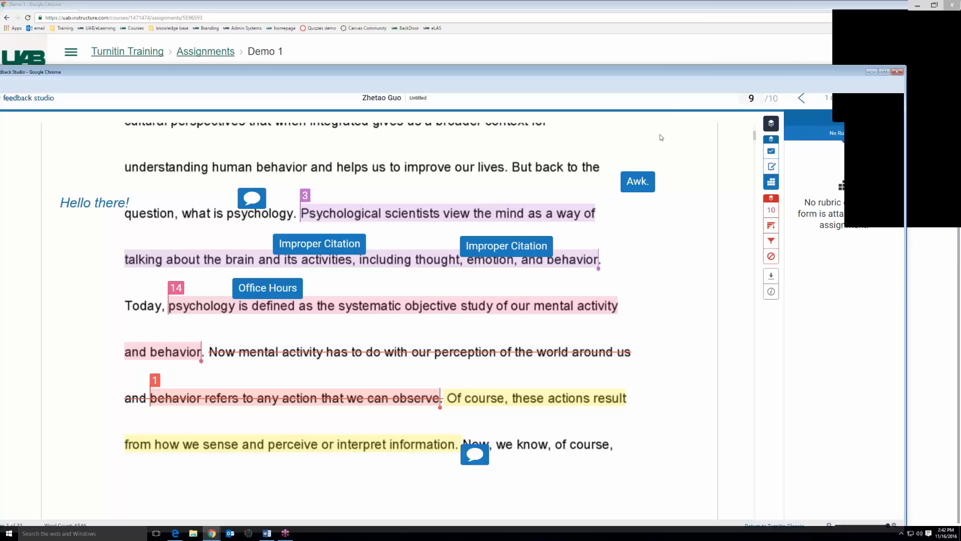
Check the paper's submission info, close it, and download the current view of the marked paper
{"action": "left_click", "coordinate": [770, 292]}
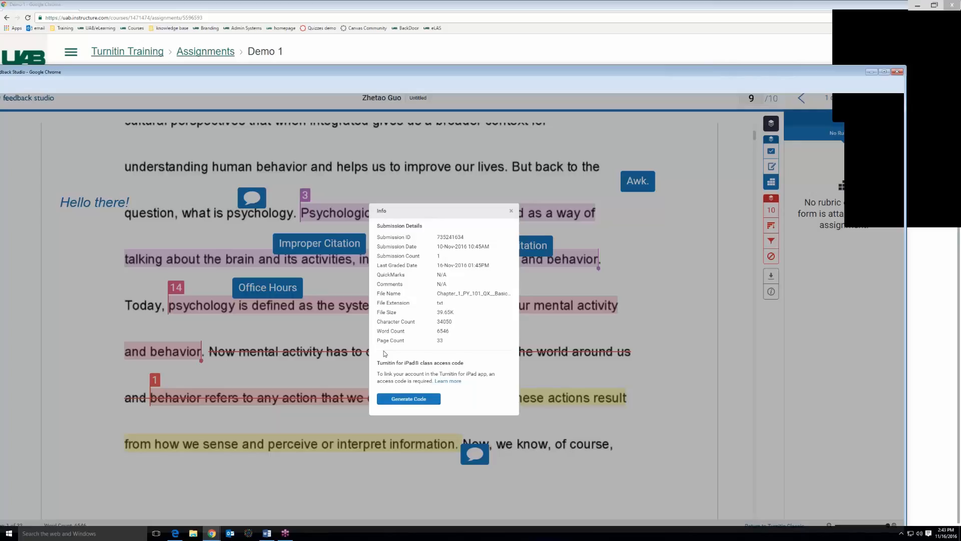
{"action": "left_click", "coordinate": [511, 212]}
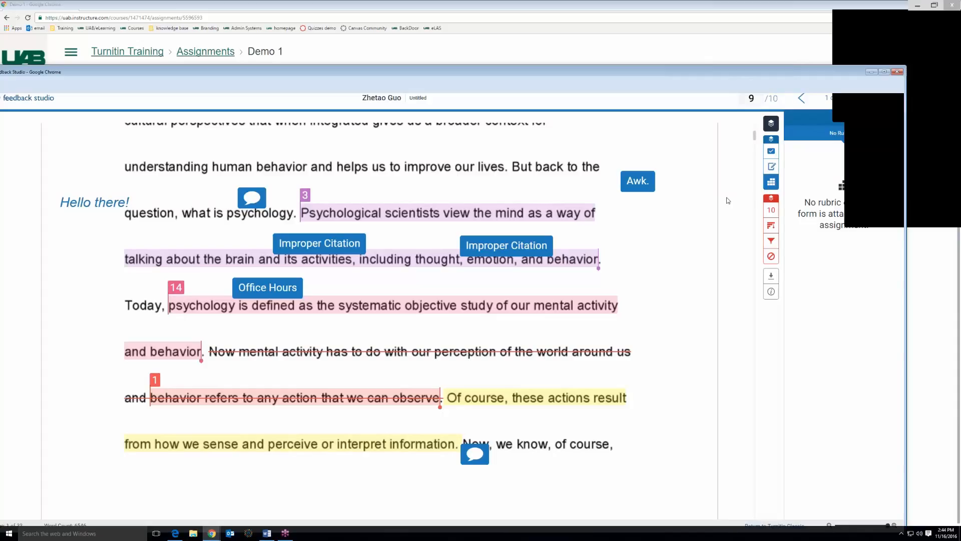
{"action": "left_click", "coordinate": [771, 275]}
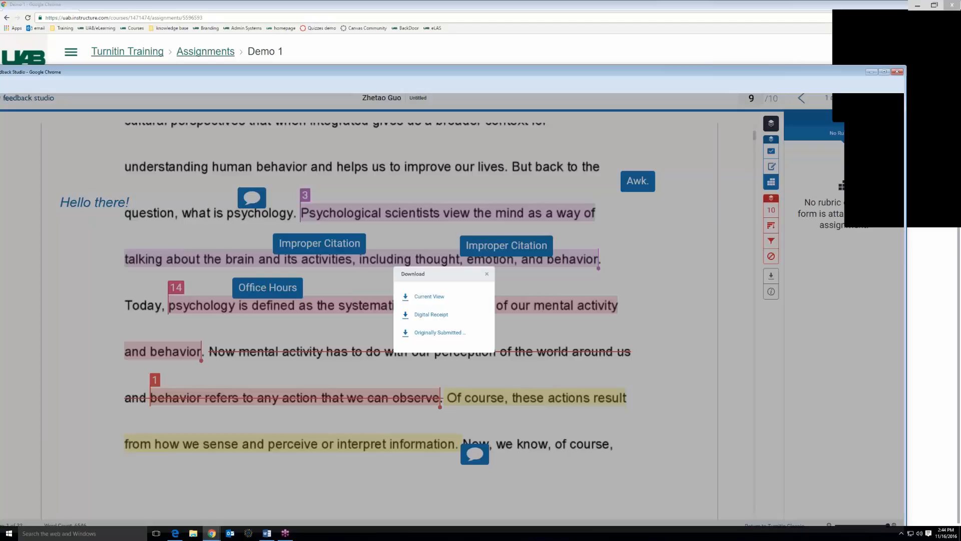
{"action": "left_click", "coordinate": [431, 297]}
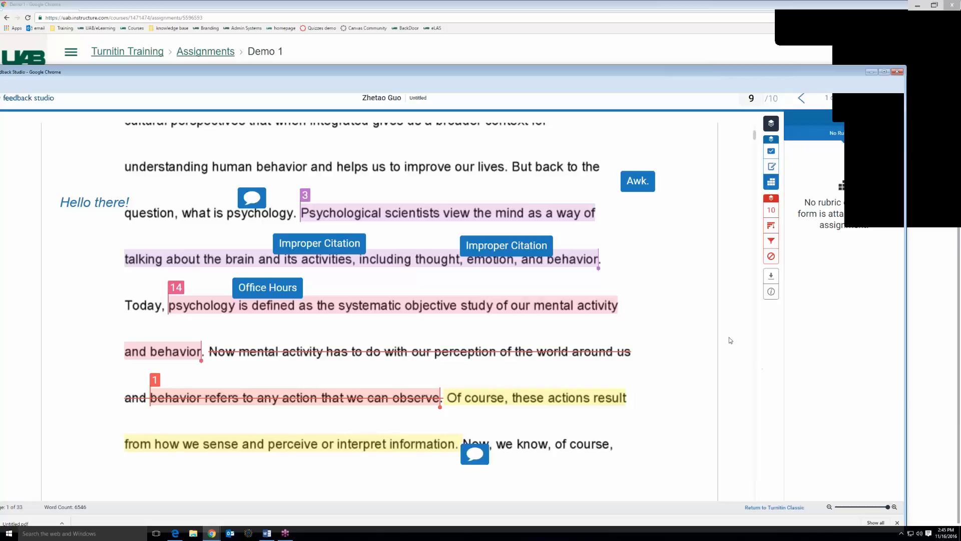
Return to Canvas, reopen the Demo 1 assignment from the course's assignments list, and launch its Speed Grader
{"action": "left_click", "coordinate": [702, 64]}
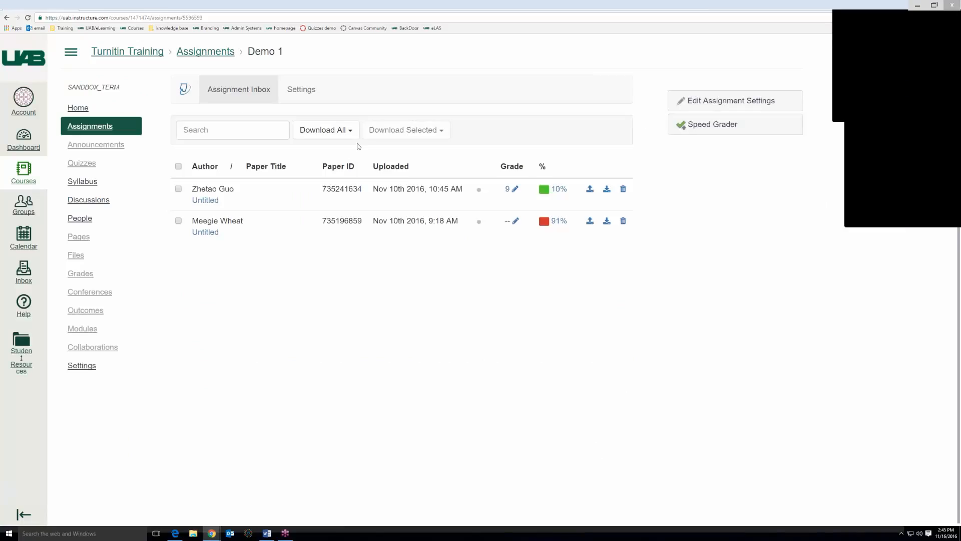
{"action": "left_click", "coordinate": [95, 132]}
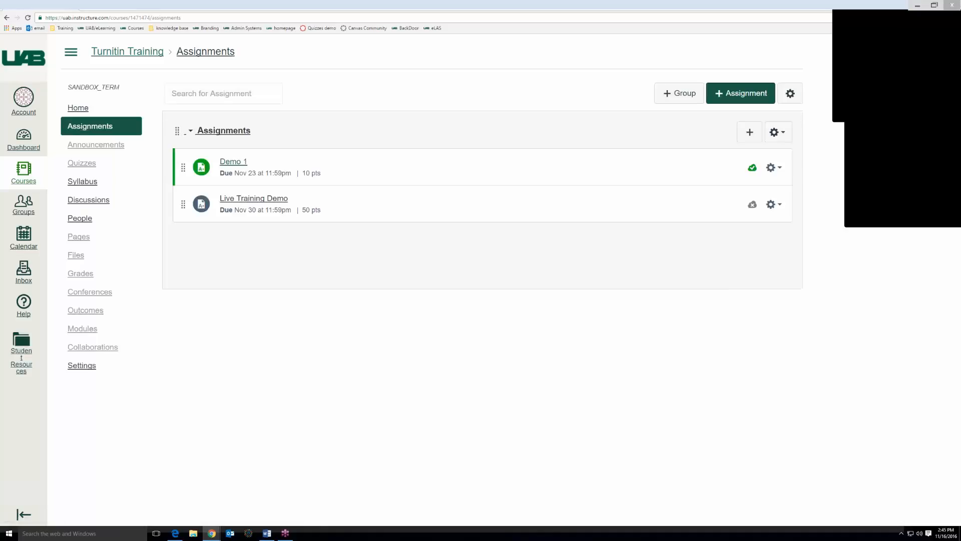
{"action": "left_click", "coordinate": [233, 161]}
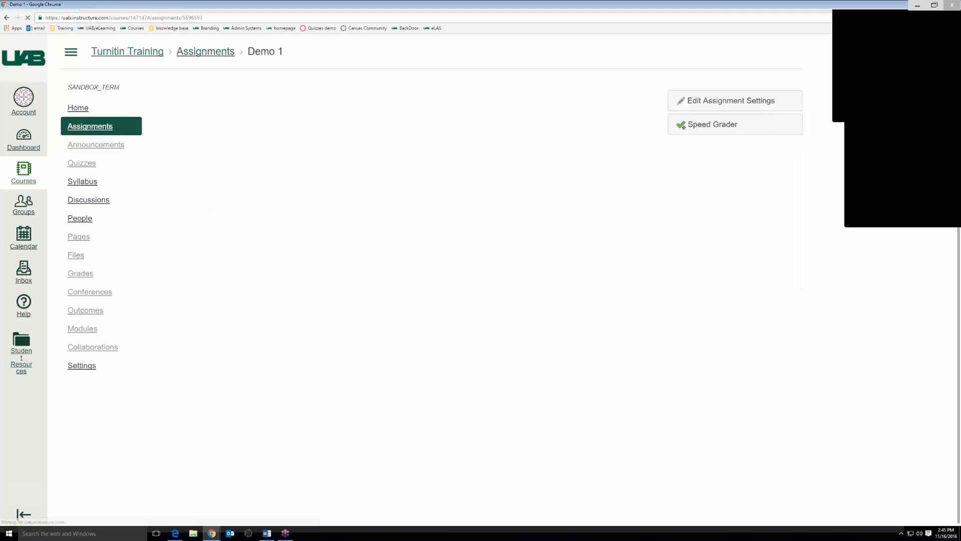
{"action": "left_click", "coordinate": [739, 129]}
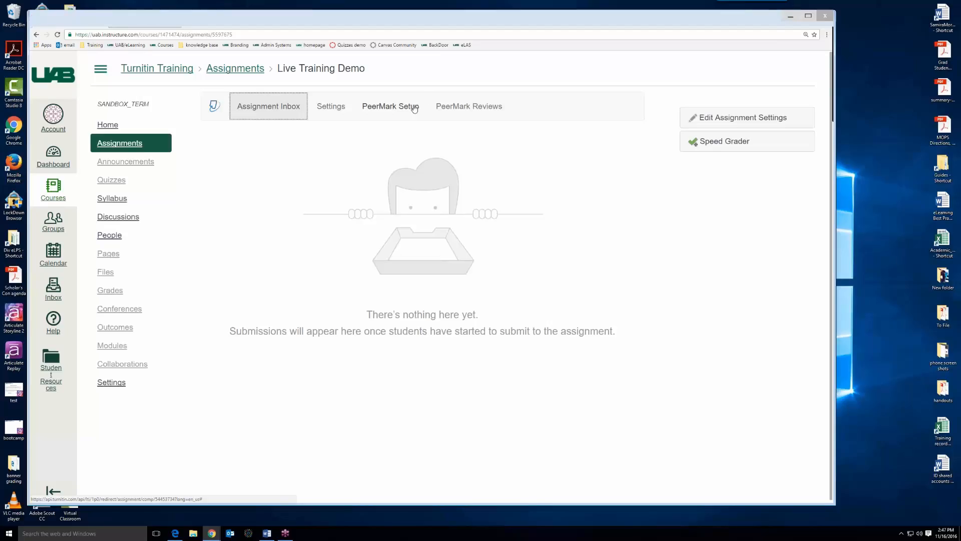
Open the PeerMark setup of the Live Training Demo assignment and set its point value to 10
{"action": "left_click", "coordinate": [387, 109]}
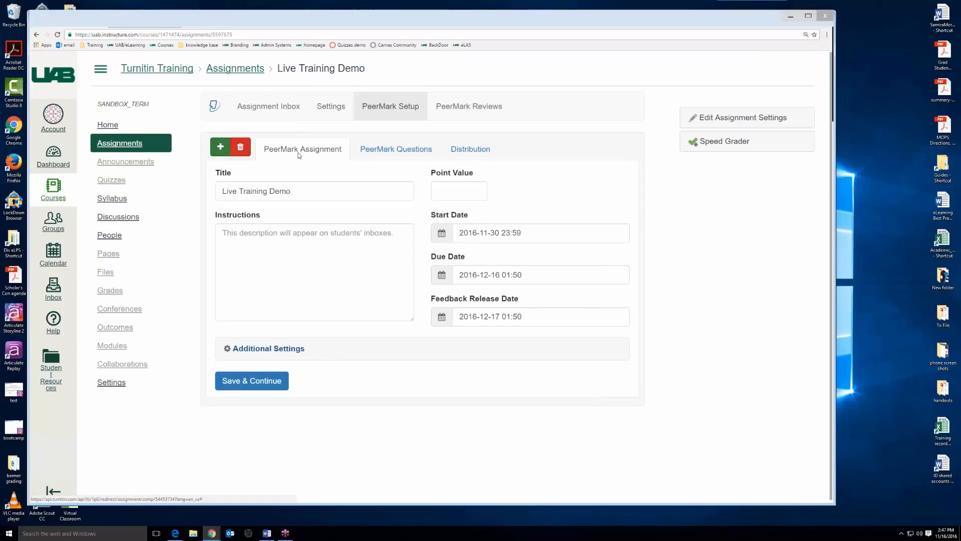
{"action": "left_click", "coordinate": [344, 187]}
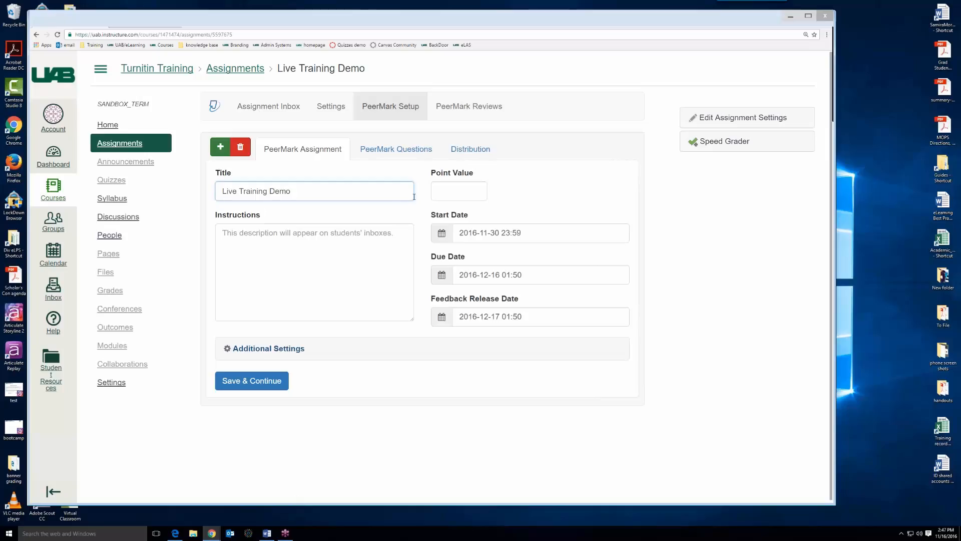
{"action": "key", "text": "Tab"}
{"action": "type", "text": "10"}
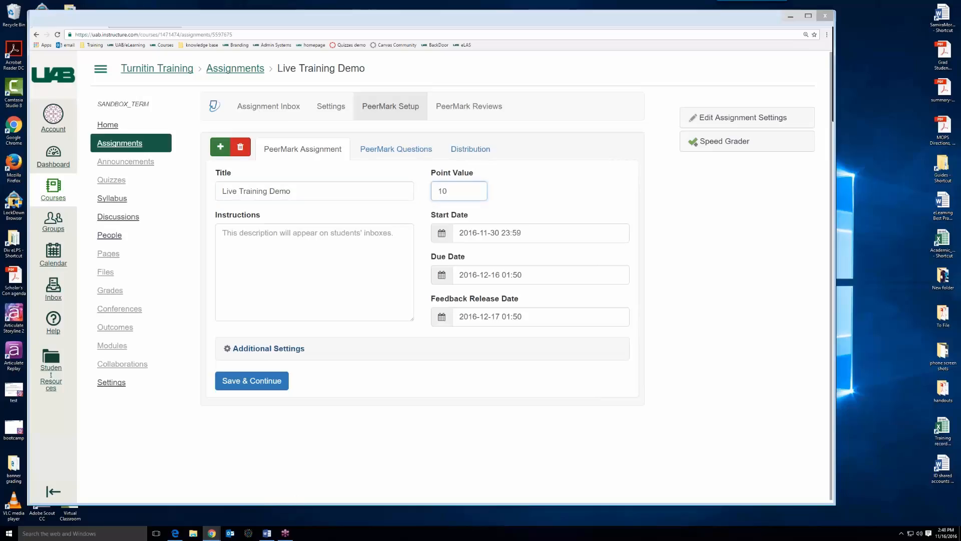
{"action": "left_click", "coordinate": [511, 205]}
Expand the PeerMark assignment's additional settings and examine the review permissions, paper distribution and self-review options
{"action": "left_click", "coordinate": [270, 350]}
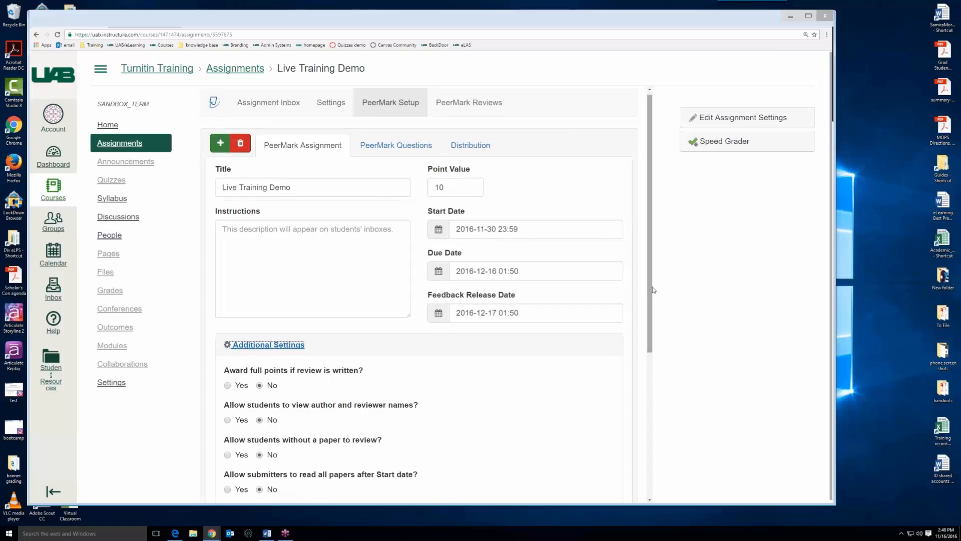
{"action": "left_click_drag", "start_coordinate": [650, 290], "coordinate": [646, 357]}
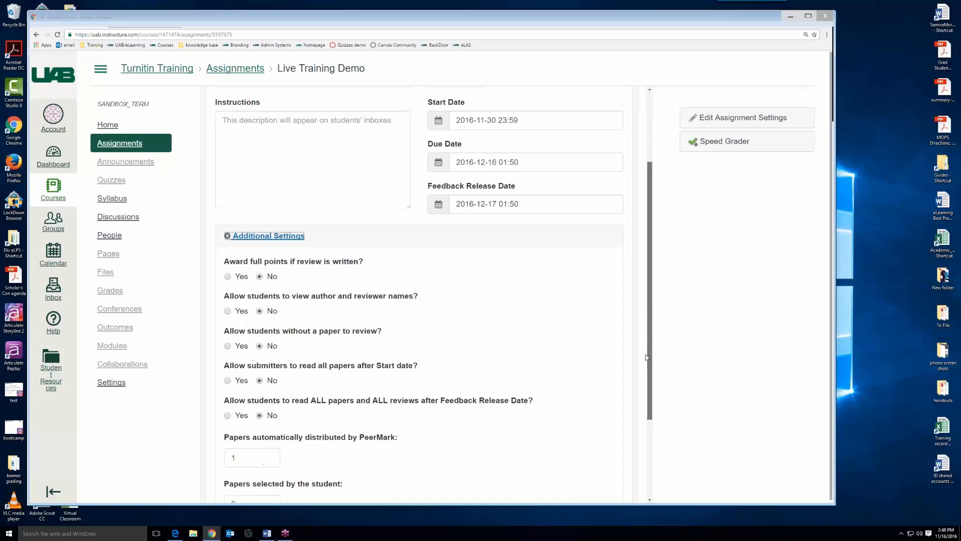
{"action": "scroll", "coordinate": [647, 390], "scroll_direction": "down", "scroll_amount": 1}
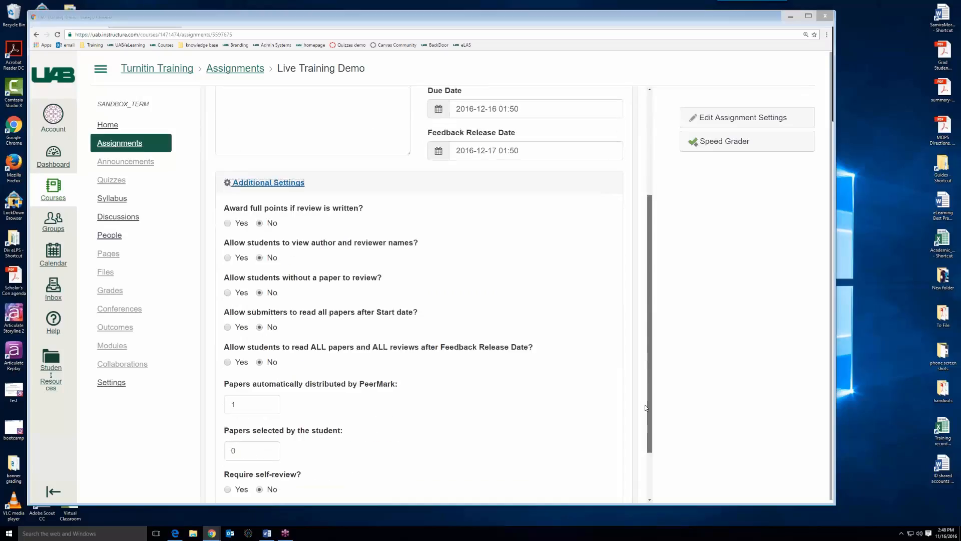
{"action": "scroll", "coordinate": [646, 406], "scroll_direction": "down", "scroll_amount": 1}
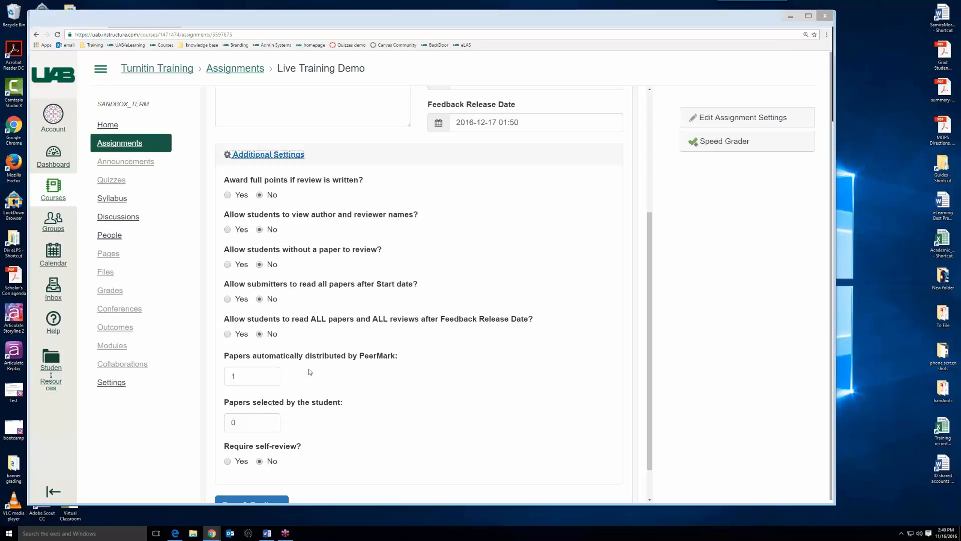
{"action": "scroll", "coordinate": [309, 371], "scroll_direction": "down", "scroll_amount": 1}
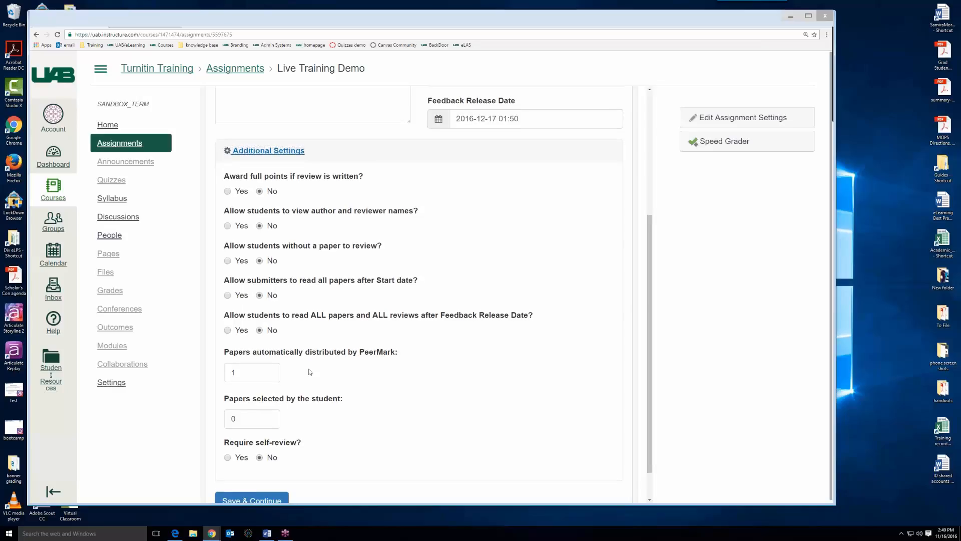
{"action": "scroll", "coordinate": [309, 371], "scroll_direction": "down", "scroll_amount": 1}
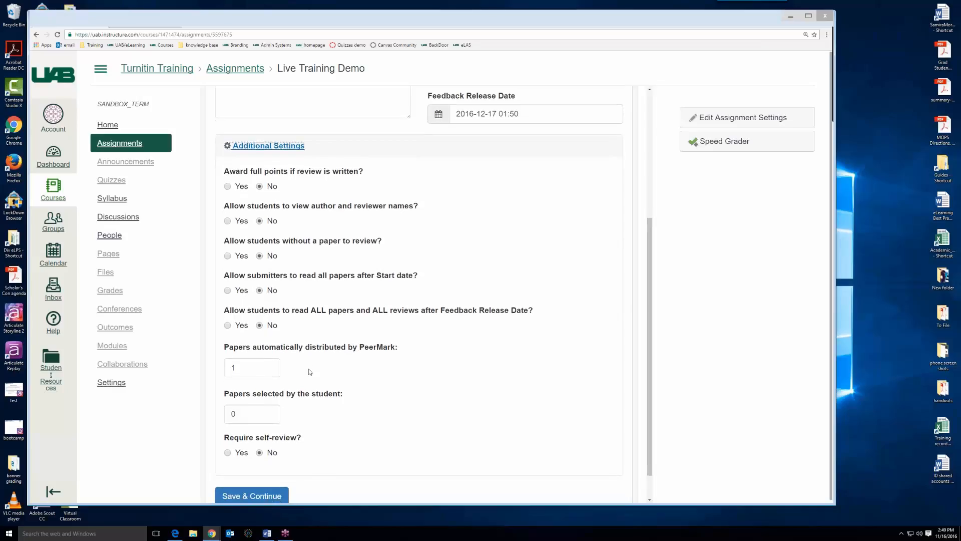
{"action": "scroll", "coordinate": [309, 371], "scroll_direction": "down", "scroll_amount": 1}
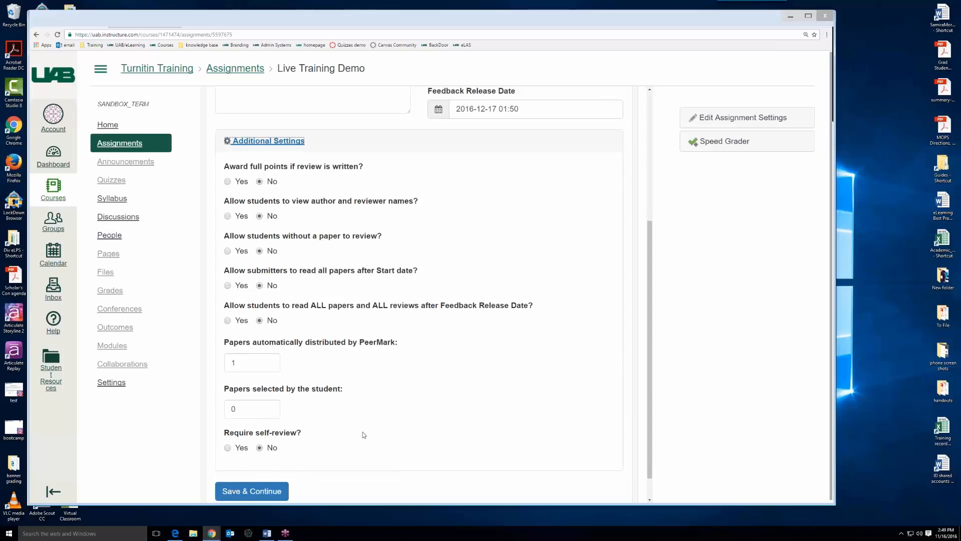
{"action": "scroll", "coordinate": [363, 434], "scroll_direction": "up", "scroll_amount": 2}
{"action": "scroll", "coordinate": [363, 432], "scroll_direction": "up", "scroll_amount": 2}
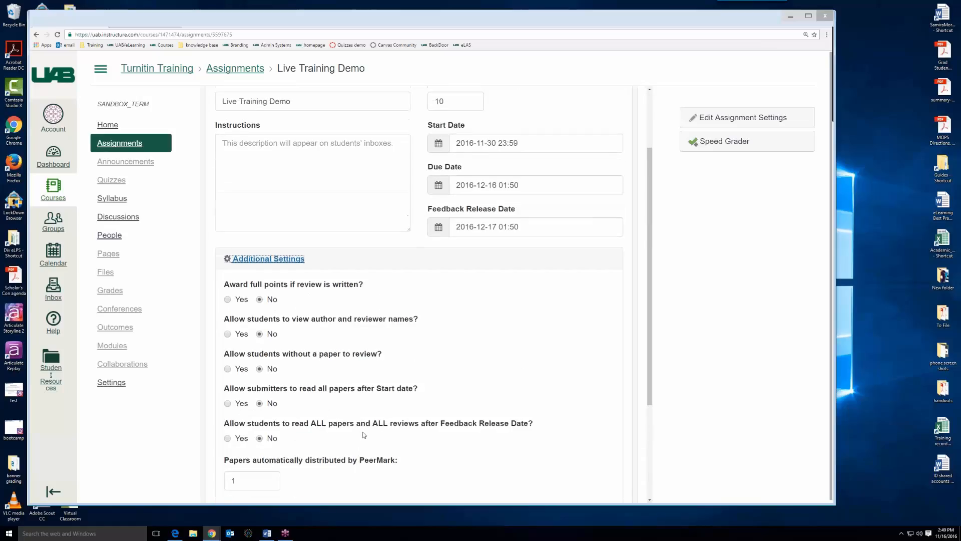
{"action": "scroll", "coordinate": [363, 435], "scroll_direction": "up", "scroll_amount": 2}
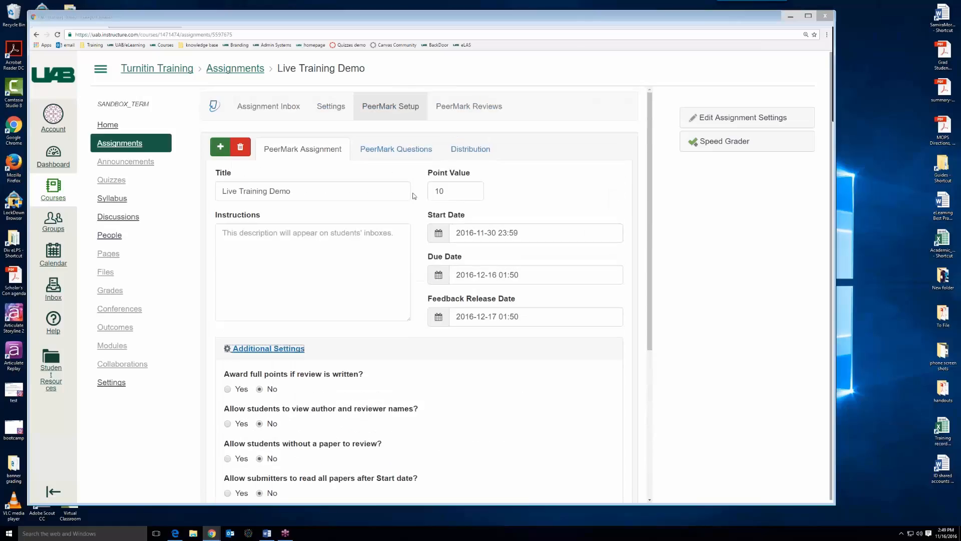
View how PeerMark papers are distributed among the students, and open the PeerMark question setup
{"action": "left_click", "coordinate": [471, 151]}
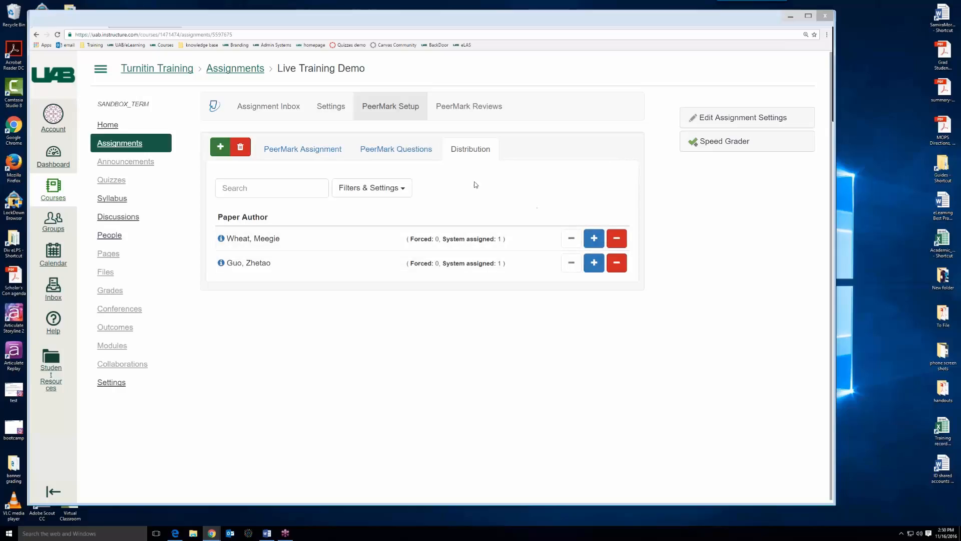
{"action": "left_click", "coordinate": [413, 154]}
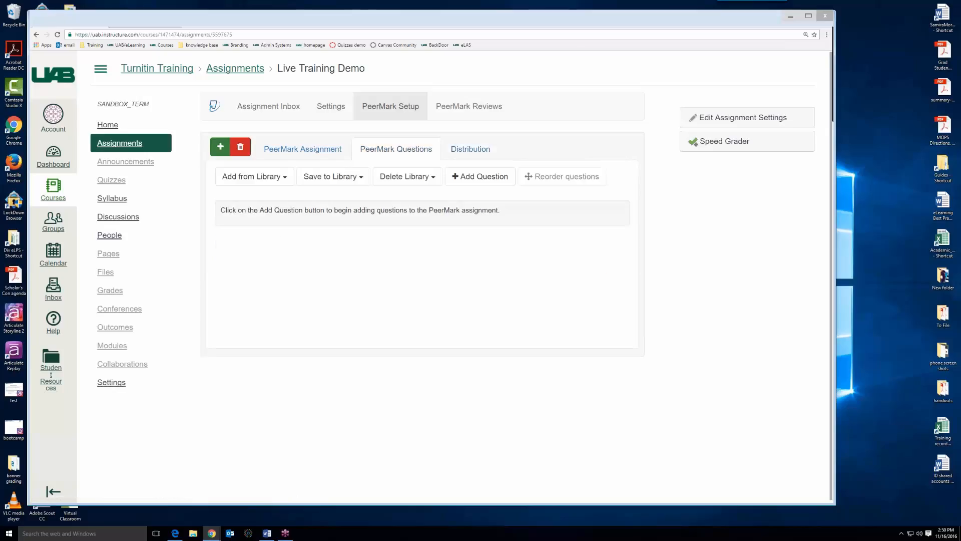
Browse the ready-made PeerMark questions in the Sample Library without adding any to the assignment
{"action": "left_click", "coordinate": [275, 183]}
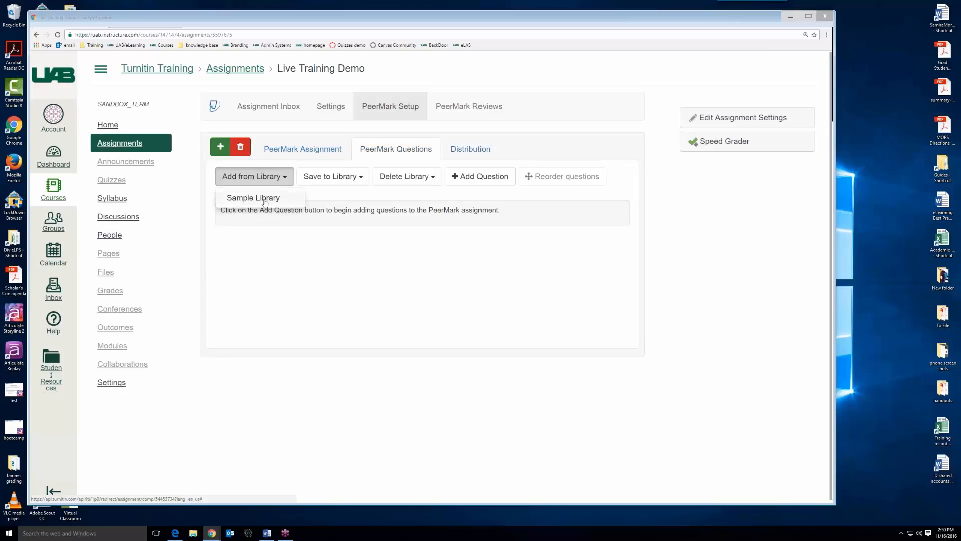
{"action": "left_click", "coordinate": [263, 198]}
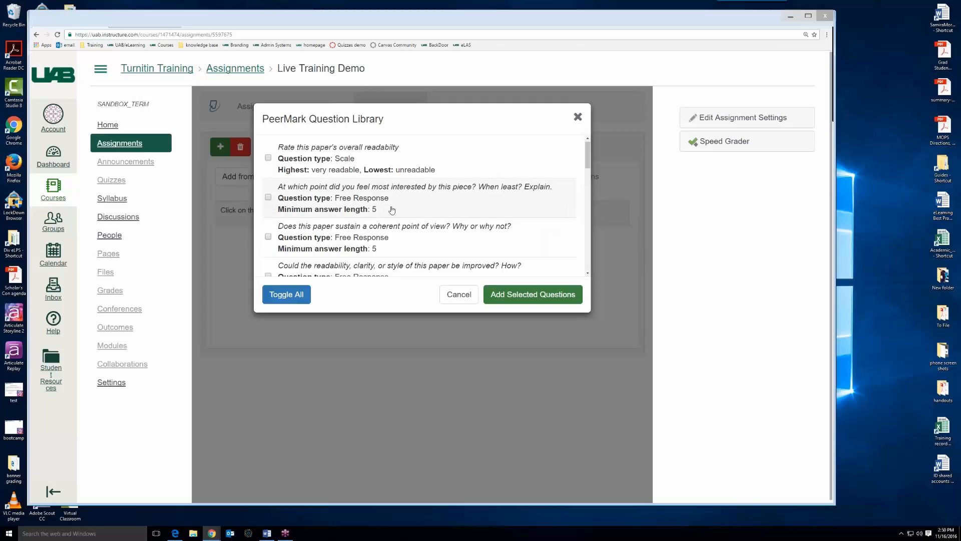
{"action": "left_click", "coordinate": [576, 120]}
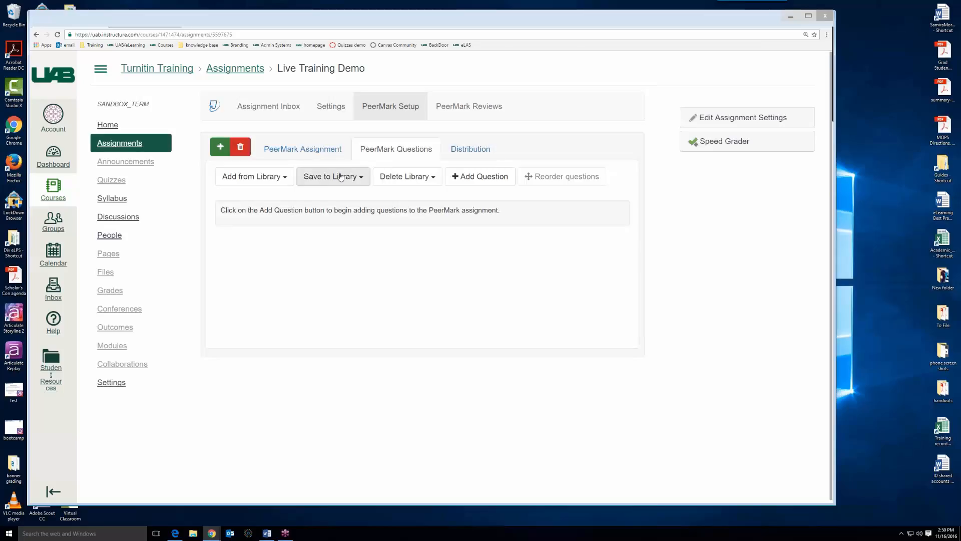
Examine the question types offered for a new PeerMark question, discard the blank question, and return to the assignment inbox
{"action": "left_click", "coordinate": [470, 183]}
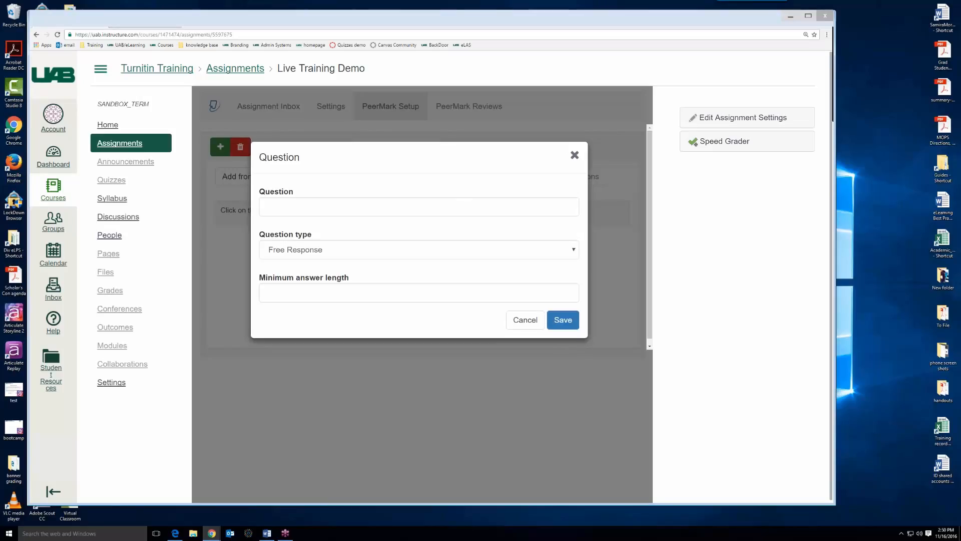
{"action": "left_click", "coordinate": [427, 246]}
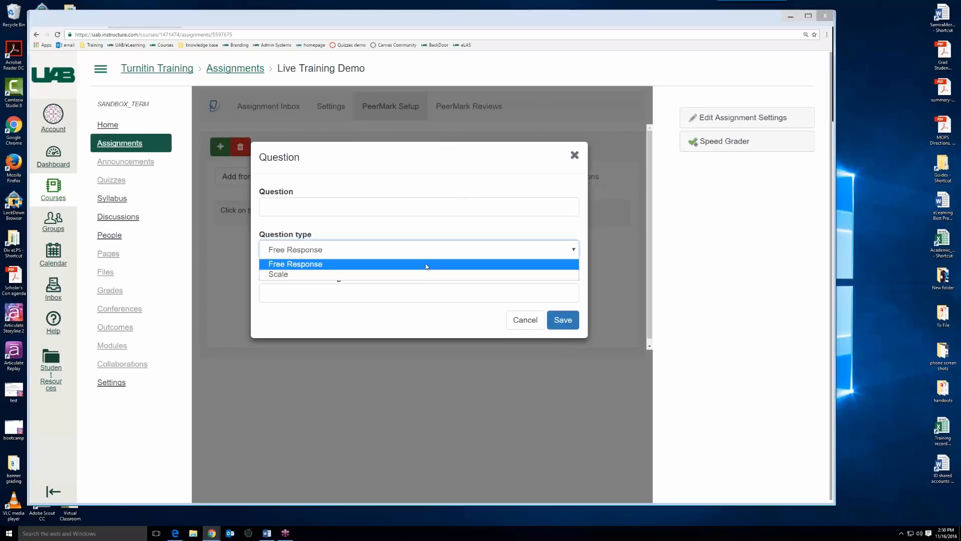
{"action": "left_click", "coordinate": [456, 317]}
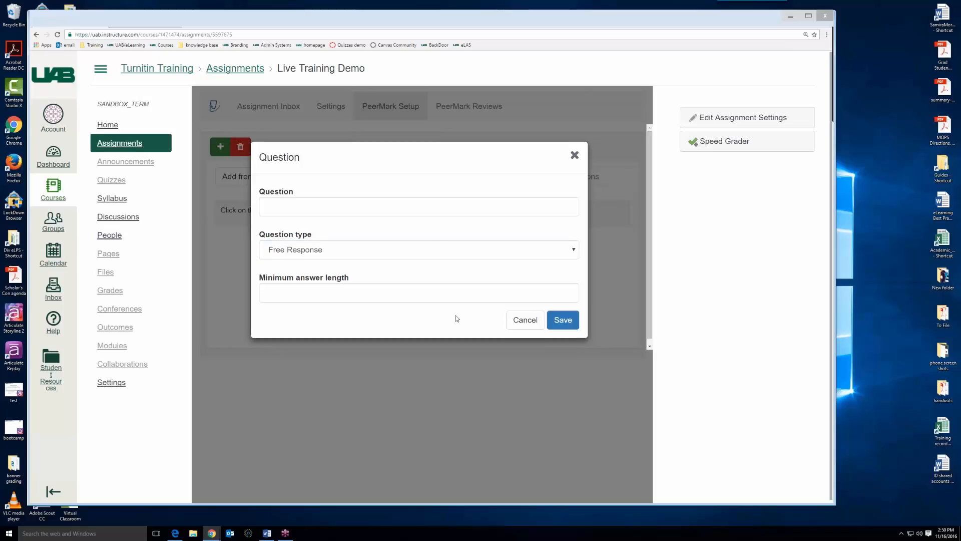
{"action": "left_click", "coordinate": [525, 320]}
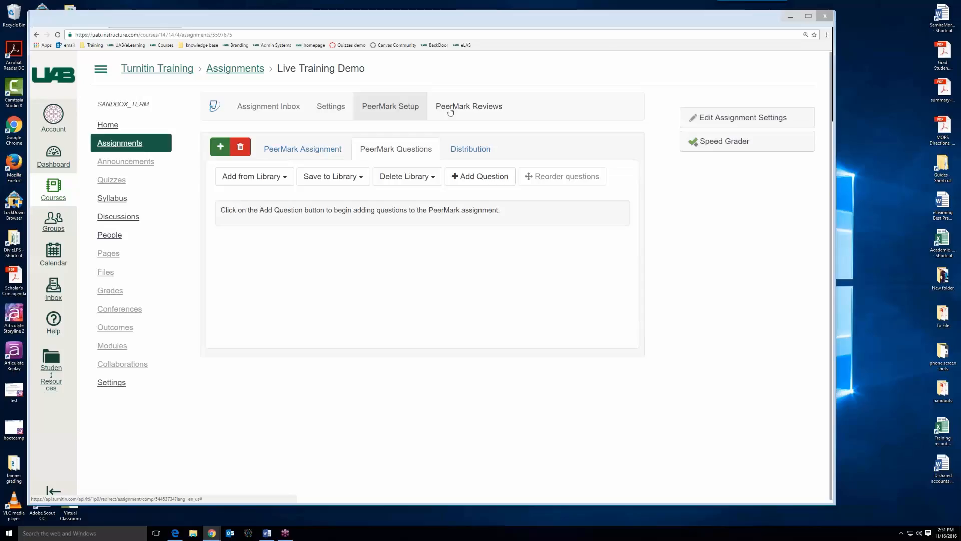
{"action": "left_click", "coordinate": [280, 103]}
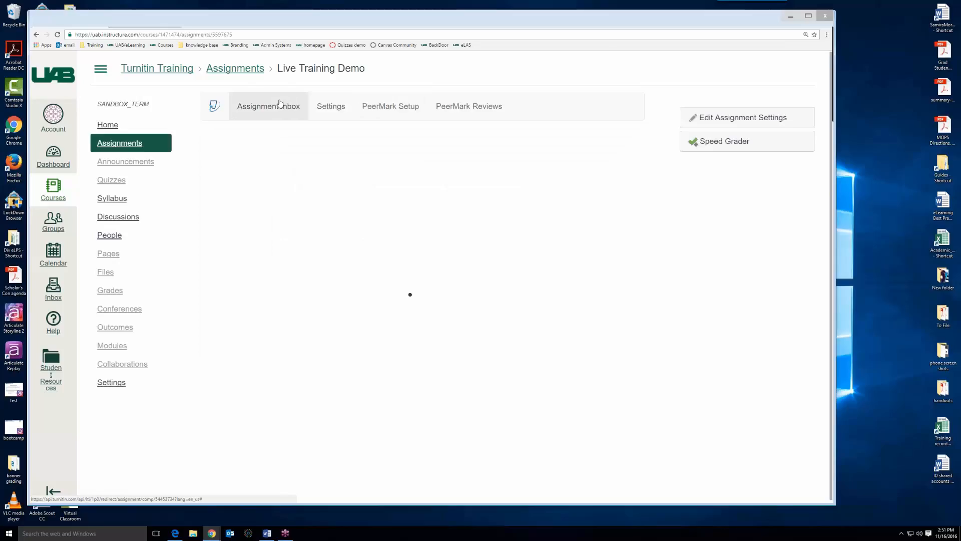